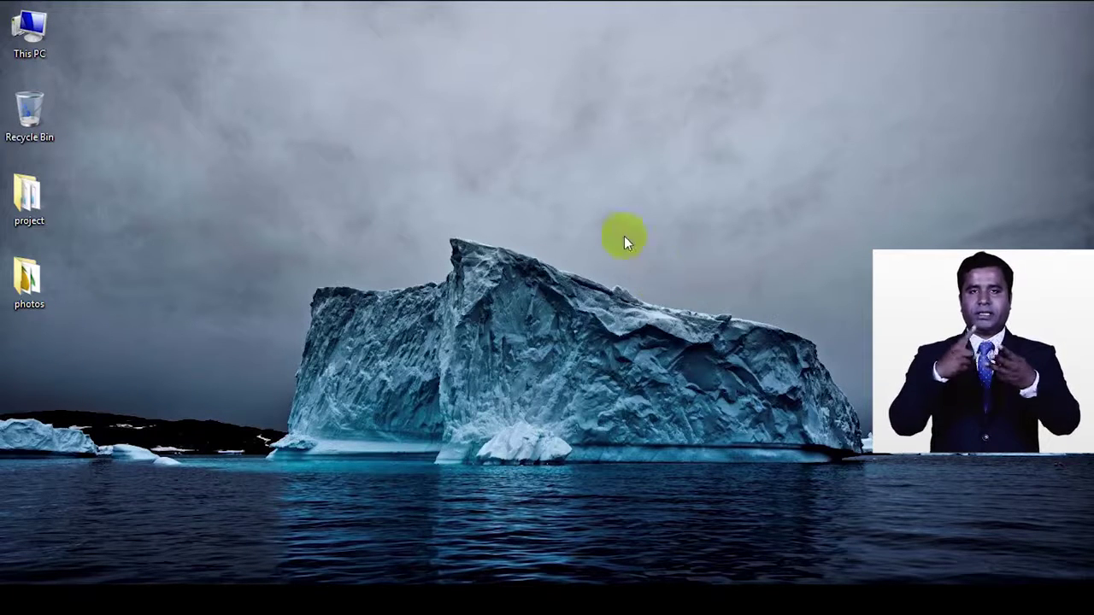
Step: Refresh the desktop, then launch Microsoft Excel 2010 from the Start screen's app list
{"action": "right_click", "coordinate": [461, 137]}
{"action": "left_click", "coordinate": [500, 179]}
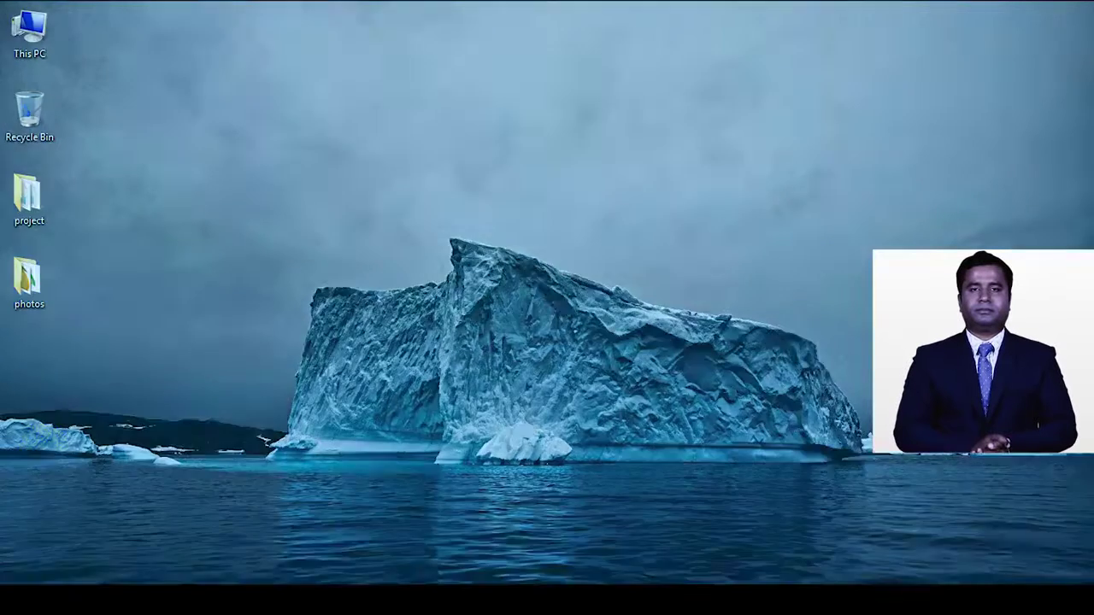
{"action": "key", "text": "super"}
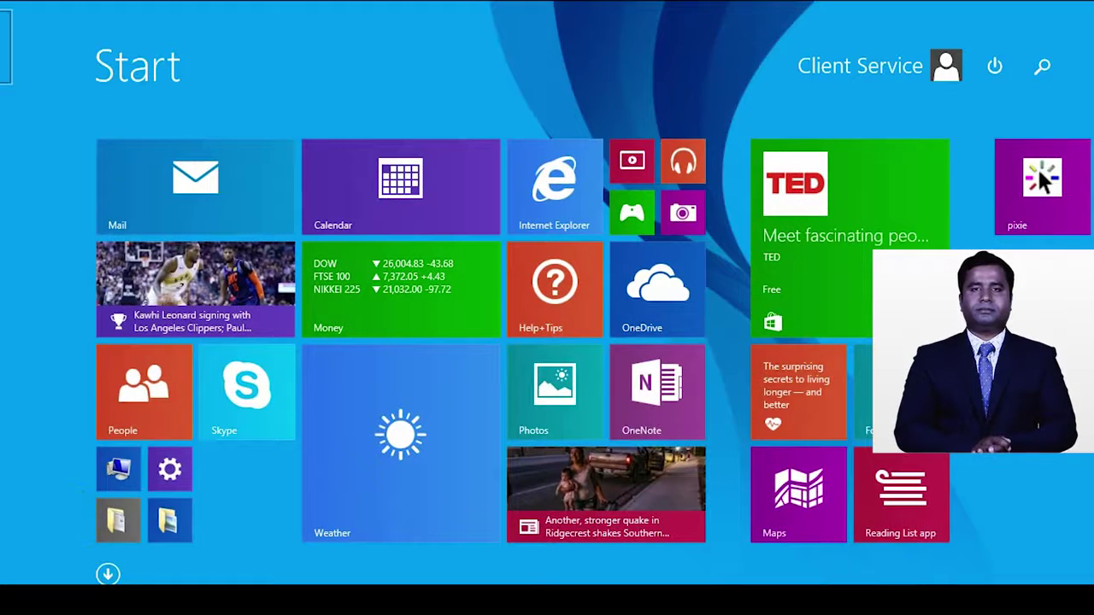
{"action": "left_click", "coordinate": [107, 574]}
{"action": "scroll", "coordinate": [314, 457], "scroll_direction": "down", "scroll_amount": 10}
{"action": "scroll", "coordinate": [314, 461], "scroll_direction": "down", "scroll_amount": 6}
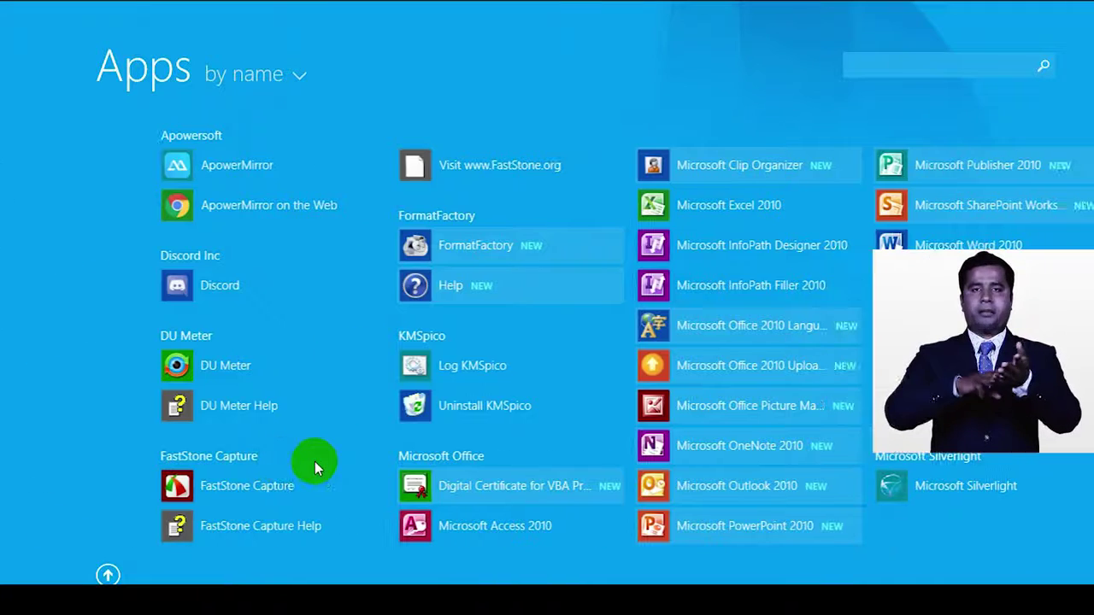
{"action": "left_click", "coordinate": [754, 207]}
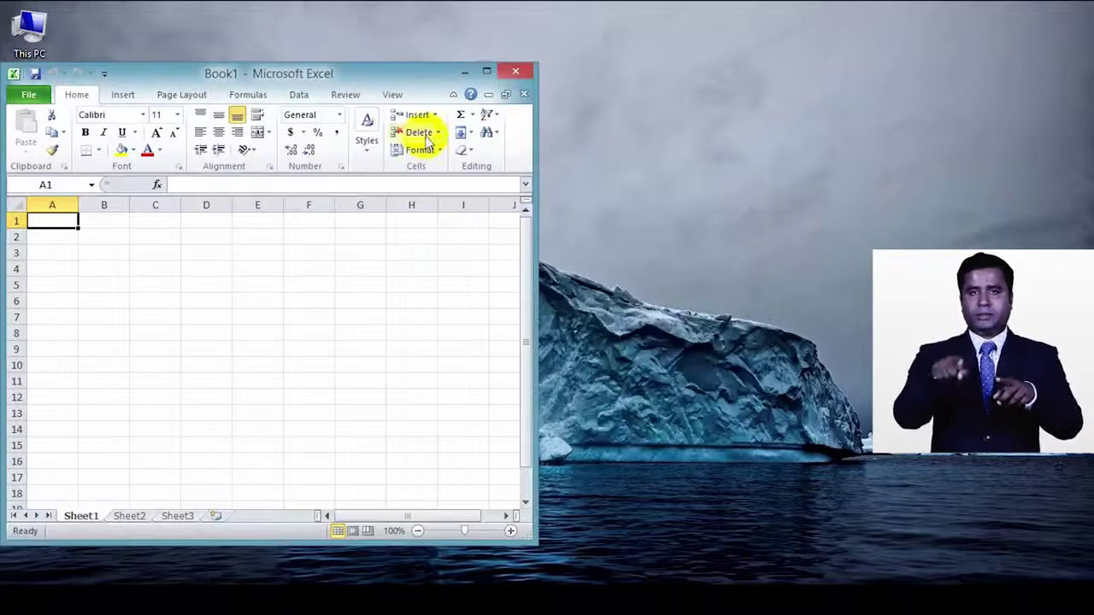
Step: Maximize Excel, move through Sheet2 to Sheet3, and show the Insert ribbon with key tips
{"action": "left_click", "coordinate": [487, 72]}
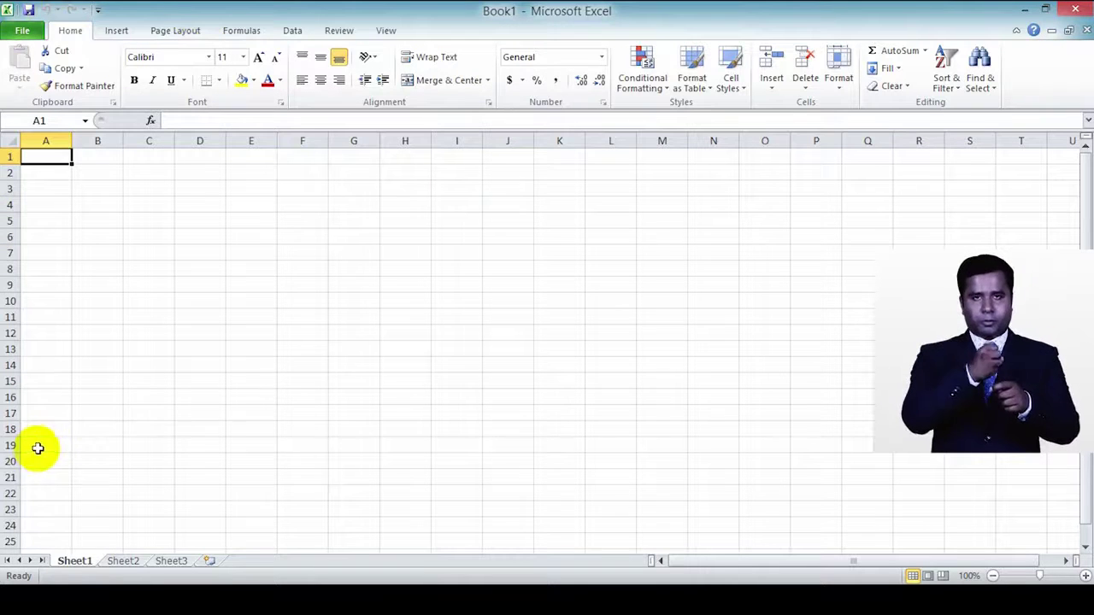
{"action": "left_click", "coordinate": [124, 564]}
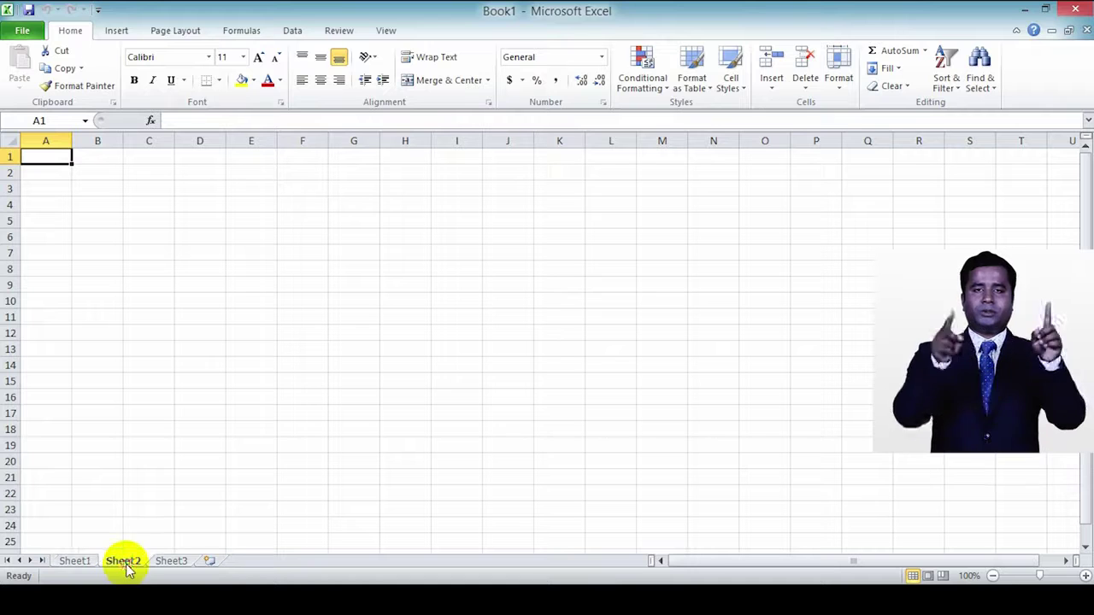
{"action": "left_click", "coordinate": [173, 562]}
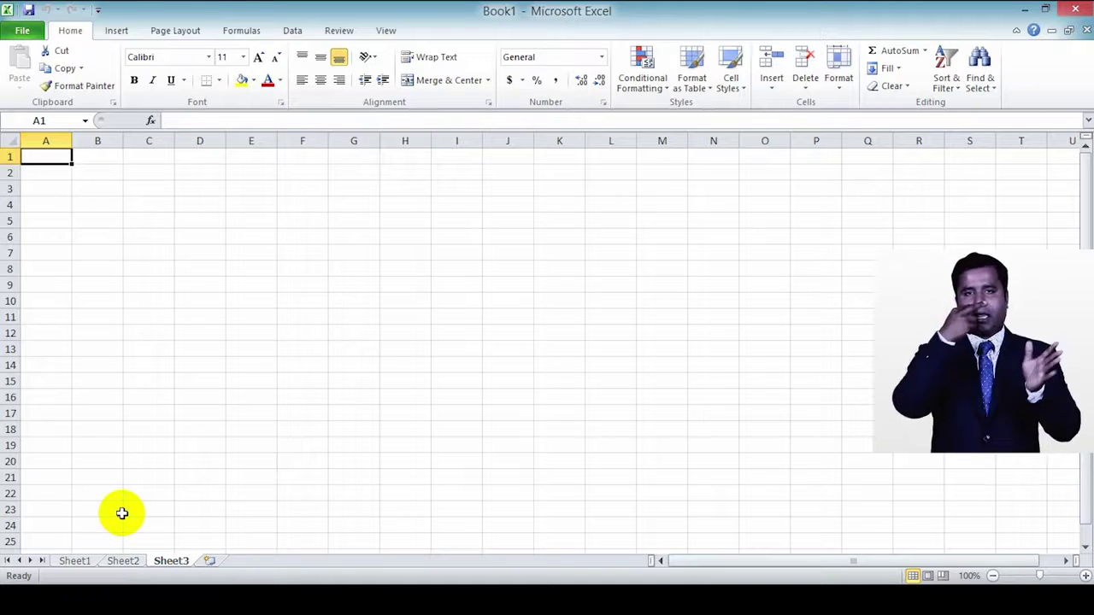
{"action": "key", "text": "alt"}
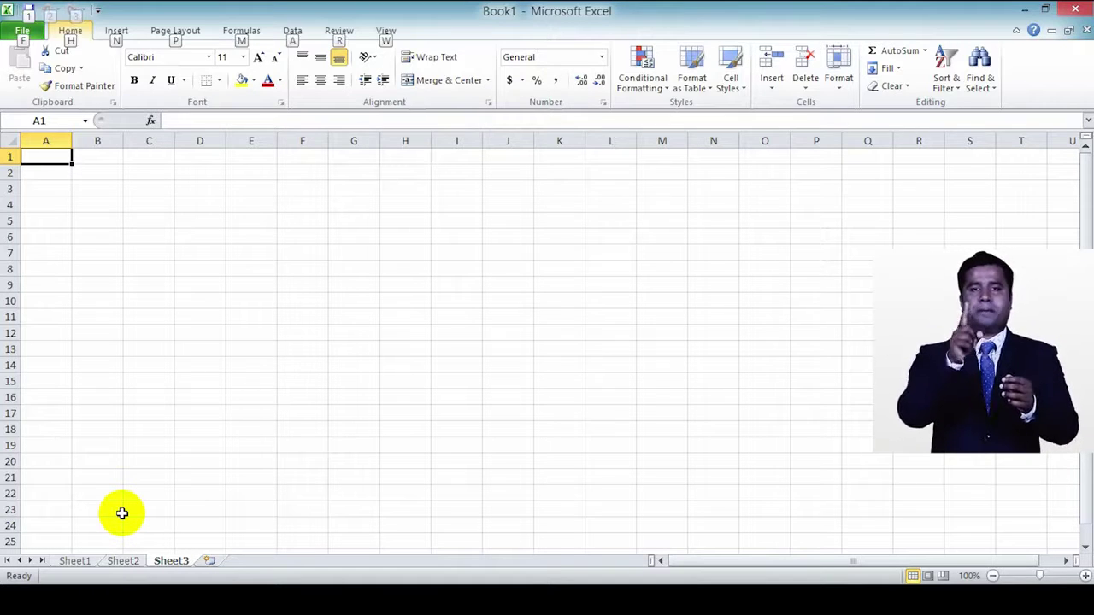
{"action": "key", "text": "n"}
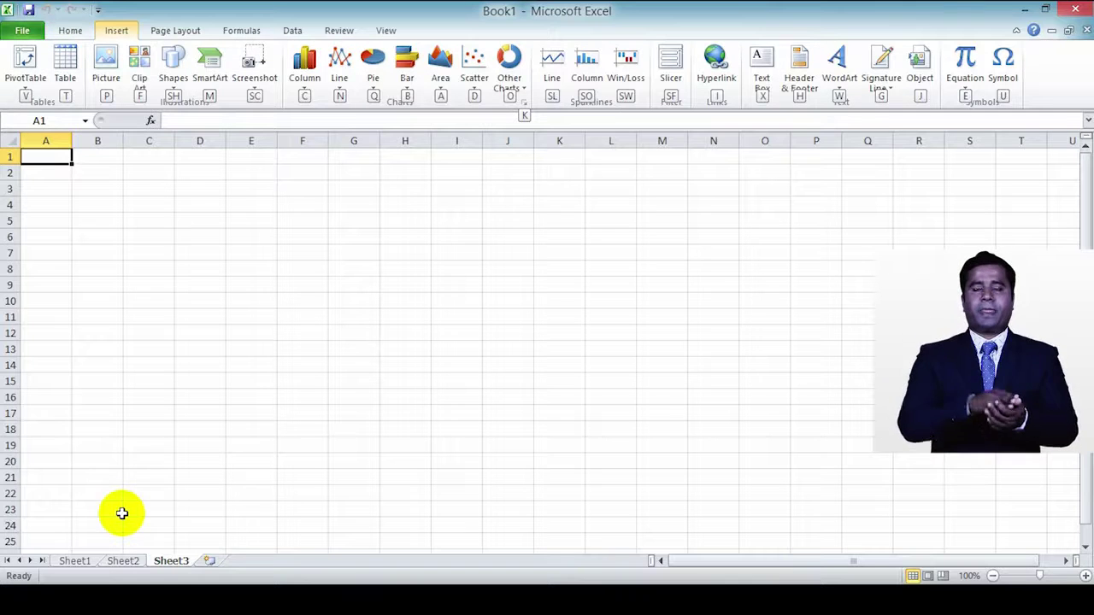
Step: Restore Book1 and move it aside, then create a maximized new blank Book2
{"action": "left_click", "coordinate": [1068, 31]}
{"action": "left_click_drag", "start_coordinate": [298, 157], "coordinate": [453, 156]}
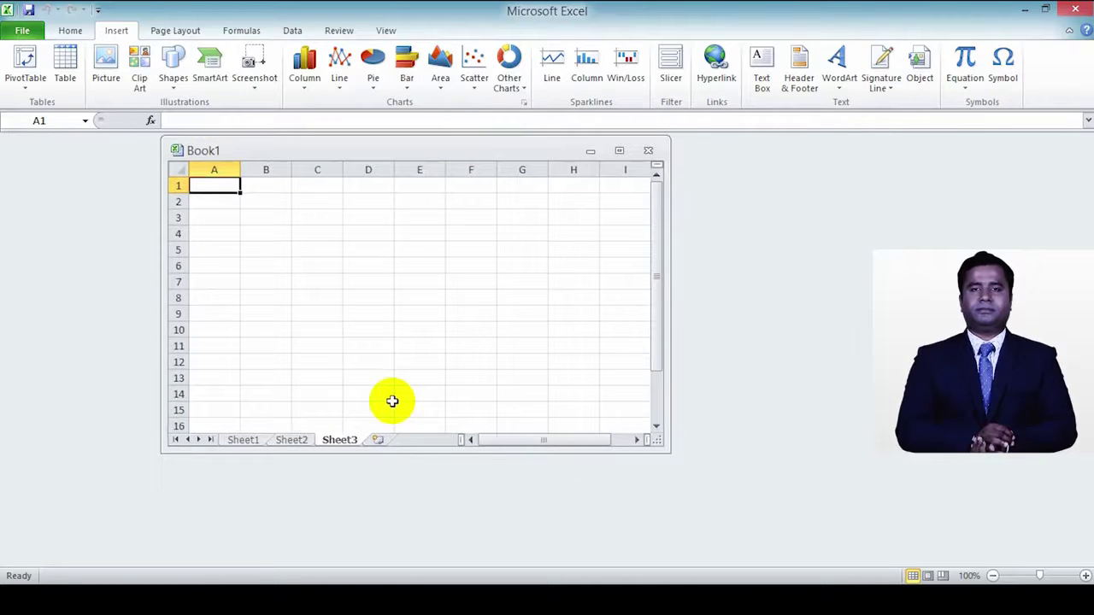
{"action": "key", "text": "ctrl+n"}
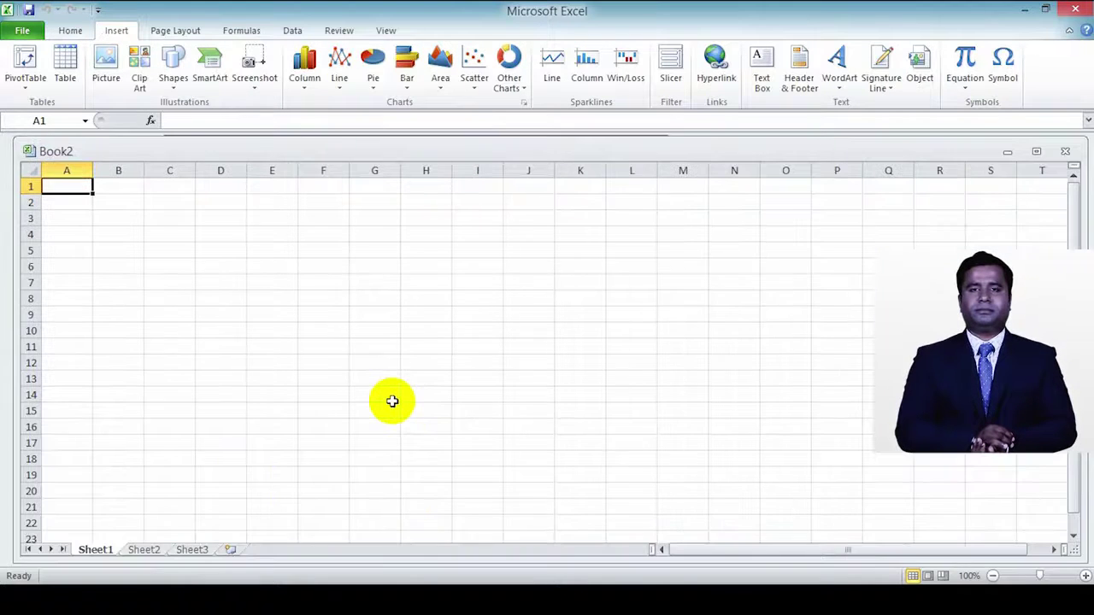
{"action": "key", "text": "ctrl+F10"}
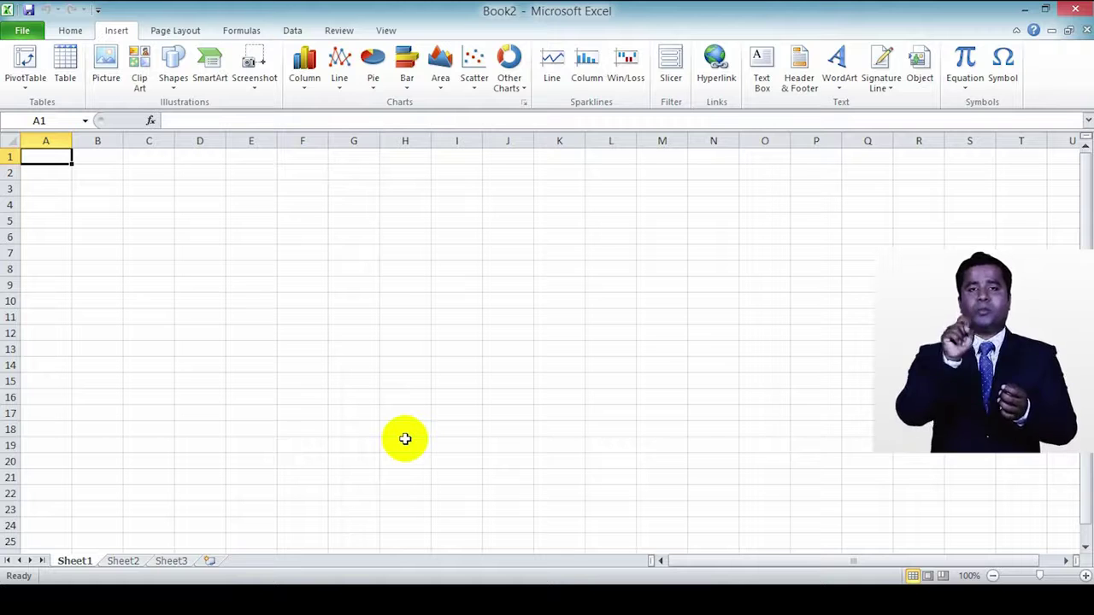
Step: Cycle through the Home, Insert, Page Layout, Formulas, Data, Review and View ribbon tabs
{"action": "left_click", "coordinate": [72, 31]}
{"action": "left_click", "coordinate": [115, 31]}
{"action": "left_click", "coordinate": [172, 34]}
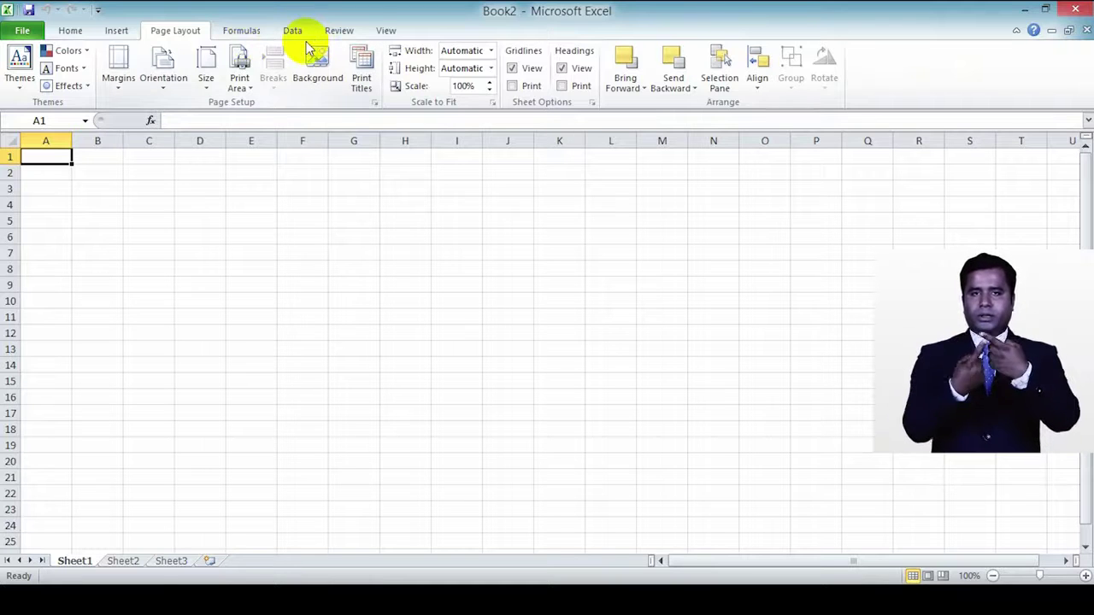
{"action": "left_click", "coordinate": [73, 30]}
{"action": "left_click", "coordinate": [113, 31]}
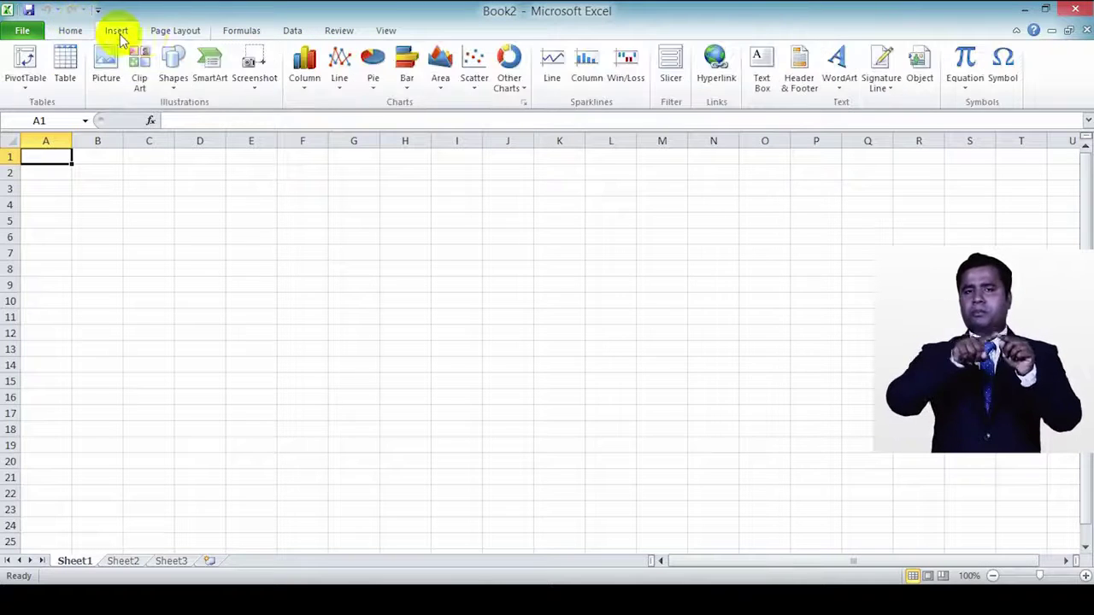
{"action": "left_click", "coordinate": [178, 32]}
{"action": "left_click", "coordinate": [226, 34]}
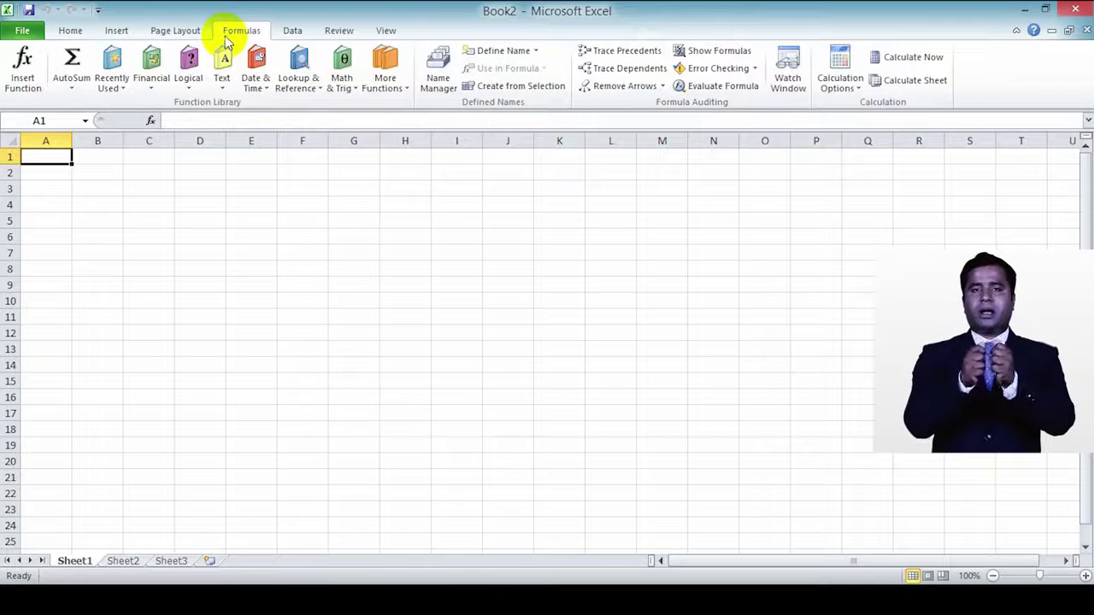
{"action": "left_click", "coordinate": [293, 31]}
{"action": "left_click", "coordinate": [342, 33]}
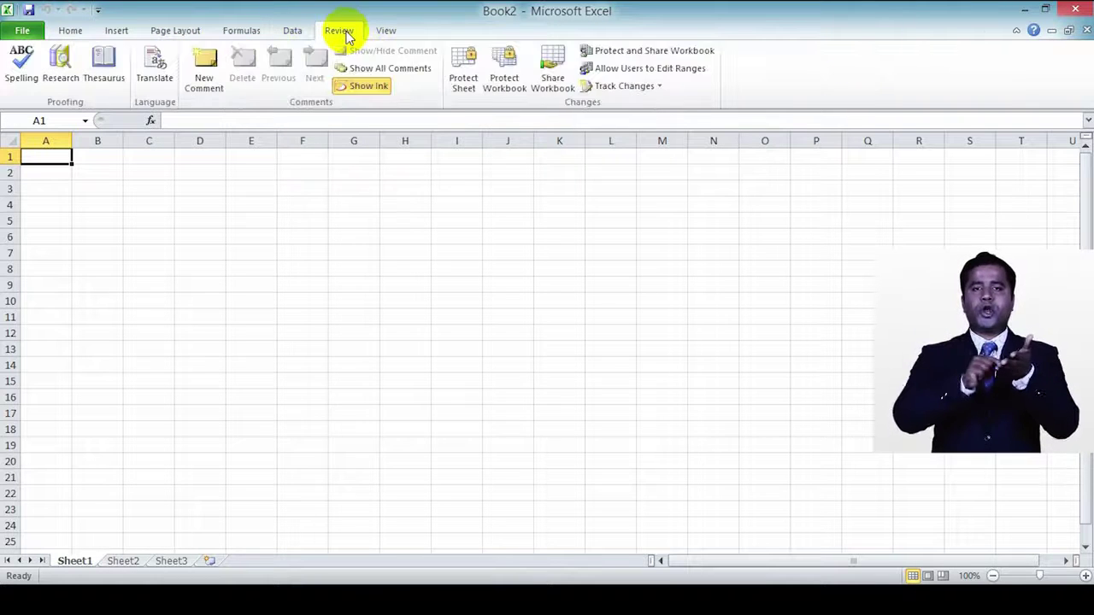
{"action": "left_click", "coordinate": [383, 32]}
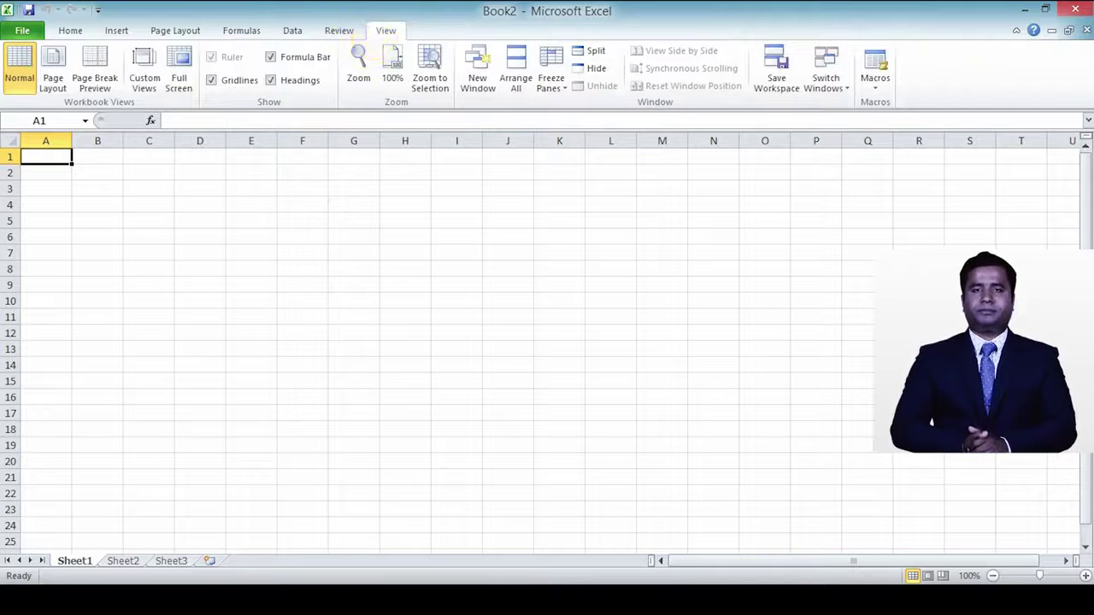
{"action": "scroll", "coordinate": [176, 247], "scroll_direction": "down", "scroll_amount": 4}
{"action": "scroll", "coordinate": [85, 337], "scroll_direction": "up", "scroll_amount": 4}
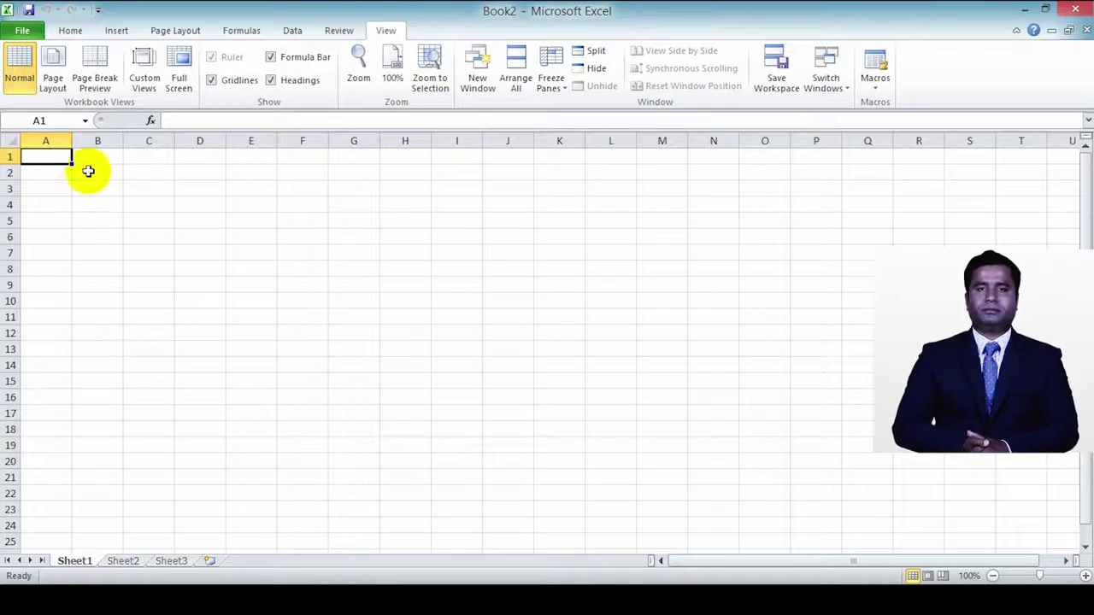
Step: Select column B, then row 4, then the single cell B4
{"action": "left_click", "coordinate": [96, 144]}
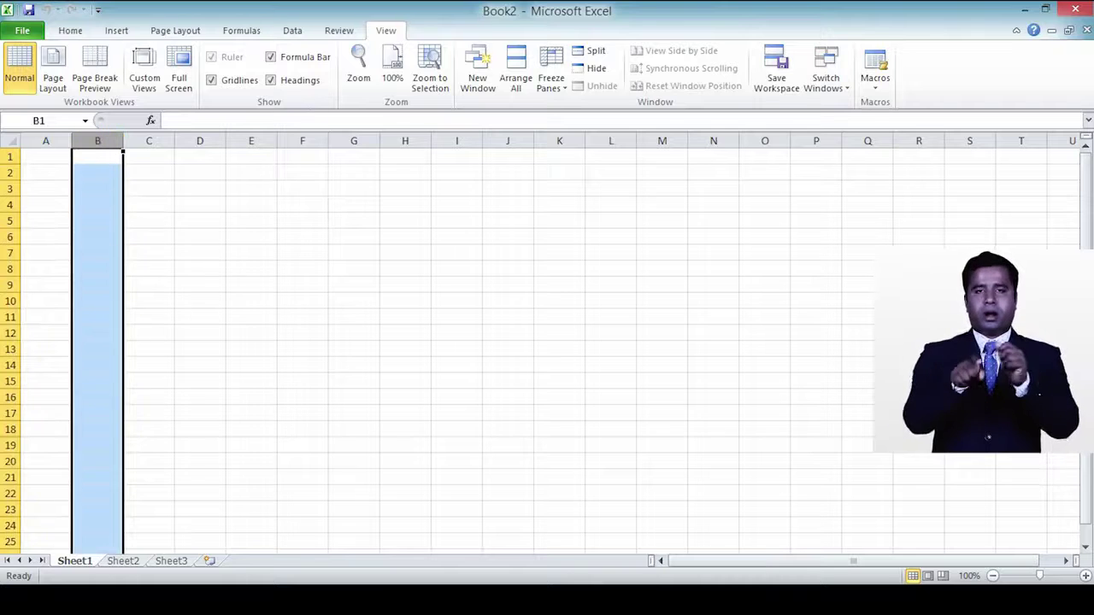
{"action": "left_click", "coordinate": [7, 205]}
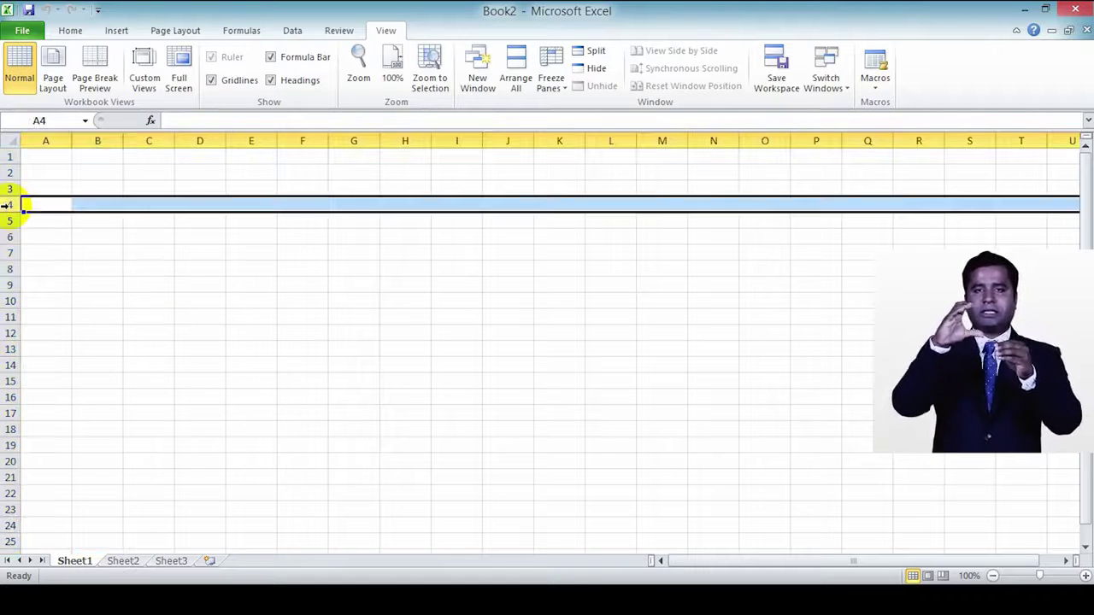
{"action": "left_click", "coordinate": [104, 204]}
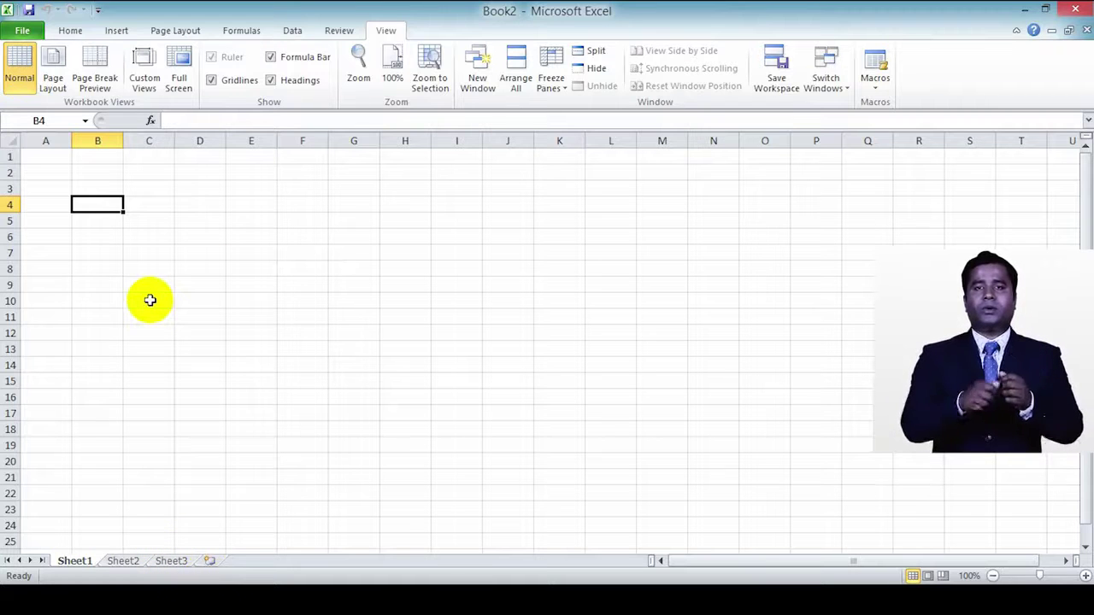
Step: Add Sheet4 through Sheet7 to Book2 and slightly reduce the sheet zoom
{"action": "left_click", "coordinate": [208, 560]}
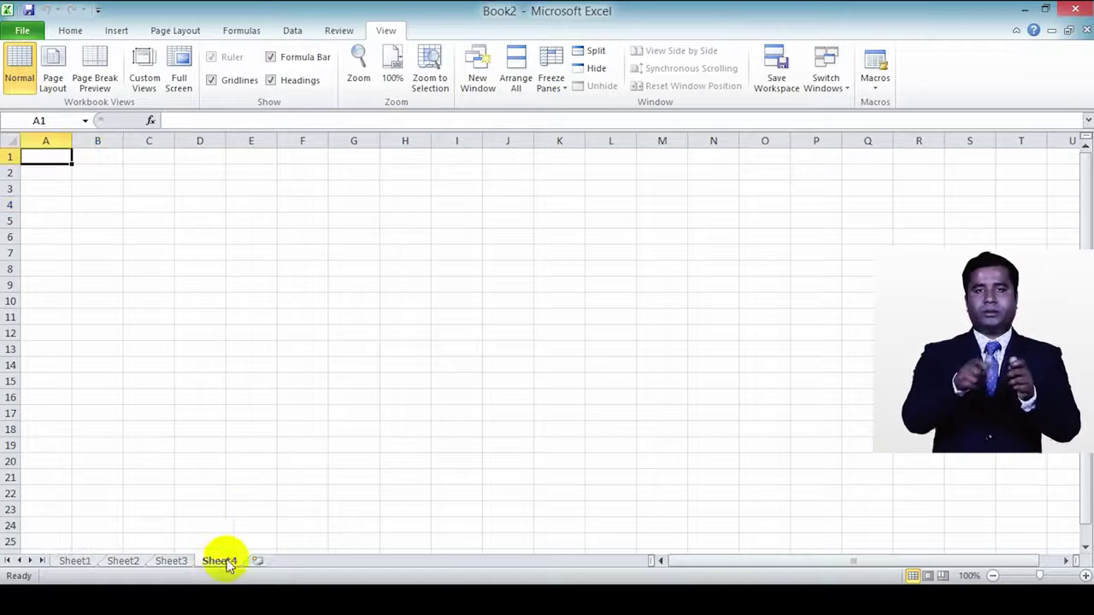
{"action": "left_click", "coordinate": [253, 561]}
{"action": "left_click", "coordinate": [308, 561]}
{"action": "left_click", "coordinate": [354, 561]}
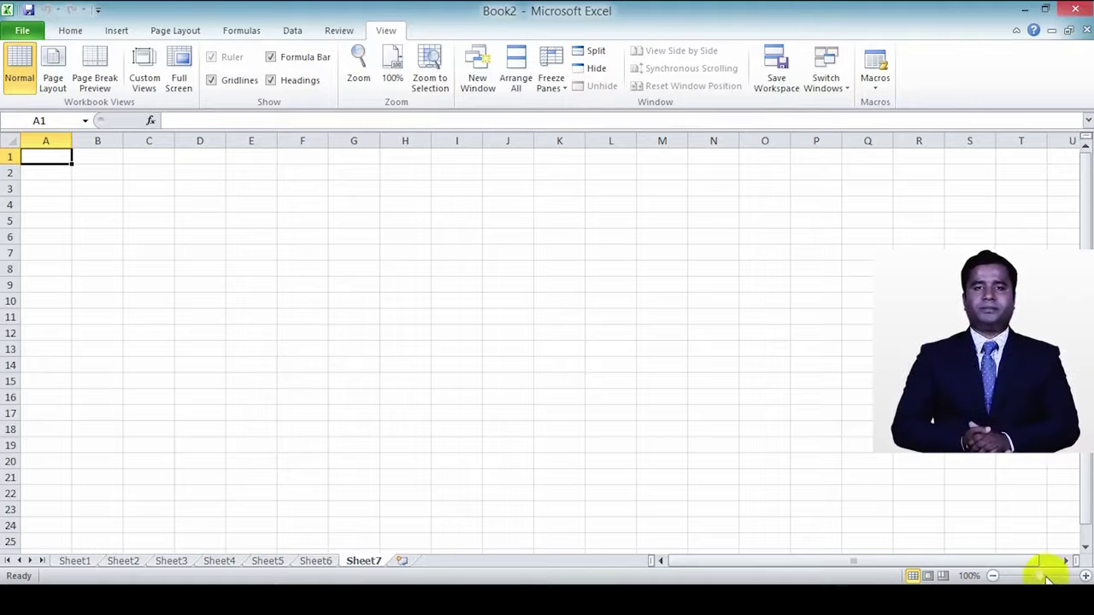
{"action": "mouse_move", "coordinate": [1039, 575]}
{"action": "left_mouse_down"}
{"action": "mouse_move", "coordinate": [1067, 564]}
{"action": "mouse_move", "coordinate": [1023, 575]}
{"action": "left_mouse_up"}
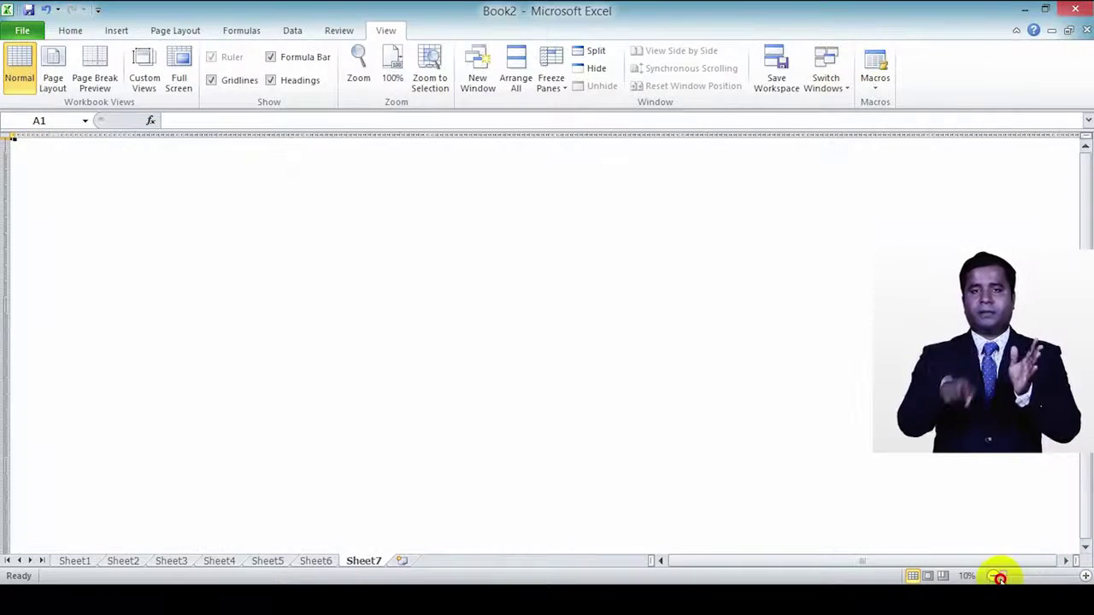
Step: Return the ribbon to the Home tab commands
{"action": "left_click", "coordinate": [76, 29]}
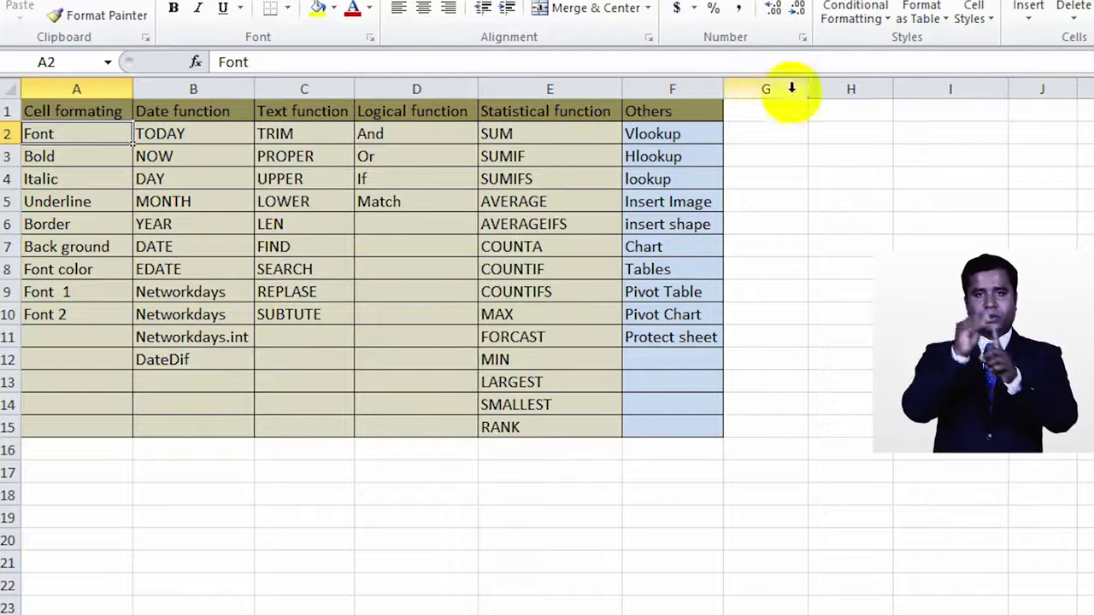
Step: Enter the start of the note, 'do', in cell H5
{"action": "left_click", "coordinate": [862, 224]}
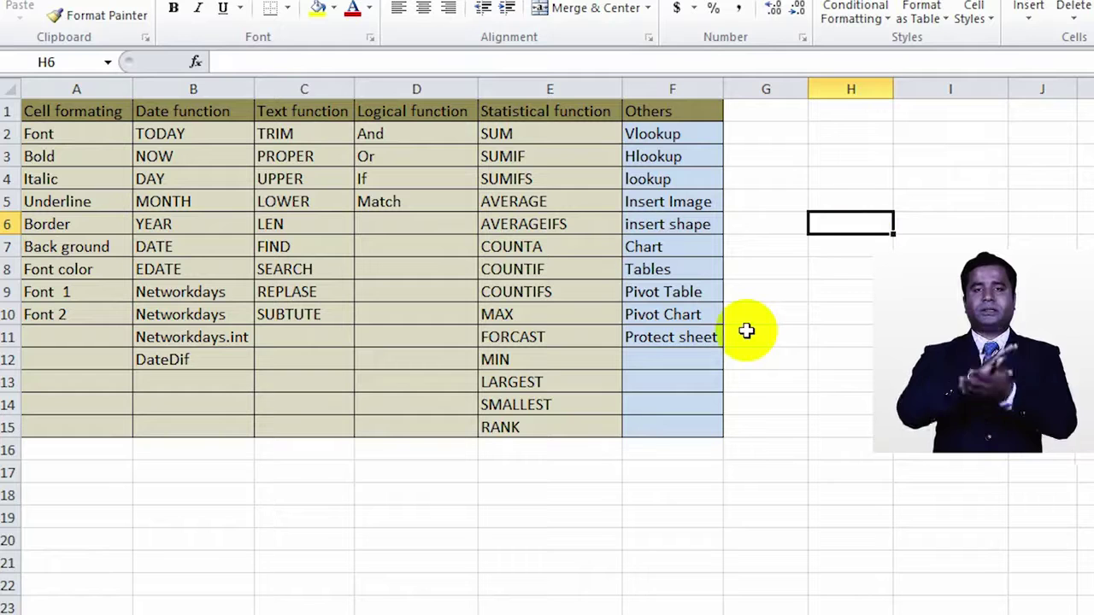
{"action": "double_click", "coordinate": [840, 222]}
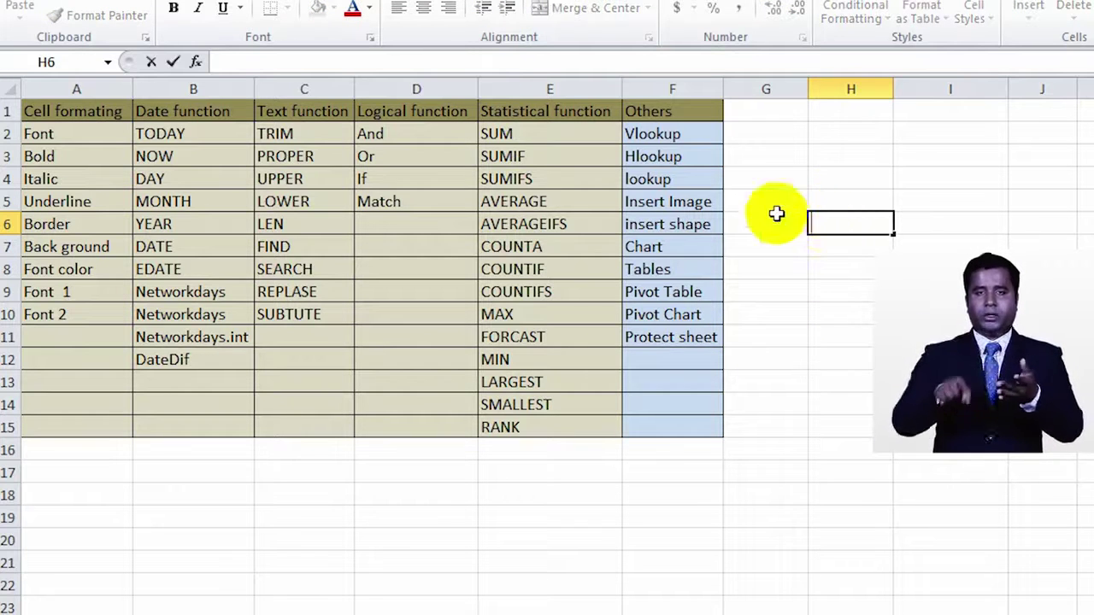
{"action": "left_click", "coordinate": [824, 198]}
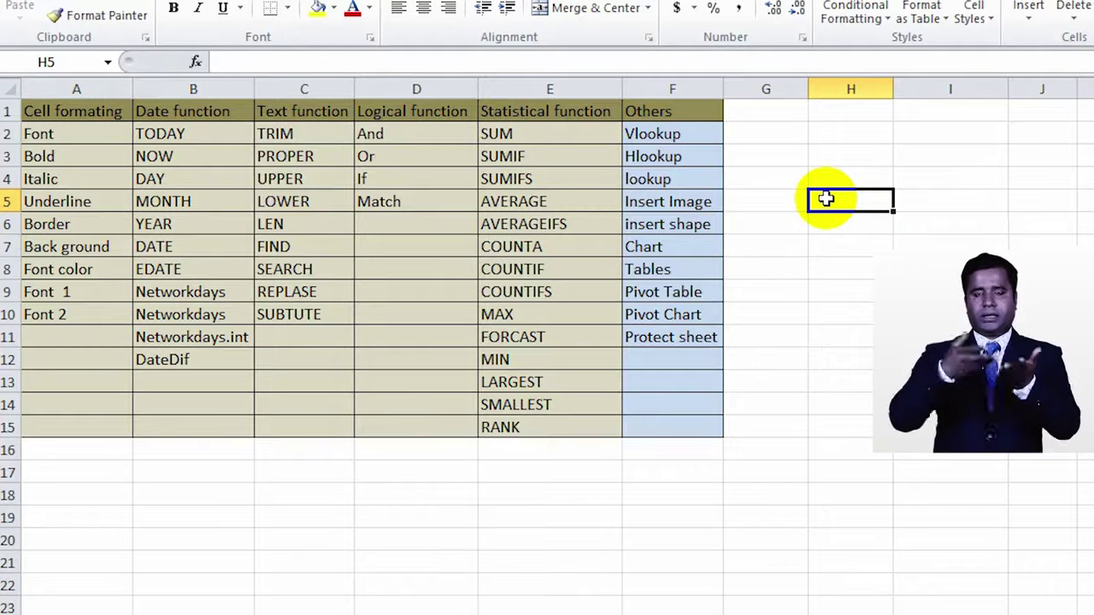
{"action": "type", "text": "do it"}
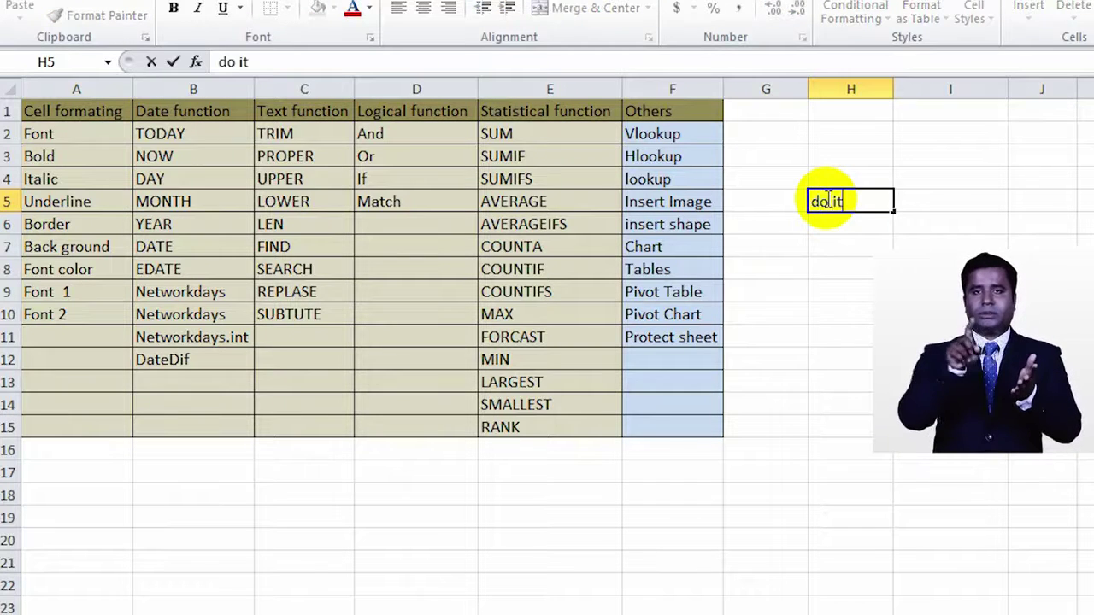
{"action": "key", "text": "Return"}
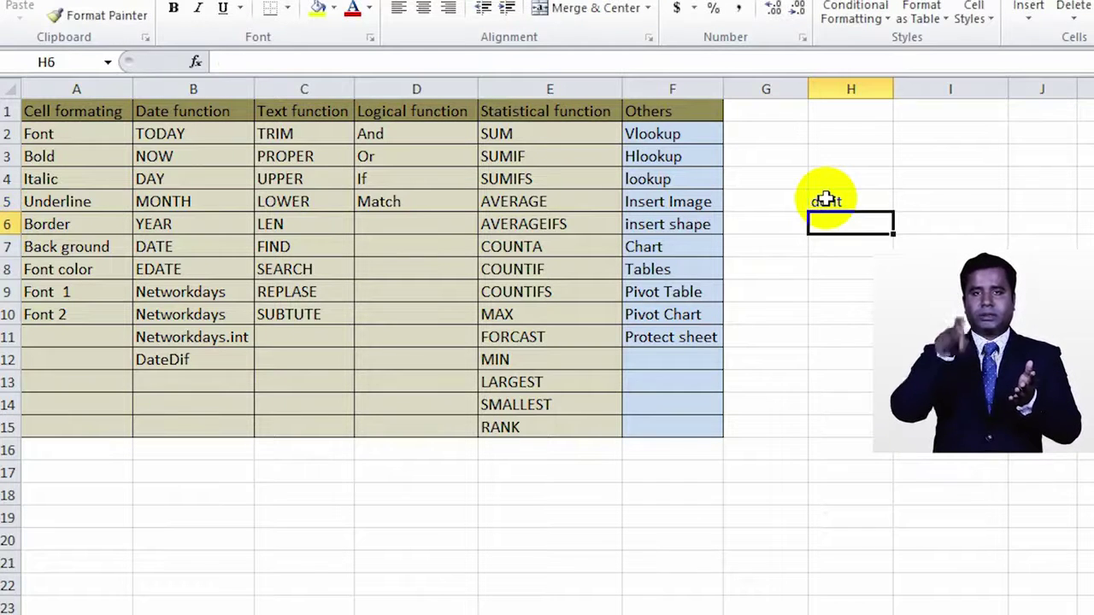
Step: Edit H5 to read 'do it with honesty', keeping I5 empty so the text spills over
{"action": "left_click", "coordinate": [863, 199]}
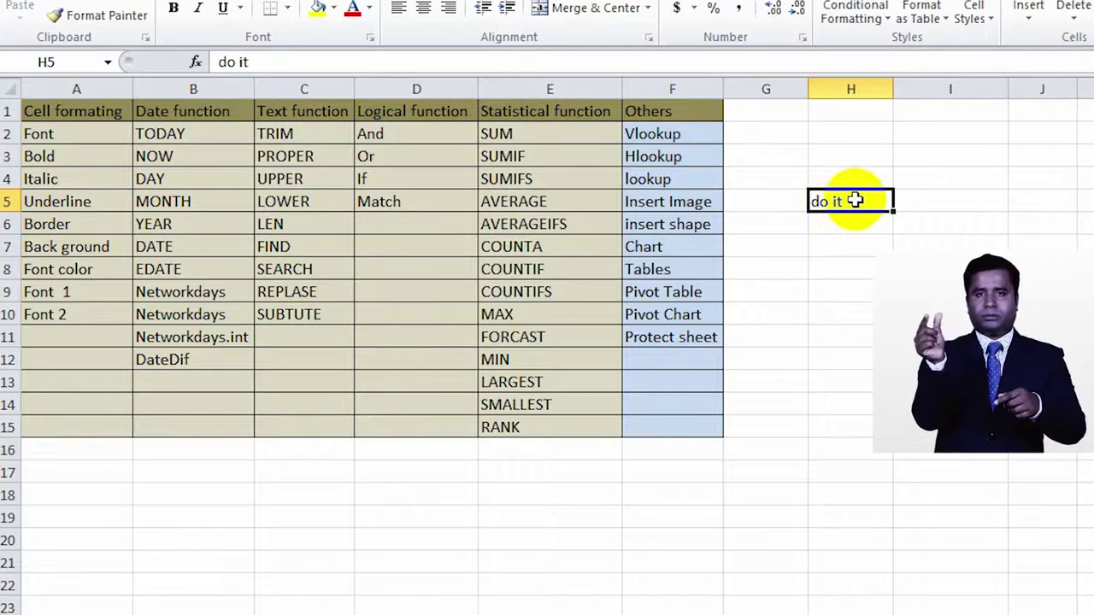
{"action": "double_click", "coordinate": [849, 201]}
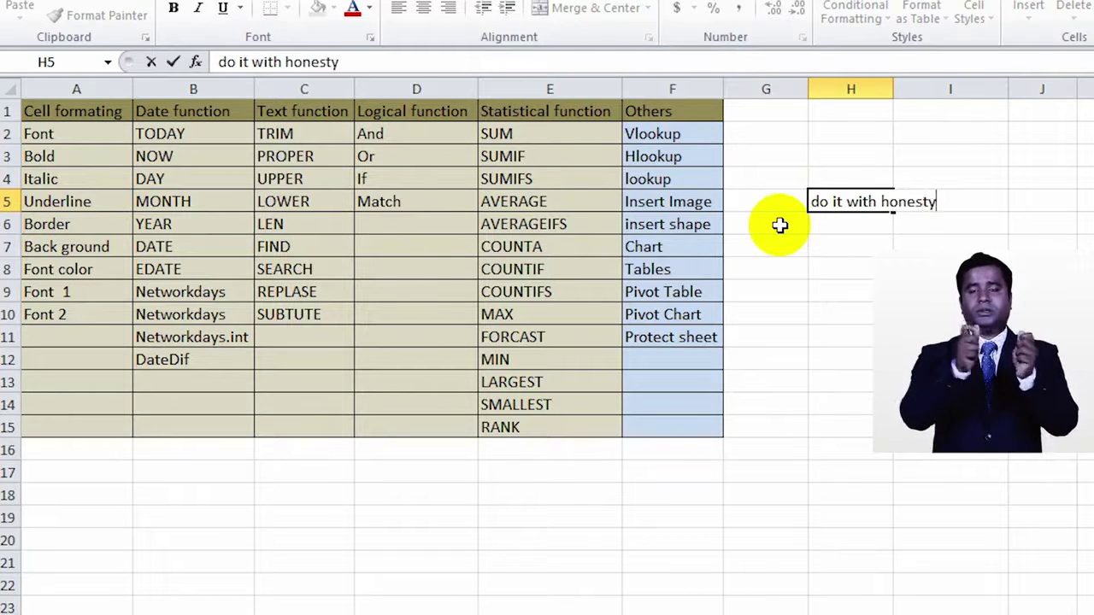
{"action": "key", "text": "Return"}
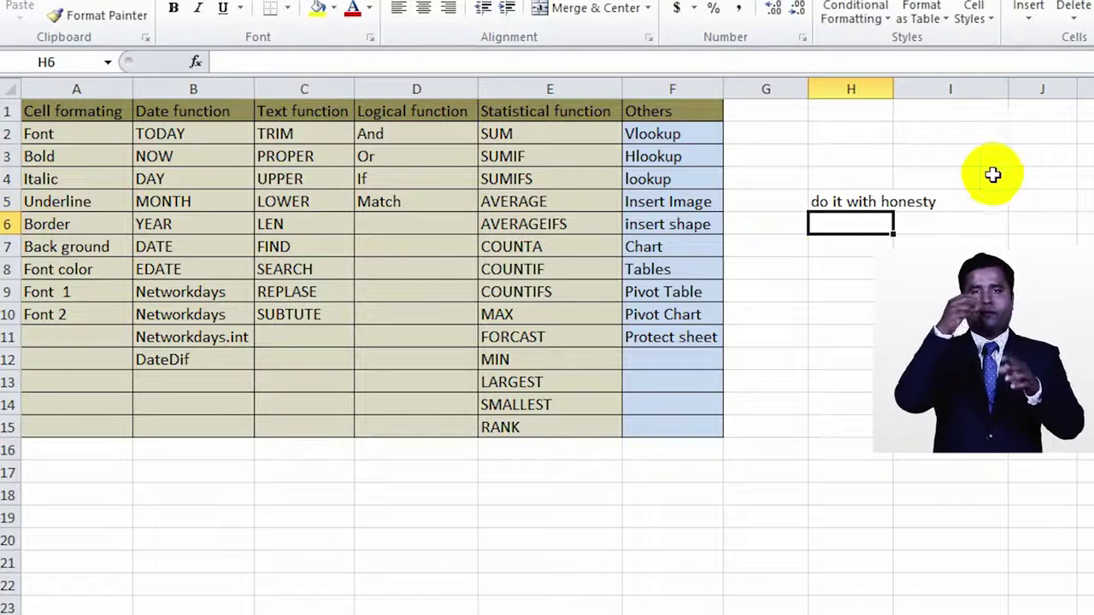
{"action": "double_click", "coordinate": [863, 204]}
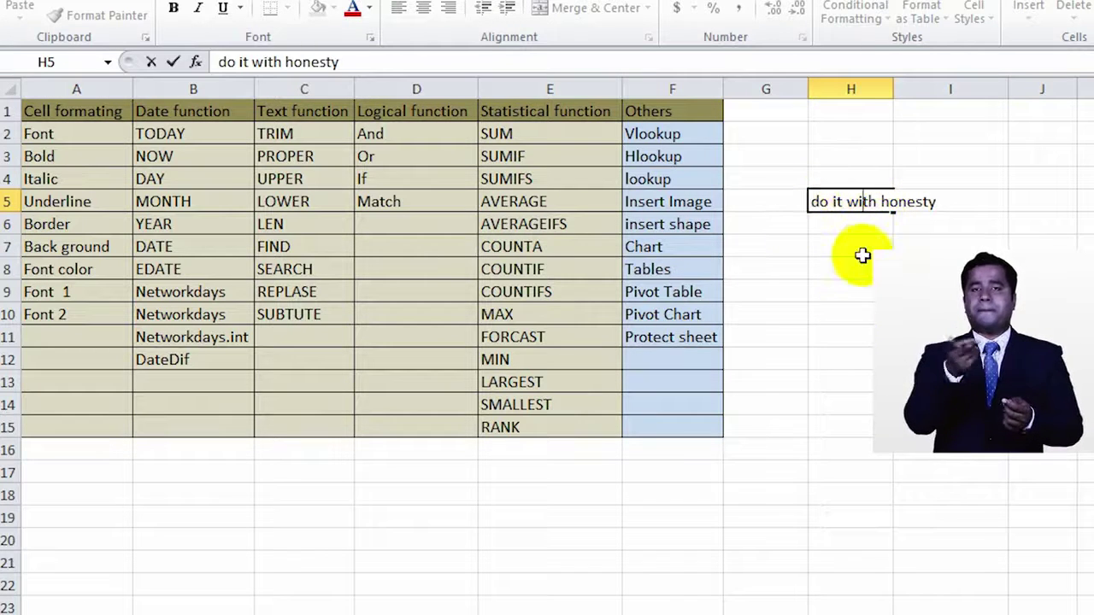
{"action": "left_click", "coordinate": [861, 229]}
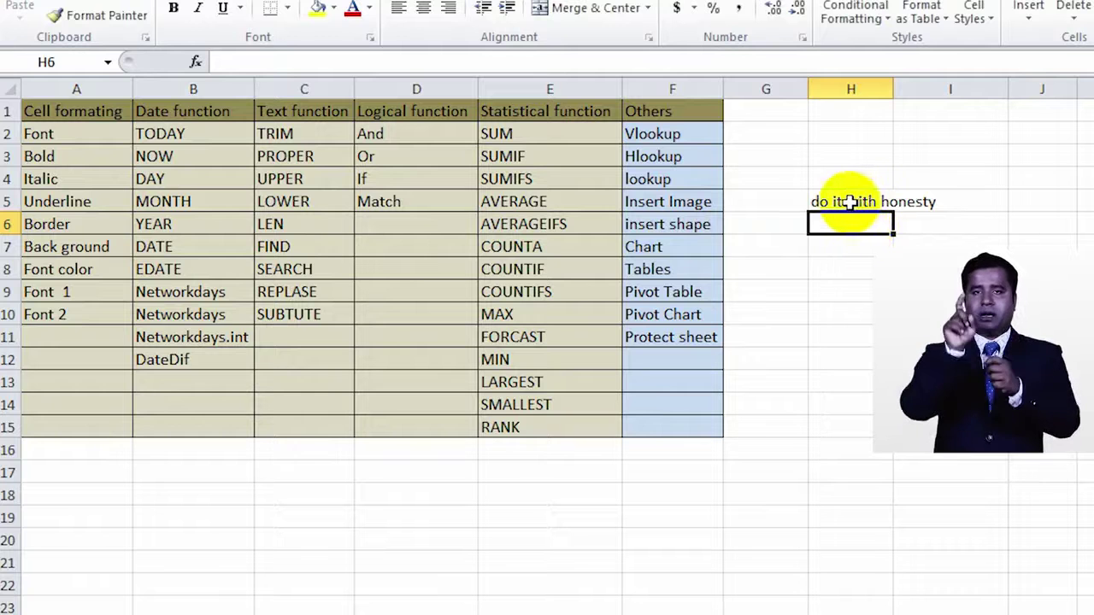
{"action": "left_click", "coordinate": [845, 202]}
{"action": "left_click", "coordinate": [952, 207]}
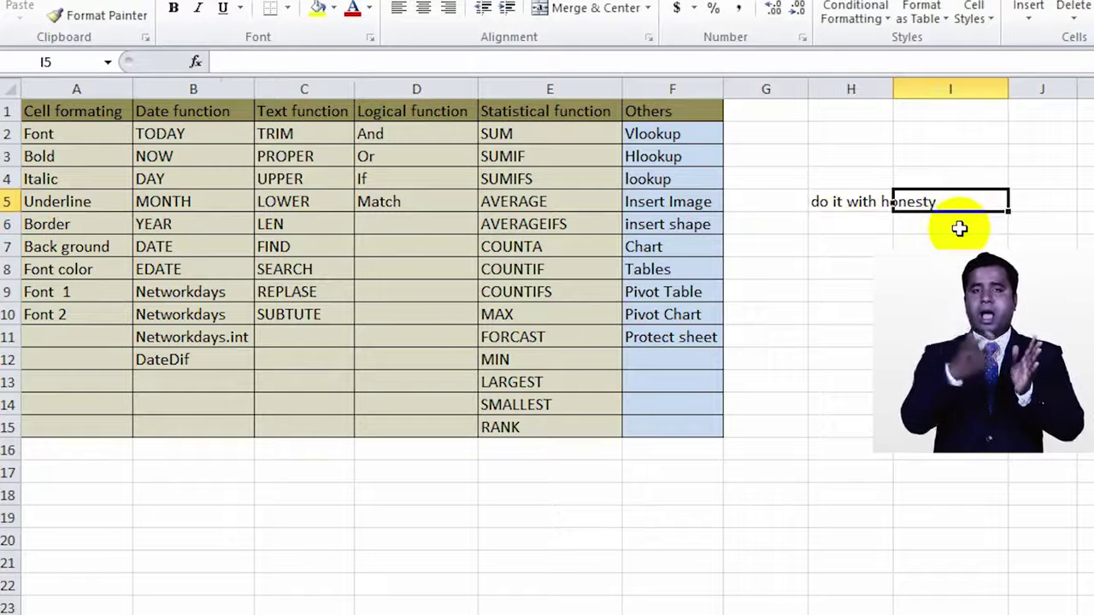
{"action": "type", "text": "d"}
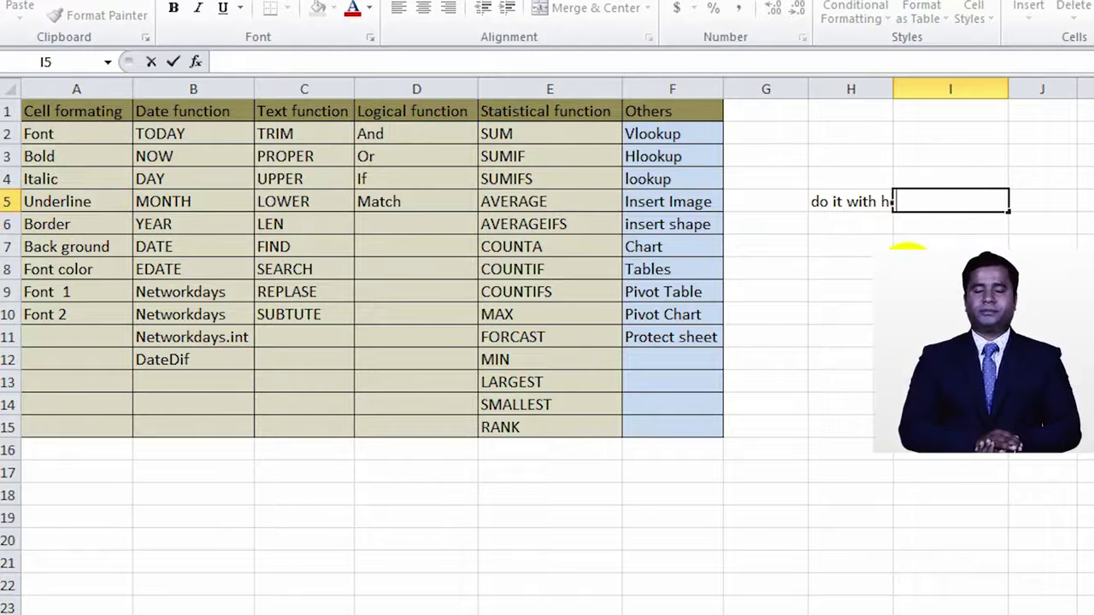
{"action": "left_click", "coordinate": [921, 232]}
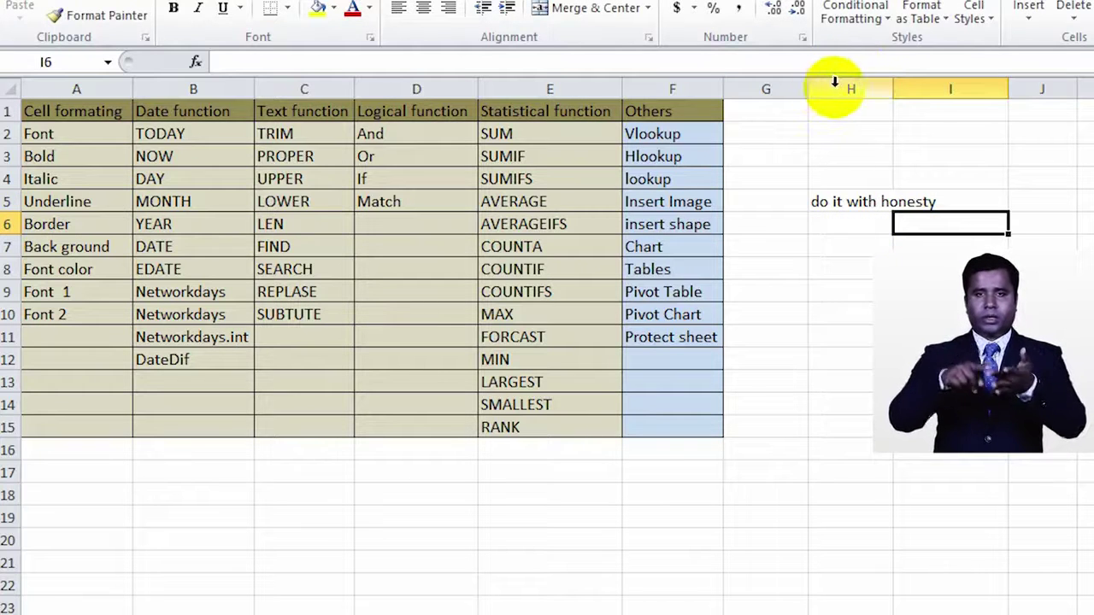
Step: AutoFit column H to the width of the 'do it with honesty' note
{"action": "left_click_drag", "start_coordinate": [846, 91], "coordinate": [918, 88]}
{"action": "left_click", "coordinate": [918, 88]}
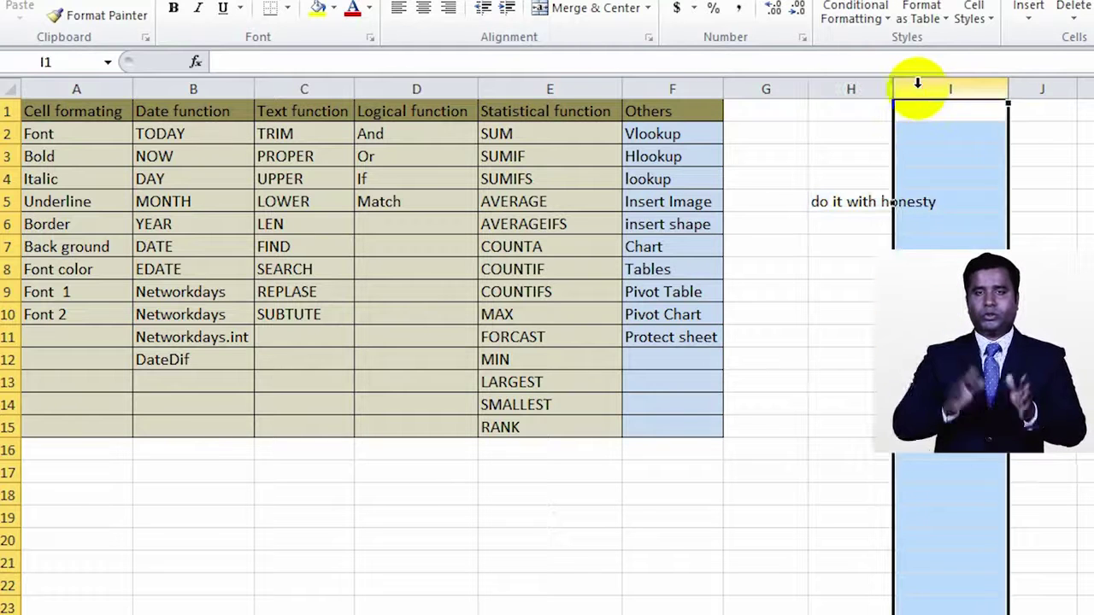
{"action": "left_click", "coordinate": [857, 85]}
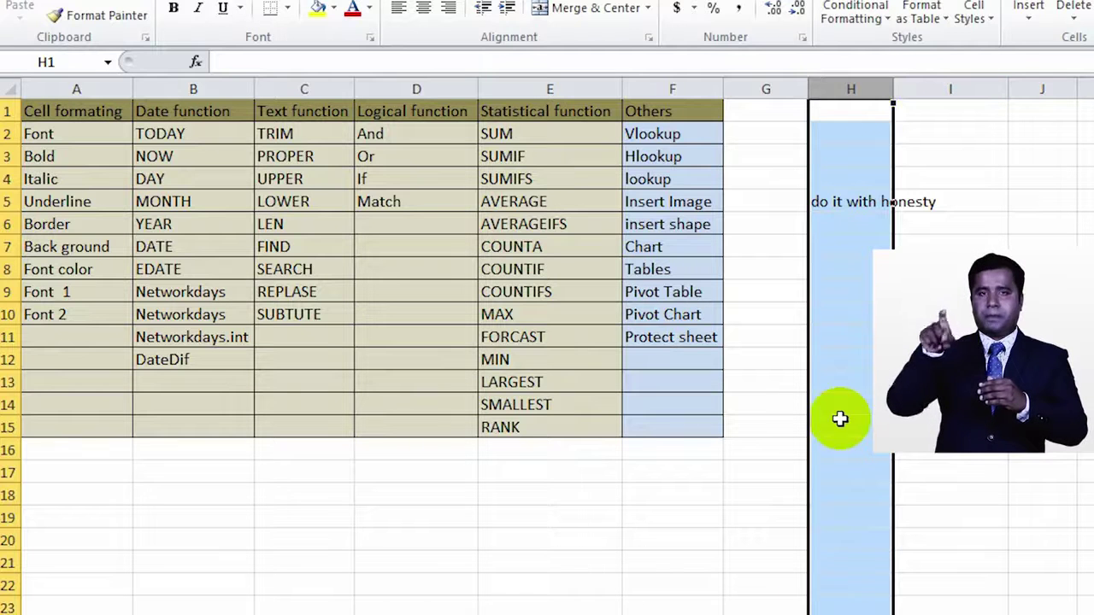
{"action": "double_click", "coordinate": [893, 90]}
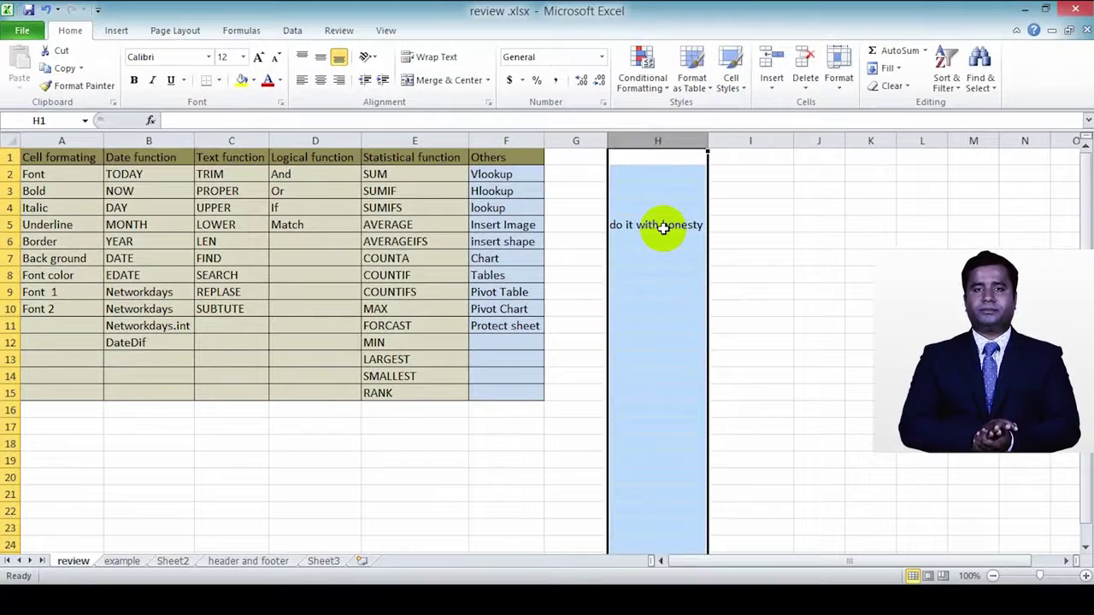
{"action": "left_click", "coordinate": [881, 203]}
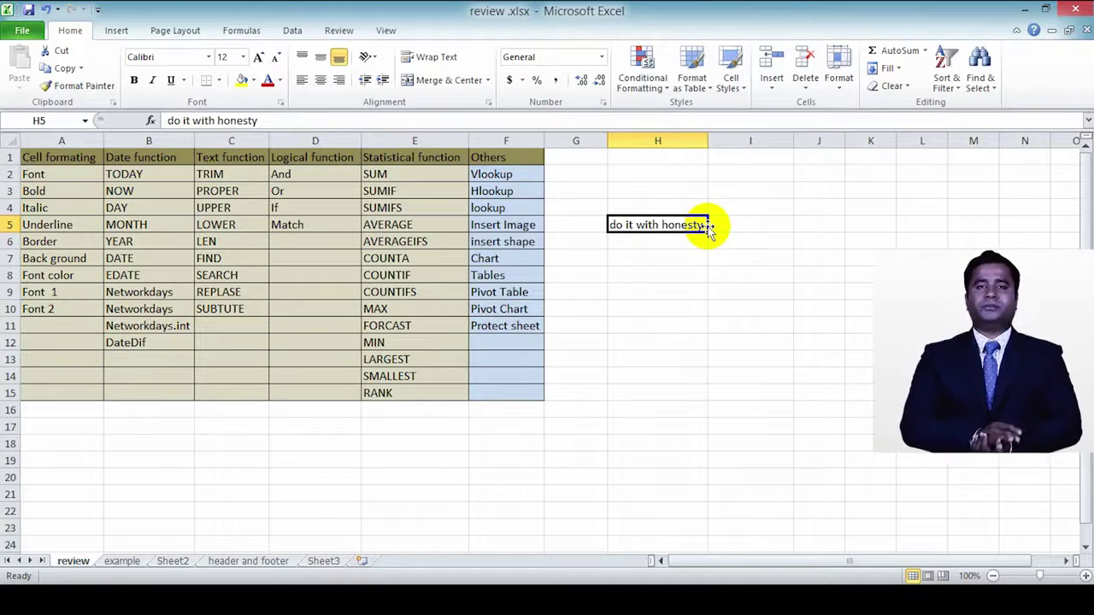
Step: Drag the note out of H5 and drop it into cell E19 below the table
{"action": "left_click_drag", "start_coordinate": [707, 229], "coordinate": [411, 469]}
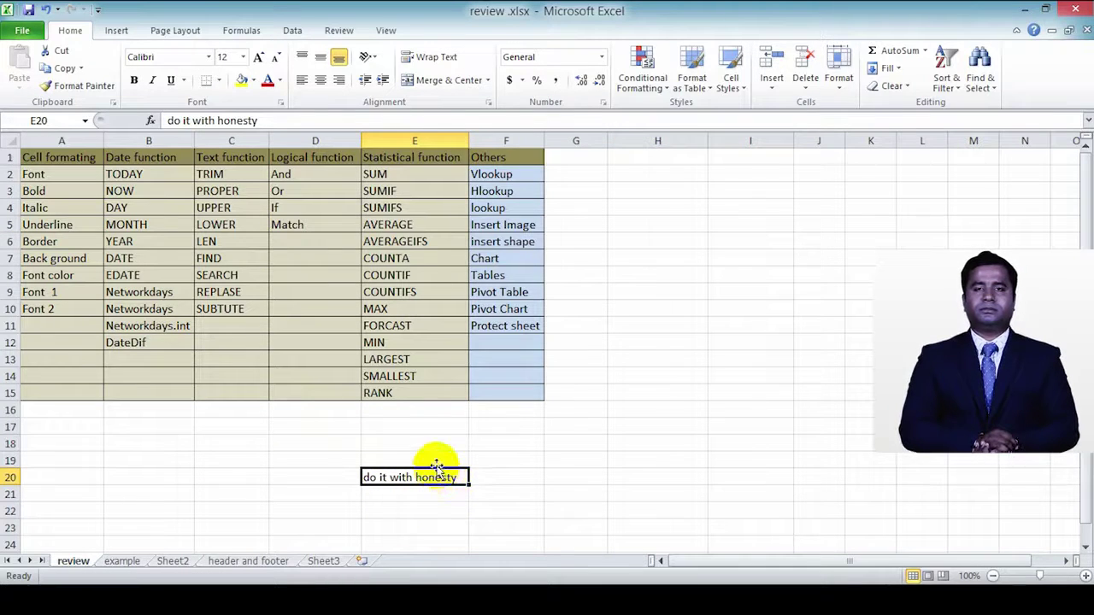
{"action": "left_click_drag", "start_coordinate": [438, 470], "coordinate": [435, 452]}
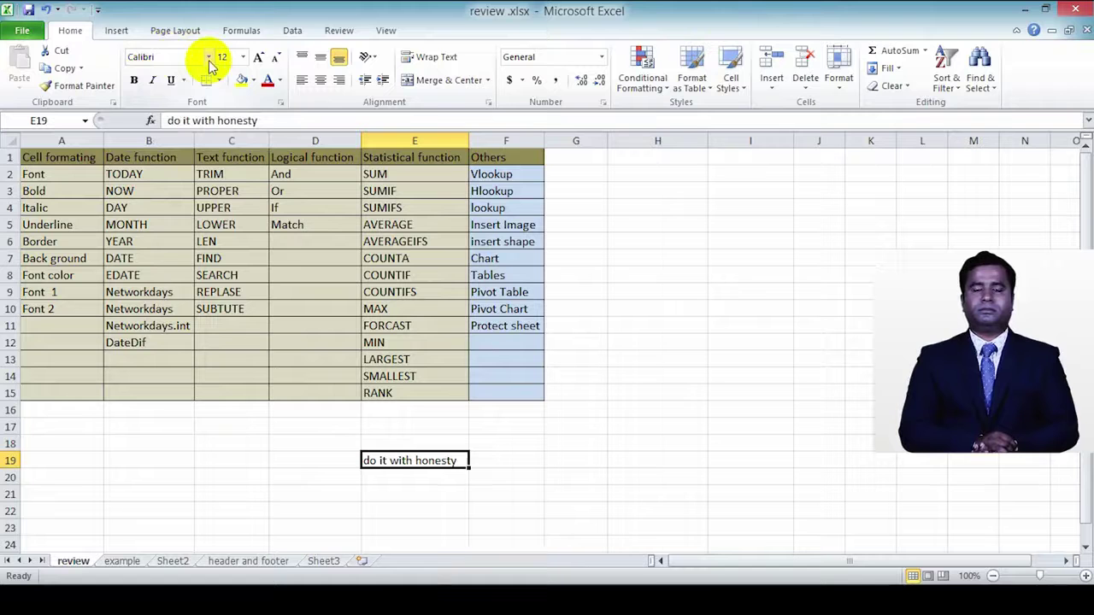
Step: Set the E19 note text in the #44 Font Expanded font
{"action": "left_click", "coordinate": [162, 54]}
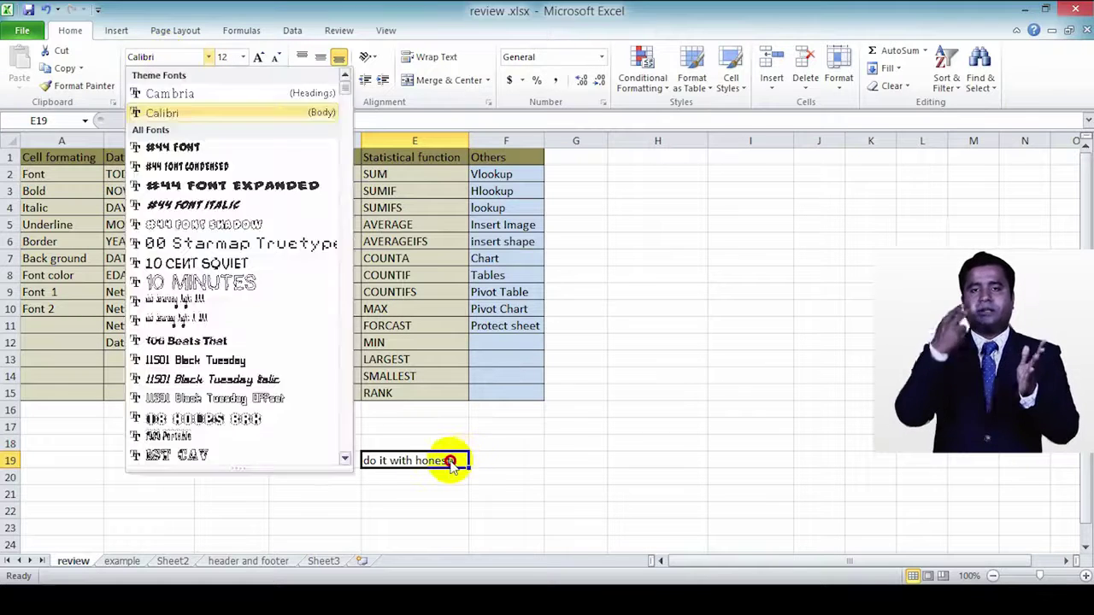
{"action": "double_click", "coordinate": [451, 462]}
{"action": "left_click_drag", "start_coordinate": [458, 460], "coordinate": [362, 459]}
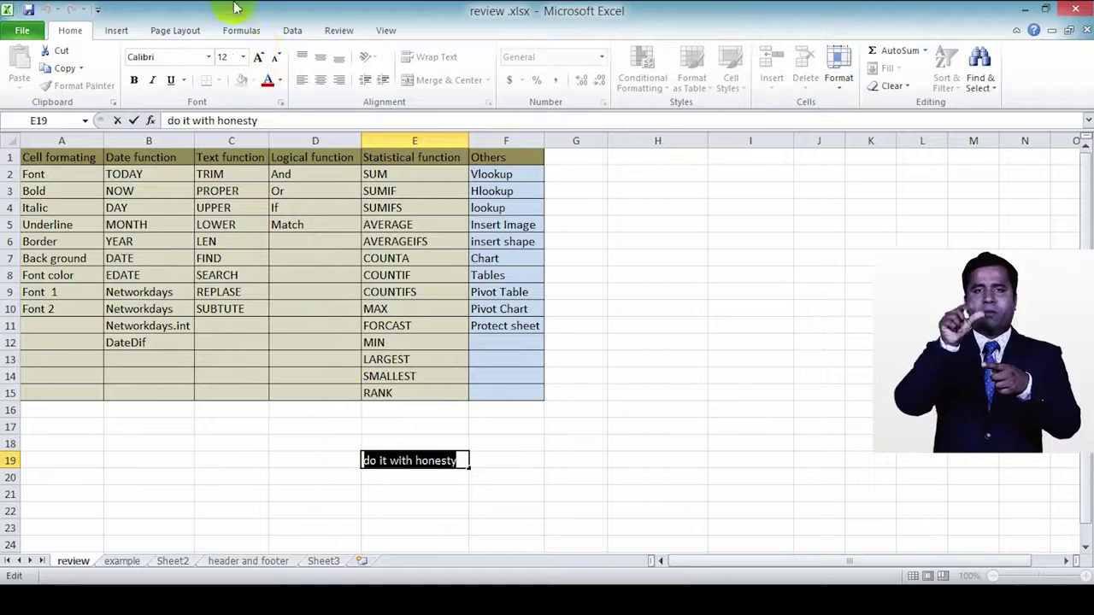
{"action": "left_click", "coordinate": [209, 58]}
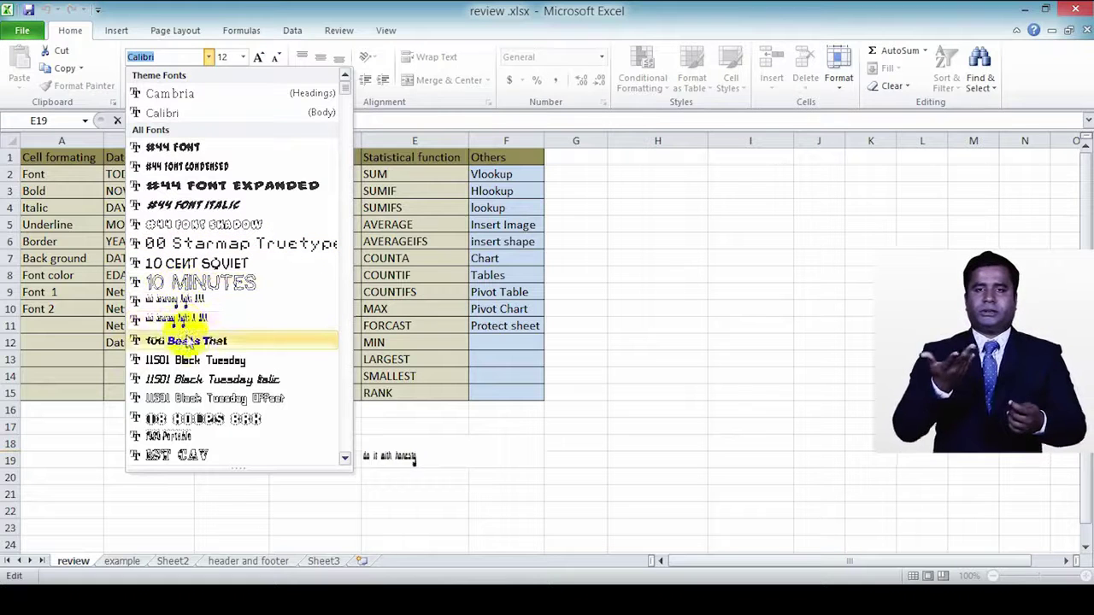
{"action": "left_click", "coordinate": [209, 186]}
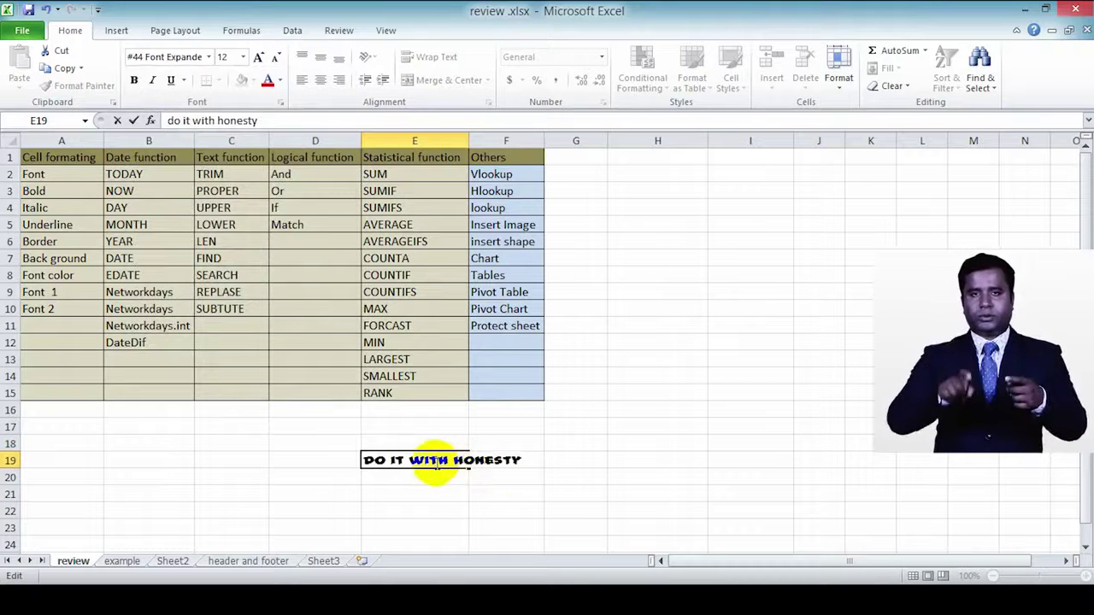
{"action": "left_click", "coordinate": [345, 471]}
Step: Move the note from E19 to H7 and widen column H to fit it
{"action": "left_click", "coordinate": [382, 461]}
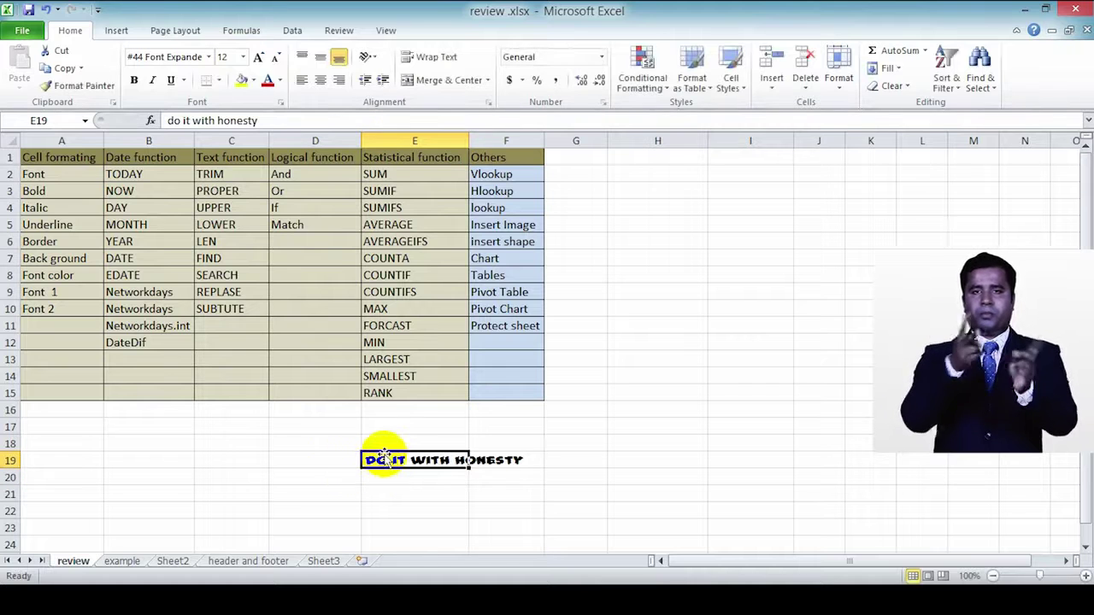
{"action": "left_click_drag", "start_coordinate": [384, 459], "coordinate": [692, 252]}
{"action": "left_click_drag", "start_coordinate": [709, 140], "coordinate": [842, 141]}
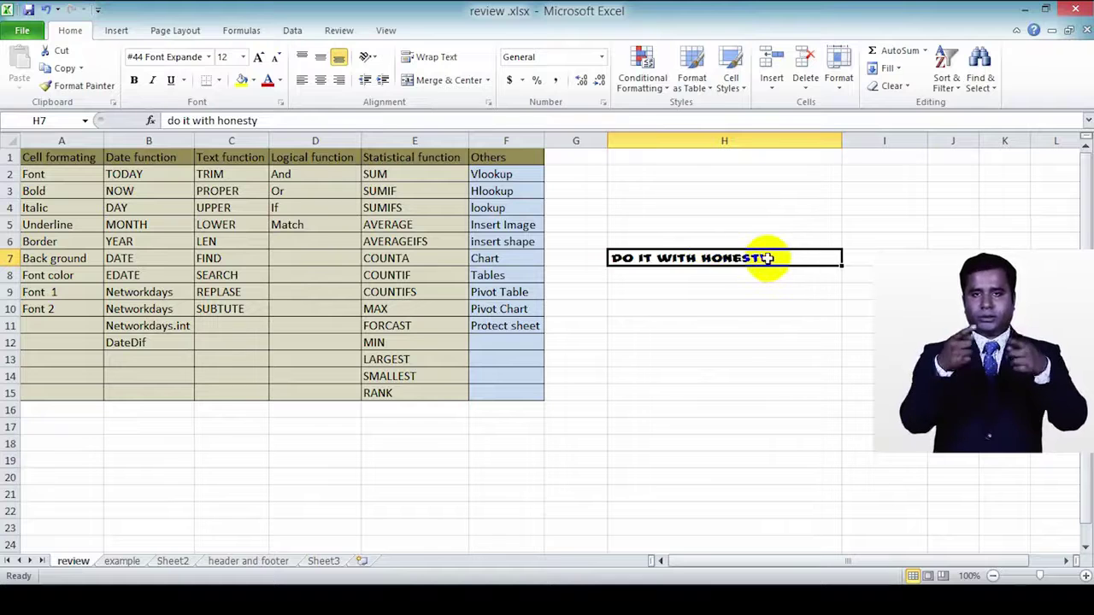
Step: Raise the H7 note's font size past 24, then step it back down and settle at 16 points
{"action": "left_click", "coordinate": [259, 58]}
{"action": "left_click", "coordinate": [259, 58]}
{"action": "left_click", "coordinate": [259, 58]}
{"action": "left_click", "coordinate": [258, 58]}
{"action": "left_click", "coordinate": [260, 59]}
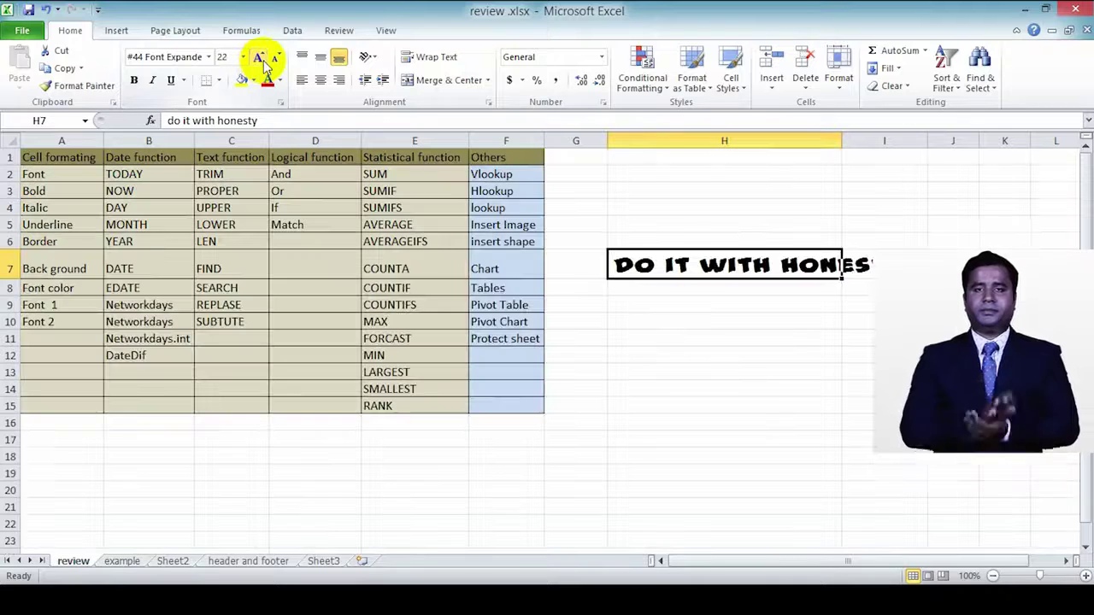
{"action": "left_click", "coordinate": [261, 58]}
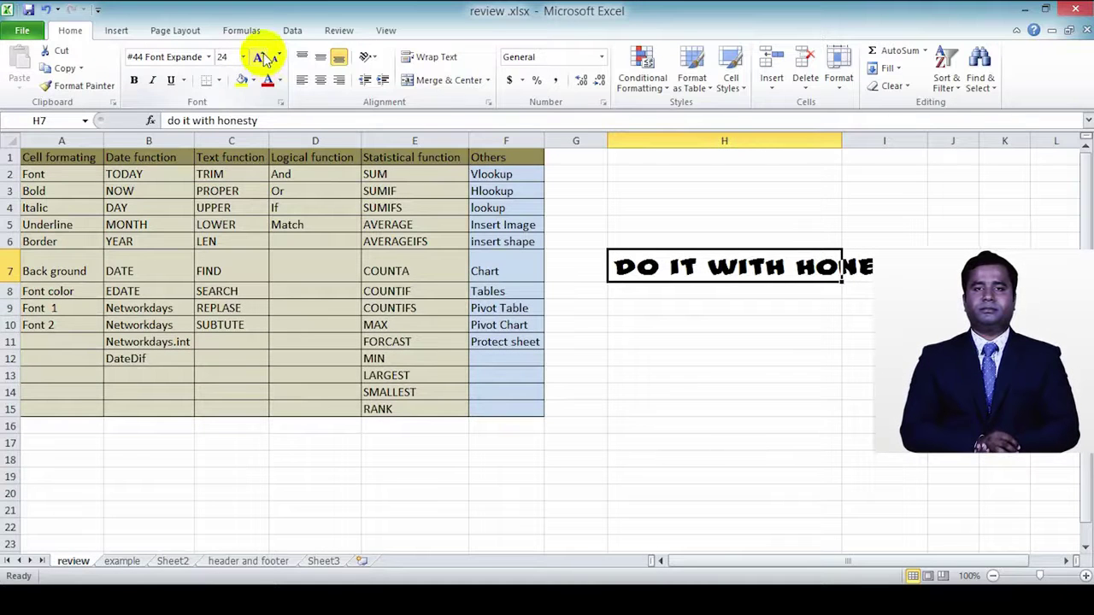
{"action": "left_click", "coordinate": [260, 58]}
{"action": "left_click", "coordinate": [261, 58]}
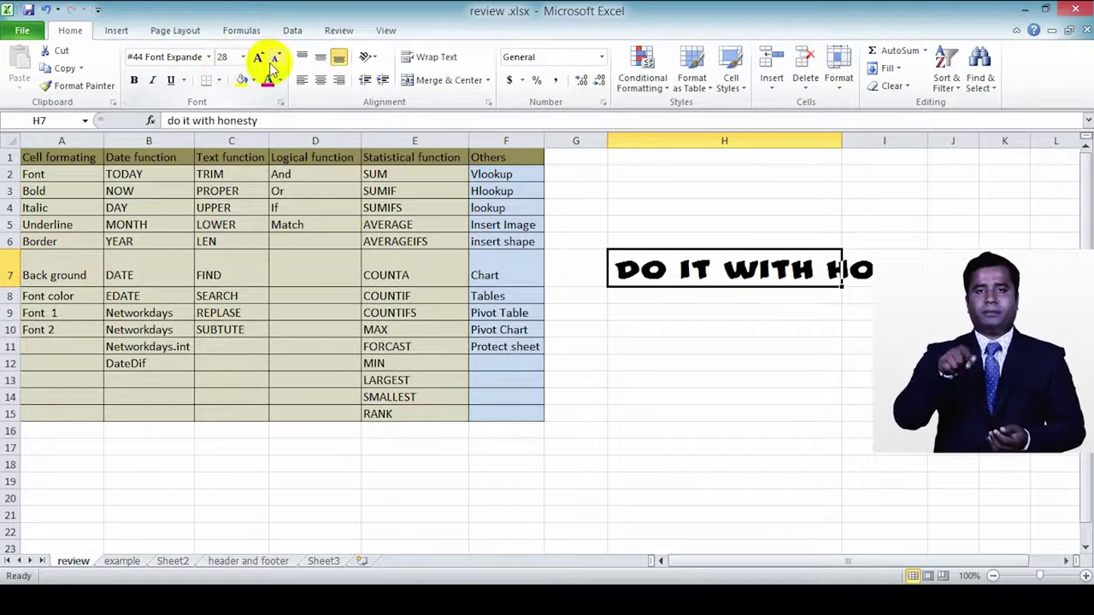
{"action": "left_click", "coordinate": [276, 58]}
{"action": "left_click", "coordinate": [276, 58]}
{"action": "left_click", "coordinate": [277, 59]}
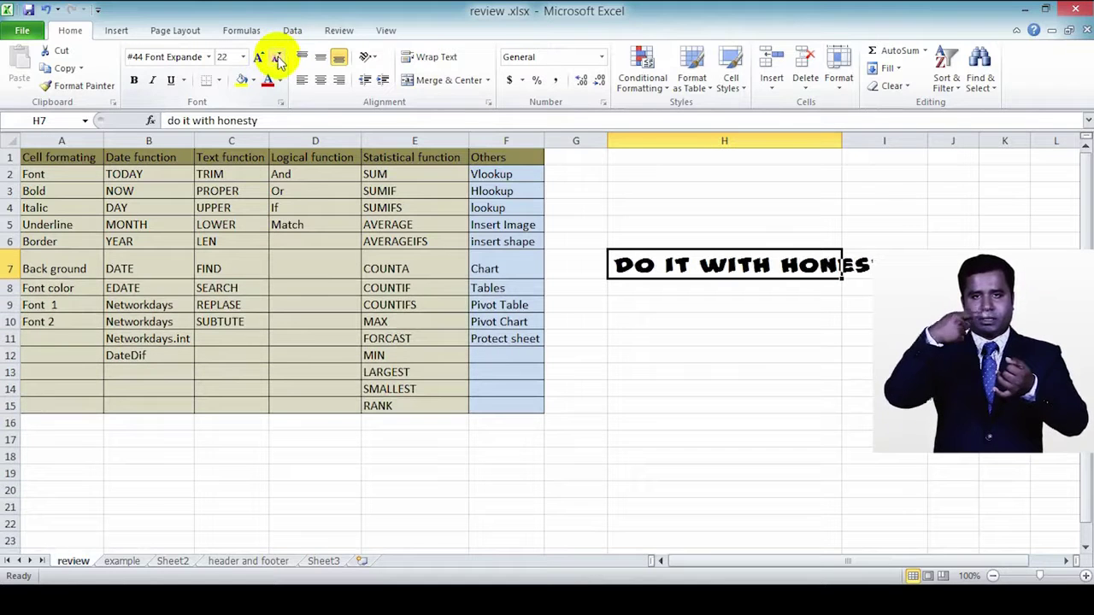
{"action": "left_click", "coordinate": [278, 57]}
{"action": "left_click", "coordinate": [278, 57]}
{"action": "left_click", "coordinate": [278, 57]}
{"action": "left_click", "coordinate": [277, 57]}
{"action": "left_click", "coordinate": [277, 57]}
{"action": "left_click", "coordinate": [277, 57]}
{"action": "left_click", "coordinate": [278, 57]}
{"action": "left_click", "coordinate": [258, 57]}
{"action": "left_click", "coordinate": [258, 57]}
{"action": "left_click", "coordinate": [258, 58]}
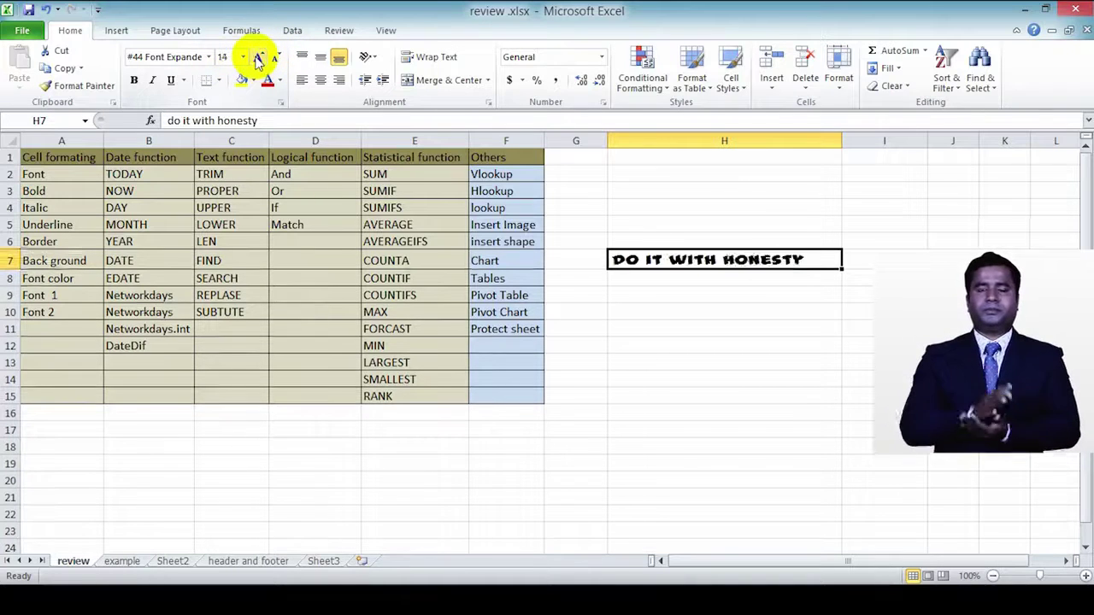
{"action": "left_click", "coordinate": [258, 58]}
{"action": "left_click", "coordinate": [258, 57]}
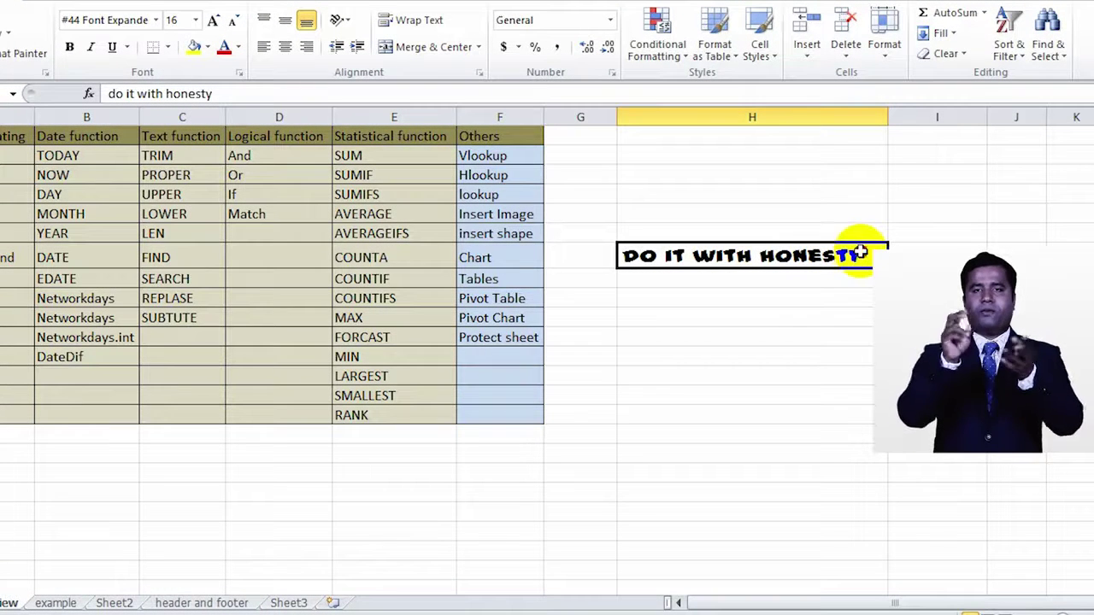
Step: Make the H7 motto text bold
{"action": "double_click", "coordinate": [860, 258]}
{"action": "left_click_drag", "start_coordinate": [865, 256], "coordinate": [623, 257]}
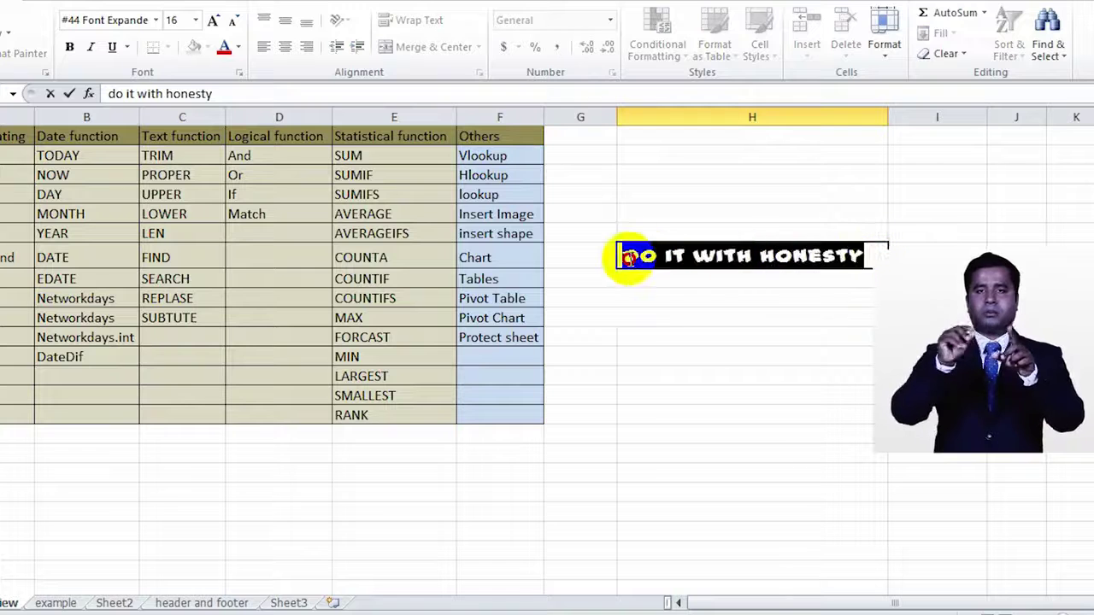
{"action": "left_click", "coordinate": [70, 48]}
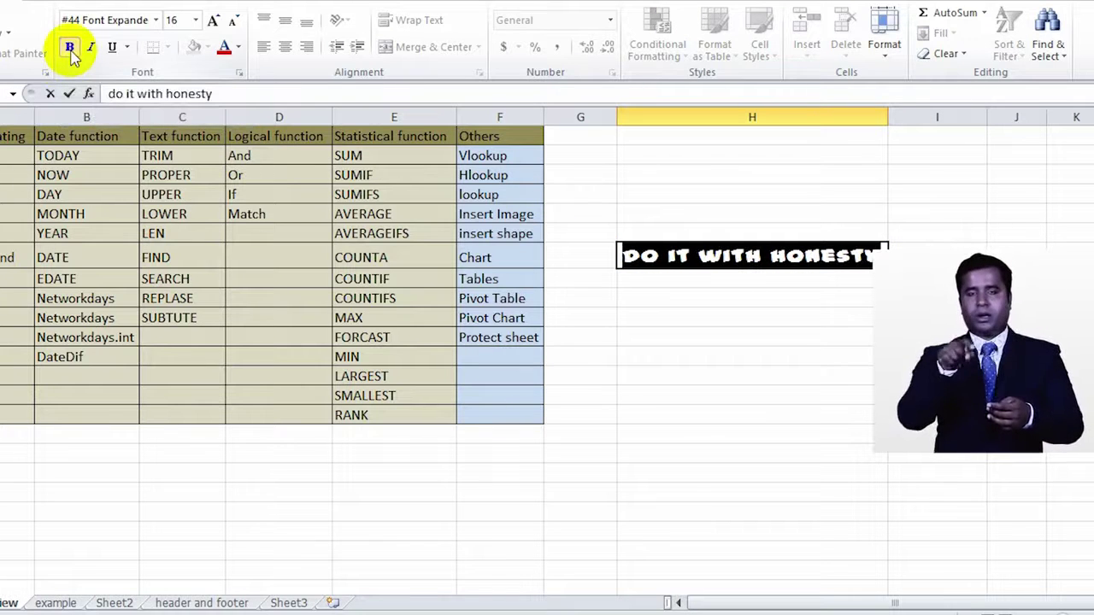
{"action": "left_click", "coordinate": [711, 262]}
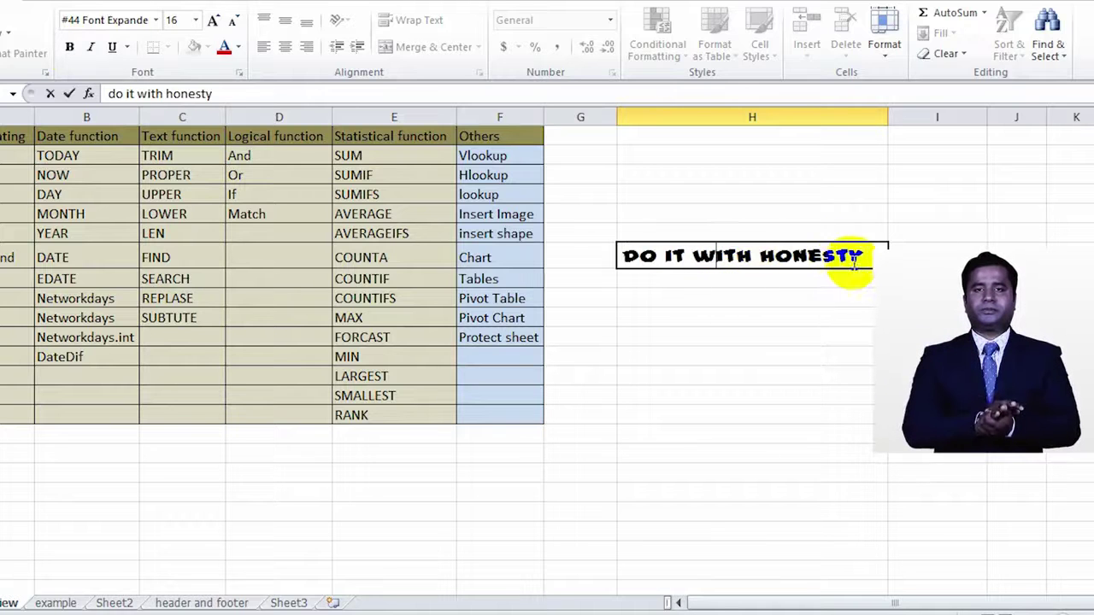
{"action": "left_click_drag", "start_coordinate": [881, 252], "coordinate": [822, 256]}
{"action": "left_click", "coordinate": [858, 319]}
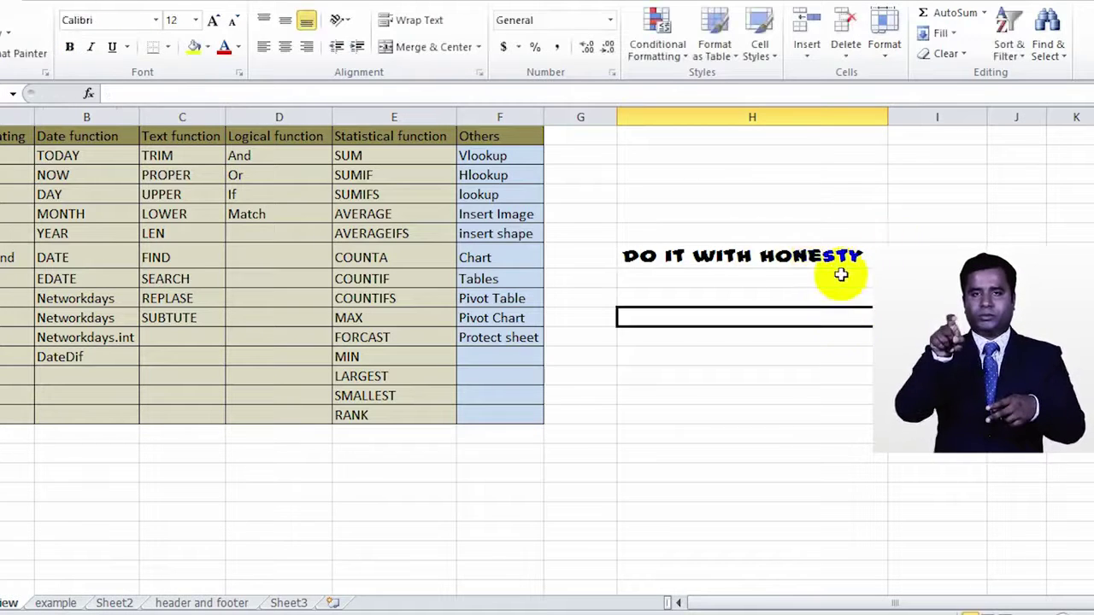
{"action": "left_click", "coordinate": [833, 255]}
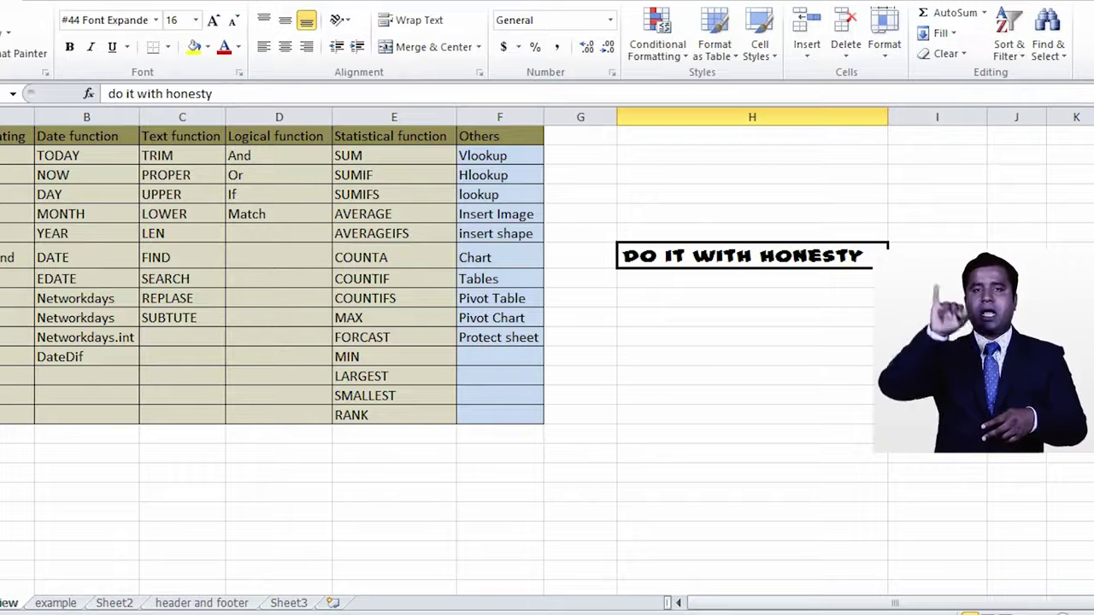
{"action": "key", "text": "ctrl+b"}
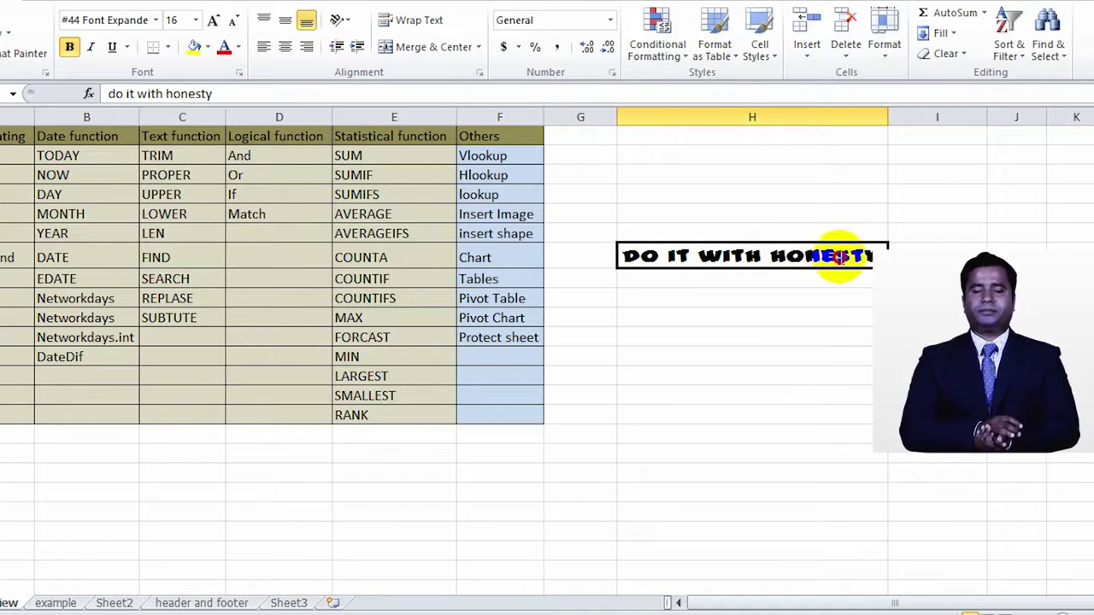
Step: Change the H7 motto's font to Cambria
{"action": "double_click", "coordinate": [840, 256]}
{"action": "left_click_drag", "start_coordinate": [860, 247], "coordinate": [600, 269]}
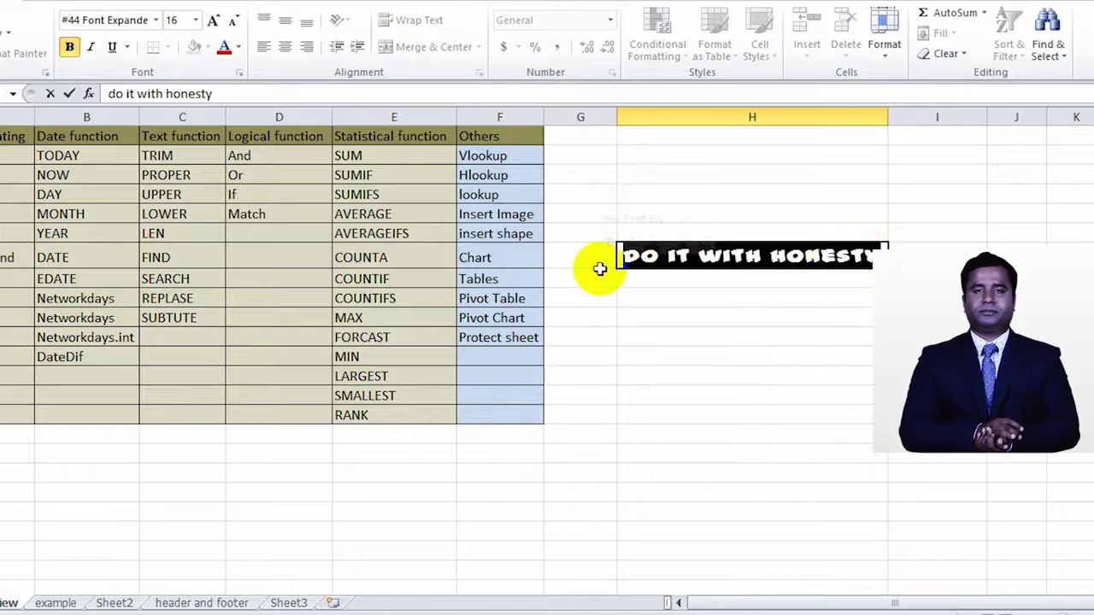
{"action": "left_click", "coordinate": [155, 20]}
{"action": "left_click", "coordinate": [146, 66]}
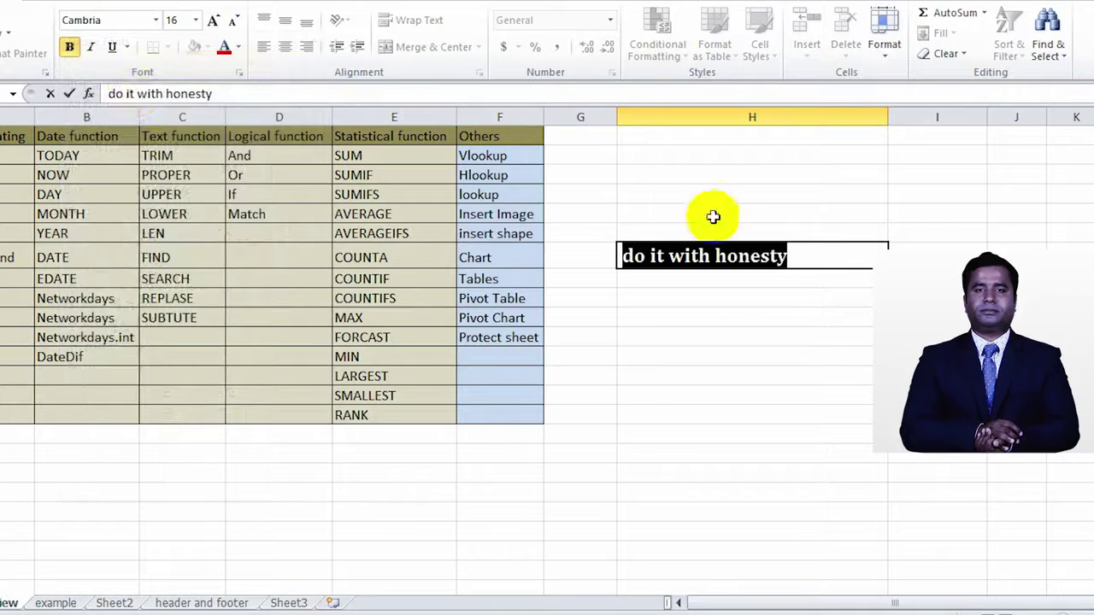
{"action": "left_click", "coordinate": [804, 256]}
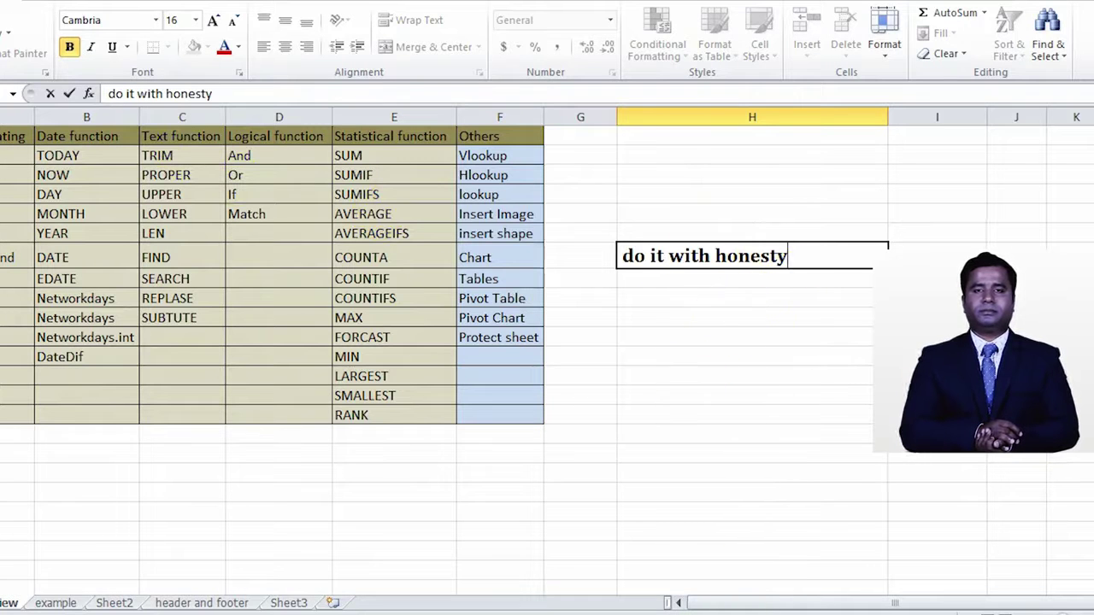
{"action": "left_click", "coordinate": [854, 510]}
{"action": "left_click", "coordinate": [773, 257]}
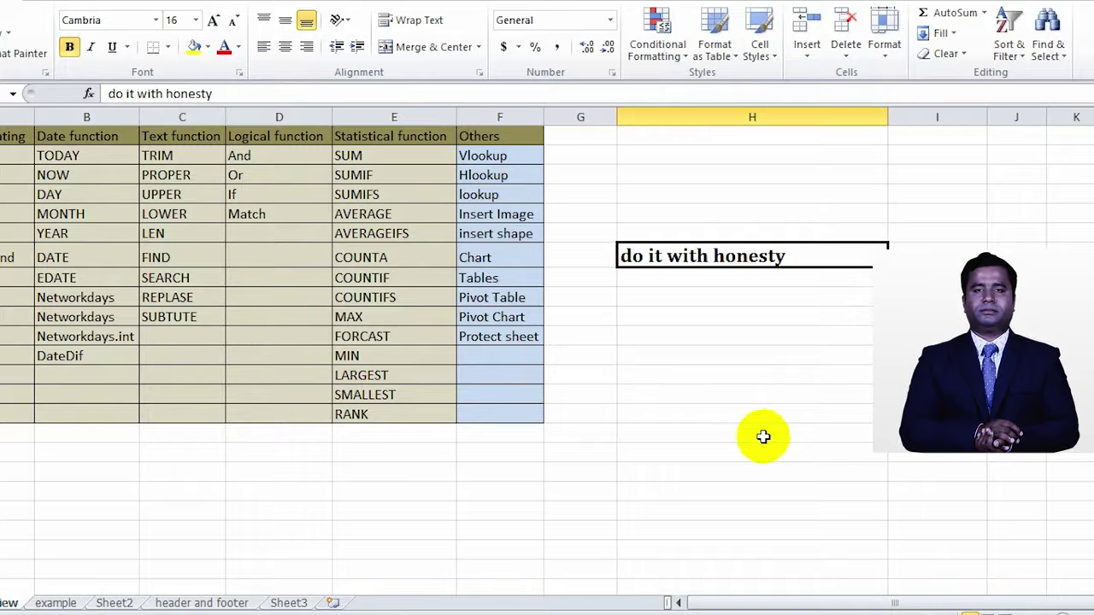
Step: Unbold and italicize the motto, narrow column H and wrap the text
{"action": "key", "text": "ctrl+b"}
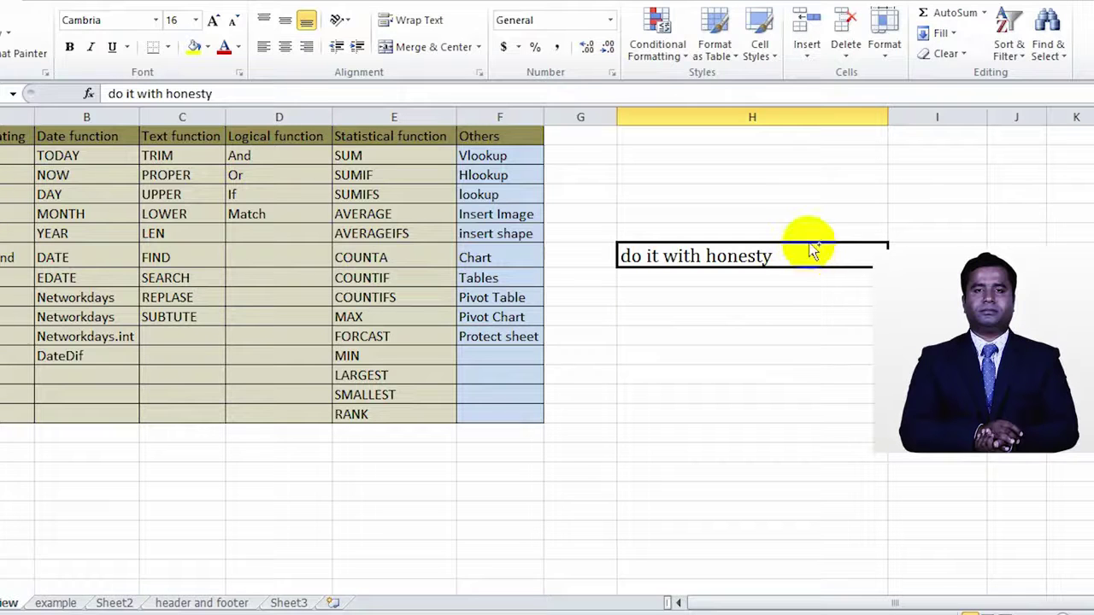
{"action": "key", "text": "ctrl+i"}
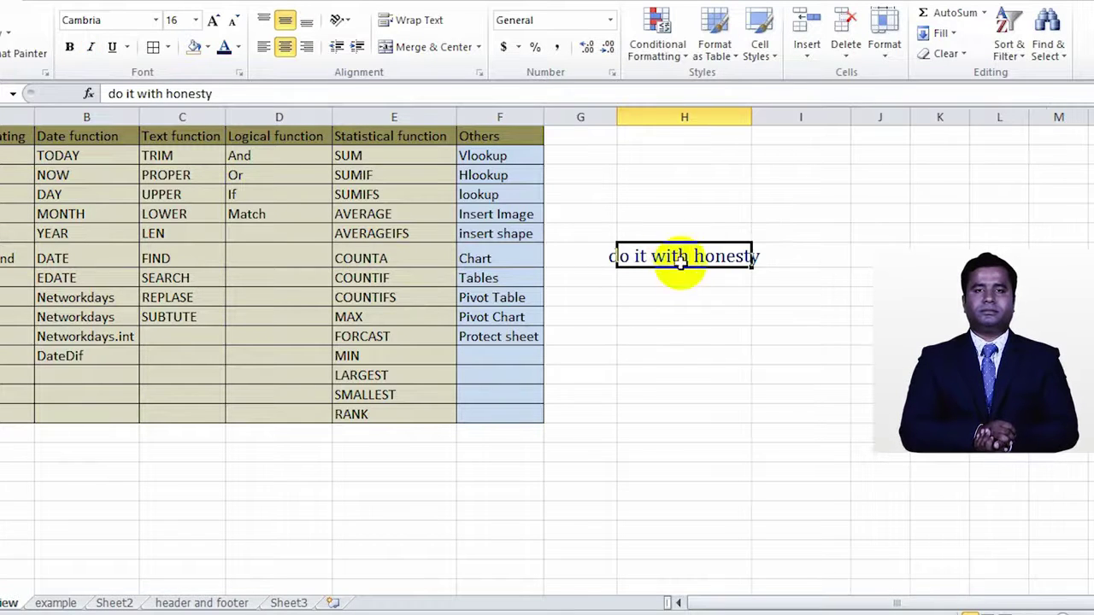
{"action": "left_click_drag", "start_coordinate": [747, 120], "coordinate": [701, 119]}
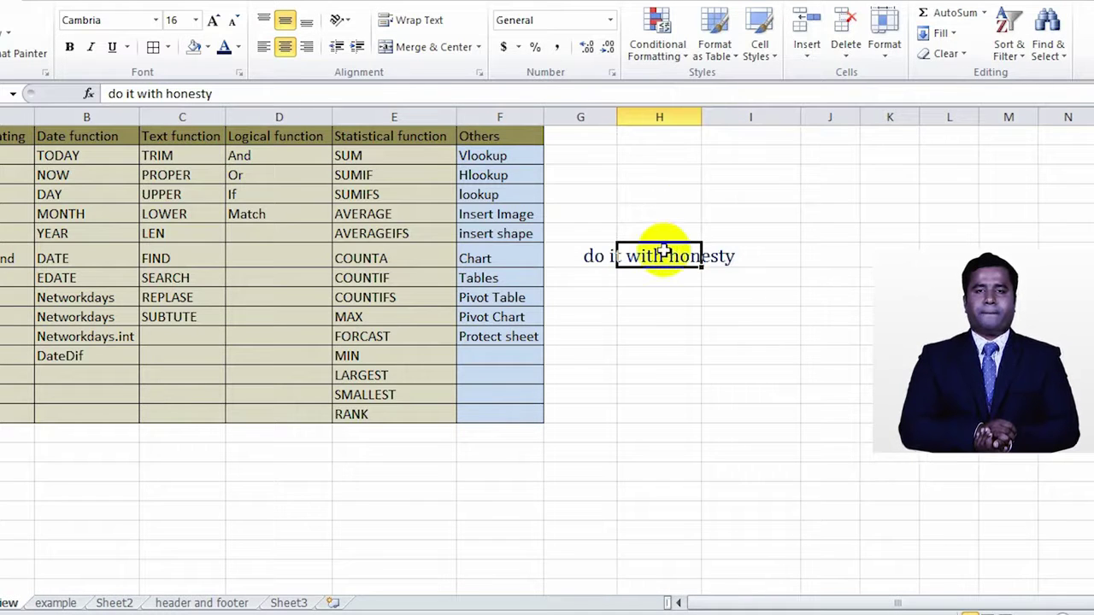
{"action": "left_click", "coordinate": [415, 20]}
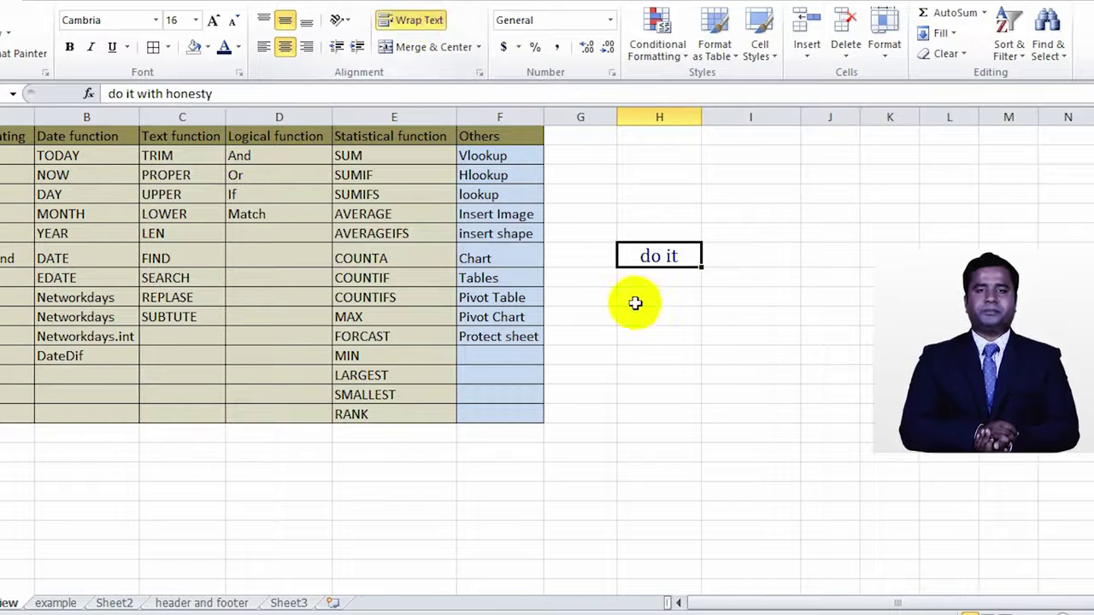
Step: Resize row 7, then undo the row changes and wrapping, and redo the wrap
{"action": "left_click_drag", "start_coordinate": [0, 268], "coordinate": [0, 332]}
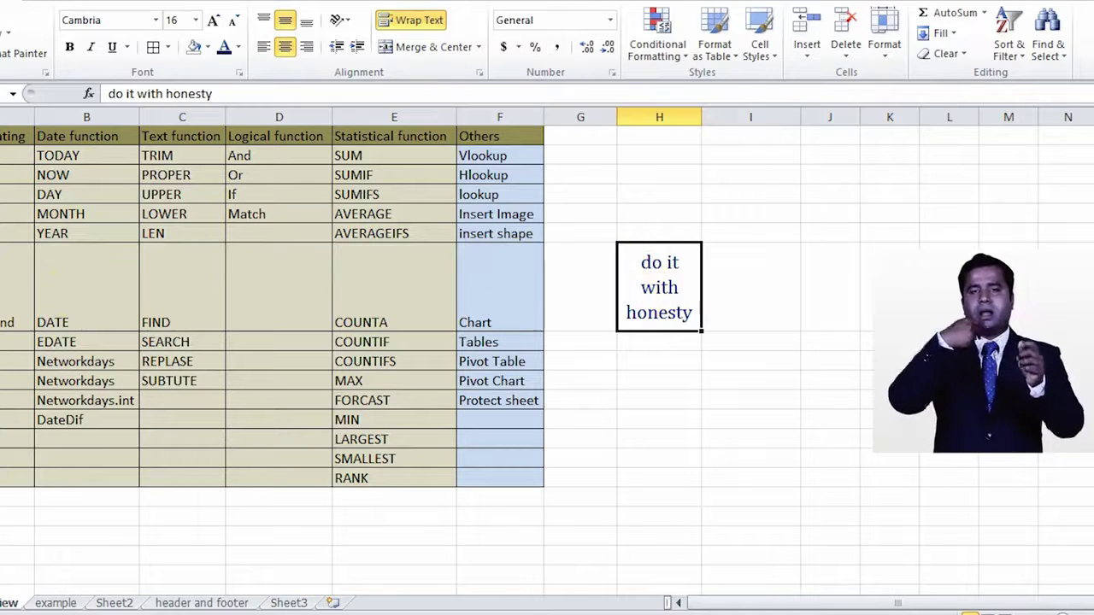
{"action": "left_click_drag", "start_coordinate": [0, 331], "coordinate": [0, 276]}
{"action": "key", "text": "ctrl+z"}
{"action": "key", "text": "ctrl+z"}
{"action": "key", "text": "ctrl+z"}
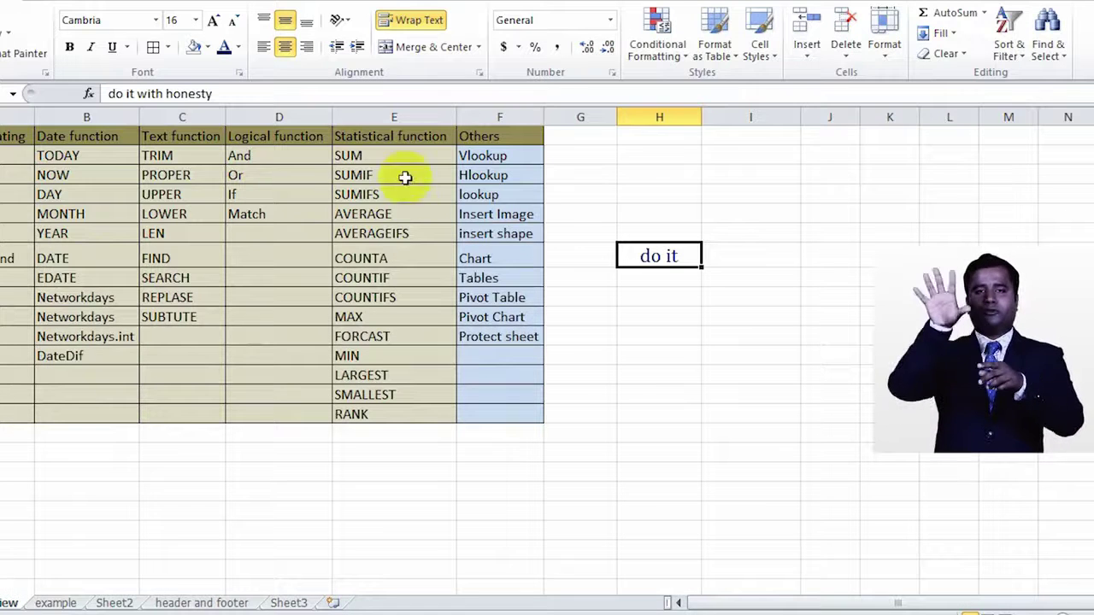
{"action": "key", "text": "ctrl+z"}
{"action": "key", "text": "ctrl+z"}
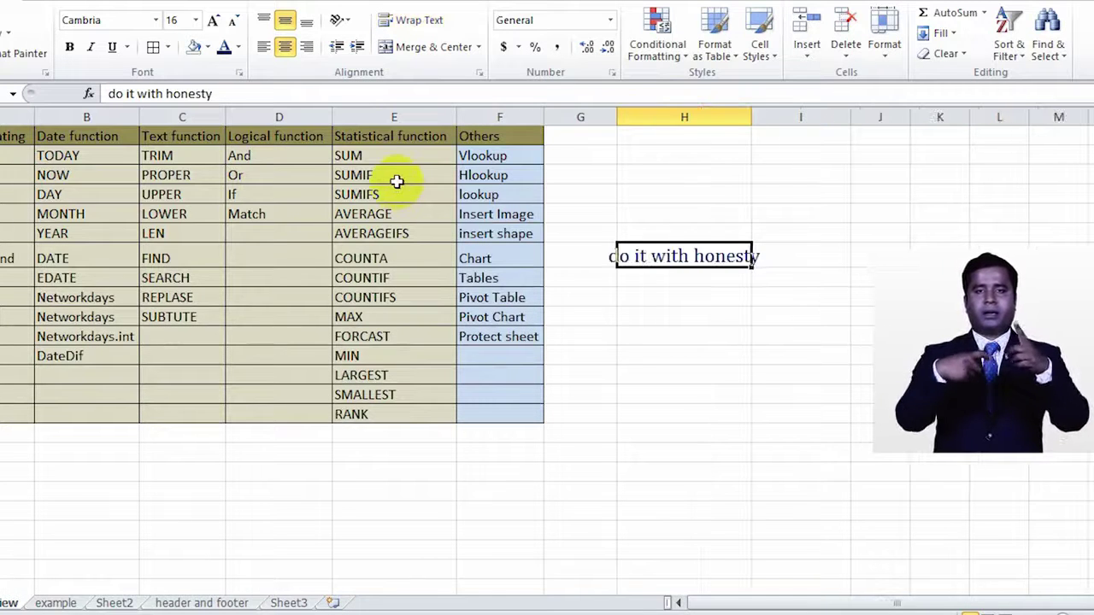
{"action": "key", "text": "ctrl+y"}
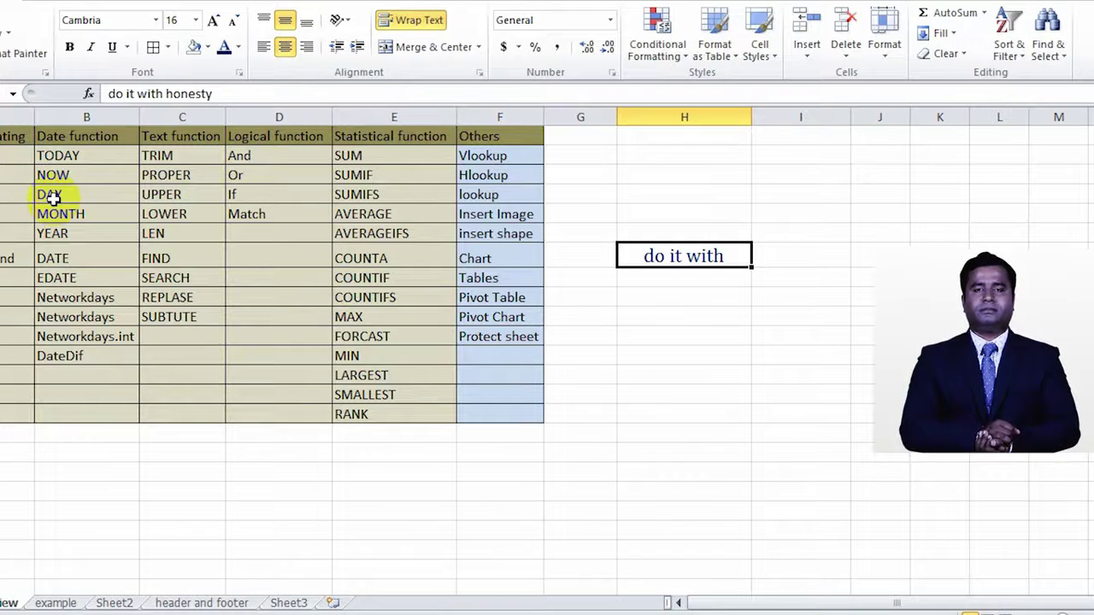
Step: Browse the TODAY, NOW and MONTH entries in the date function list
{"action": "left_click", "coordinate": [103, 162]}
{"action": "left_click", "coordinate": [102, 174]}
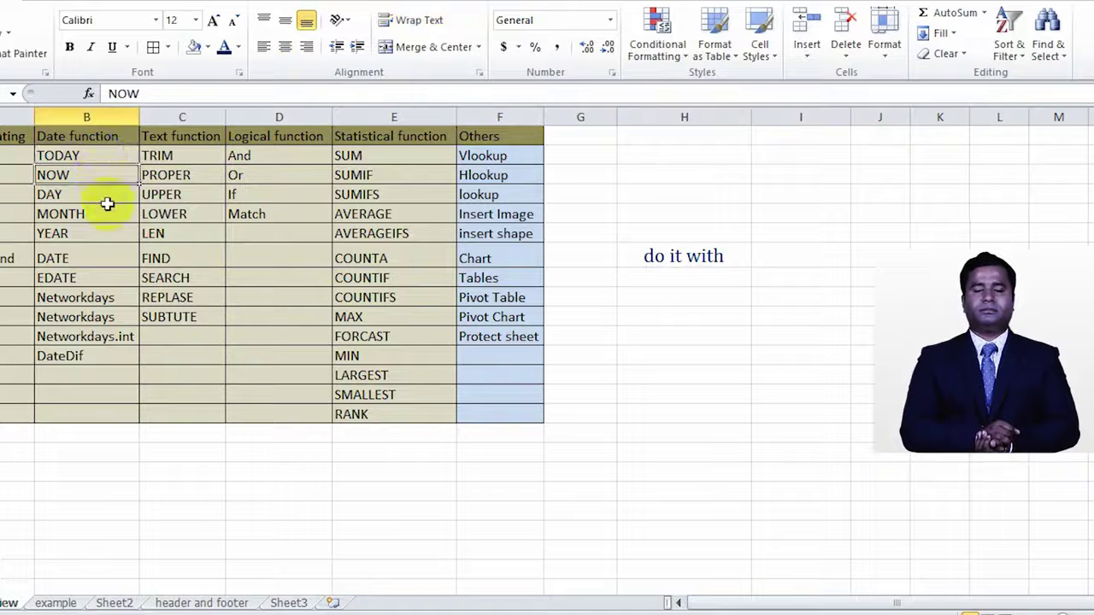
{"action": "left_click", "coordinate": [106, 211]}
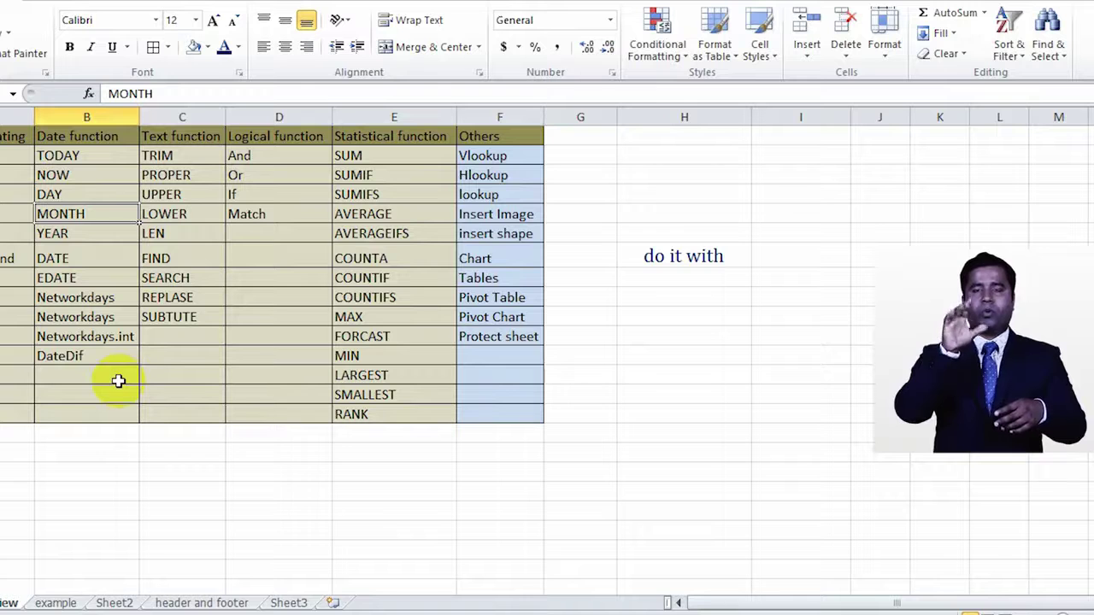
{"action": "left_click", "coordinate": [103, 157]}
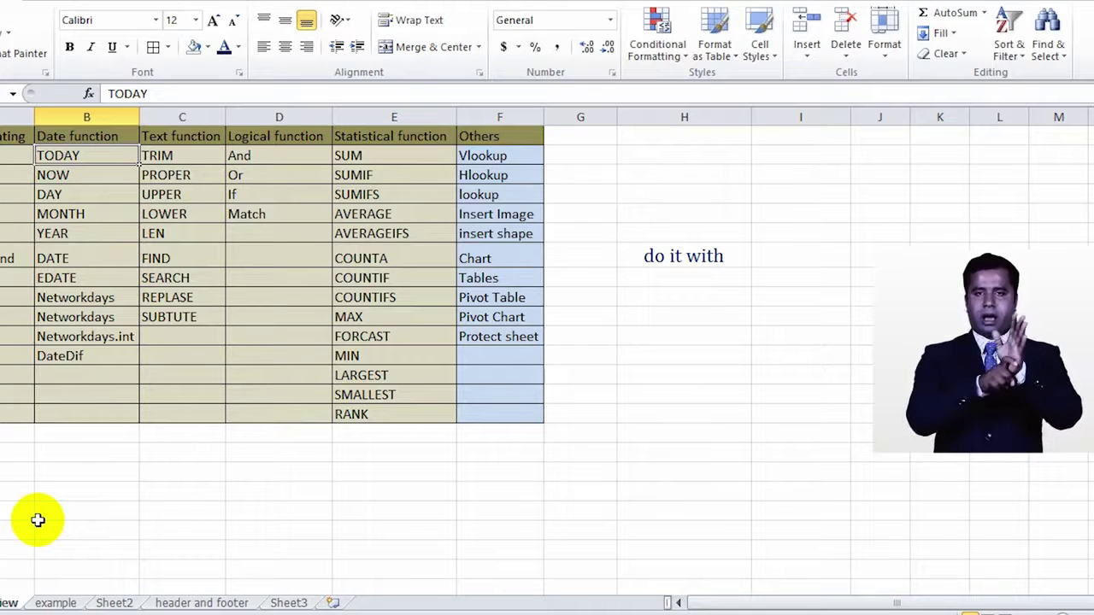
Step: Enter =TODAY() in H15 to show 7/6/2019, and begin =NOW() below it
{"action": "left_click", "coordinate": [660, 416]}
{"action": "type", "text": "="}
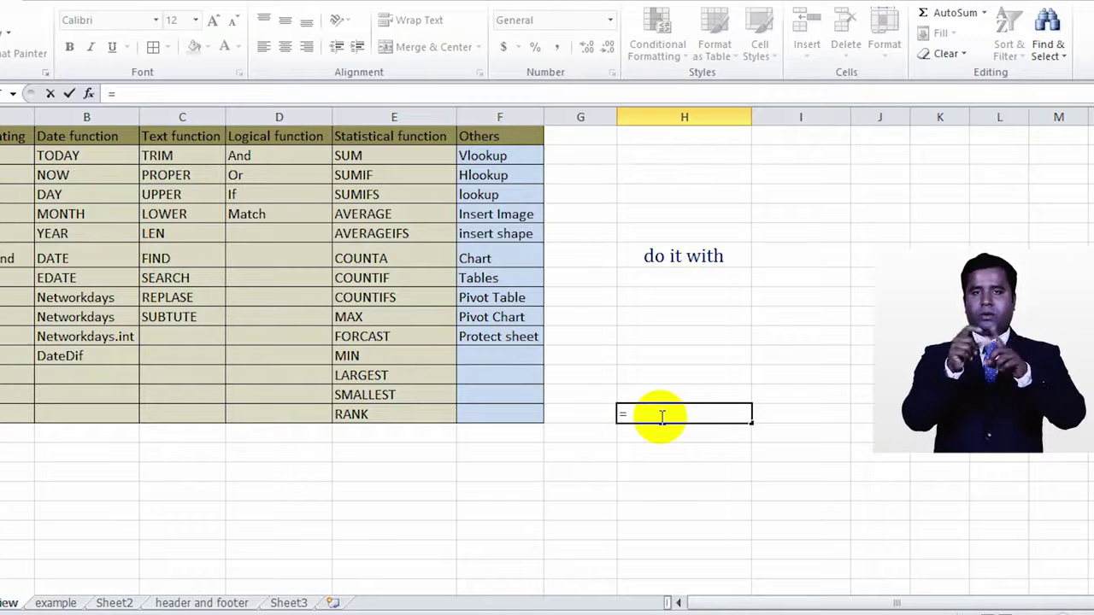
{"action": "type", "text": "tof"}
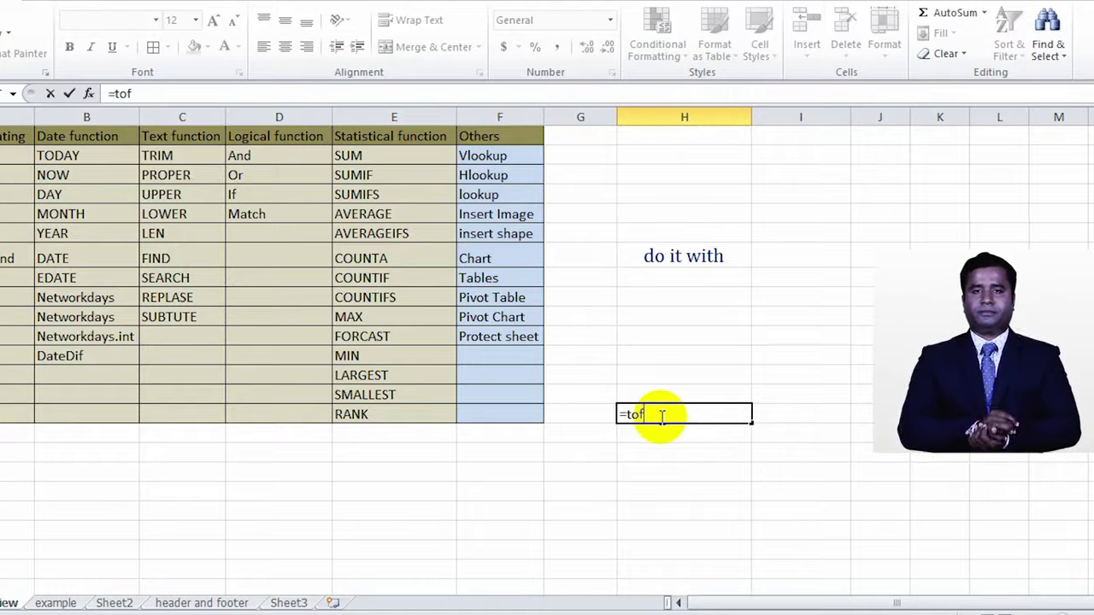
{"action": "key", "text": "BackSpace"}
{"action": "type", "text": "day"}
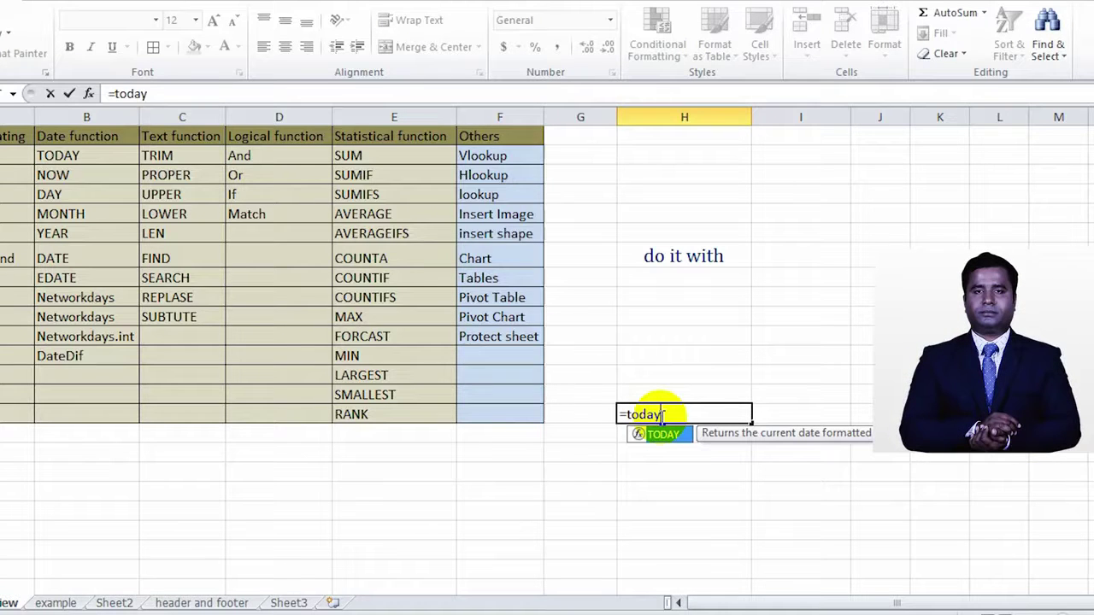
{"action": "type", "text": "("}
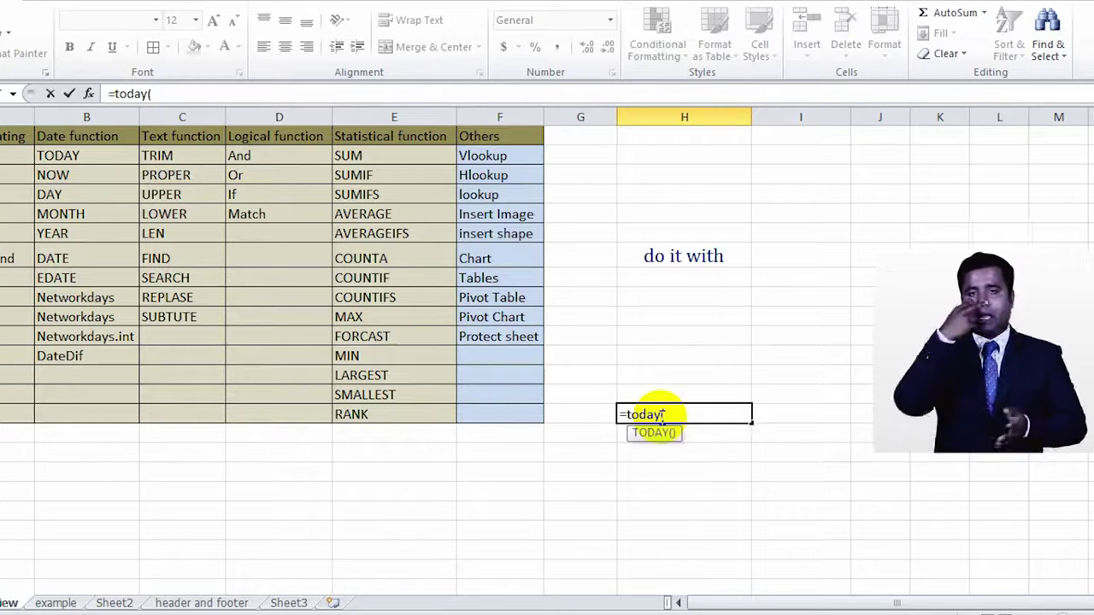
{"action": "key", "text": "Return"}
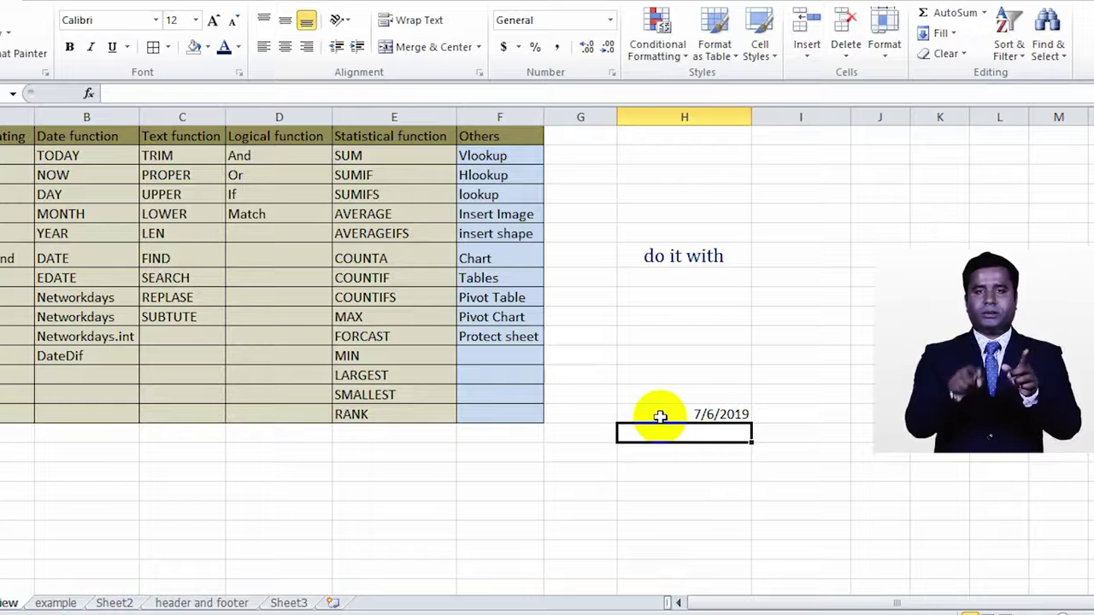
{"action": "type", "text": "="}
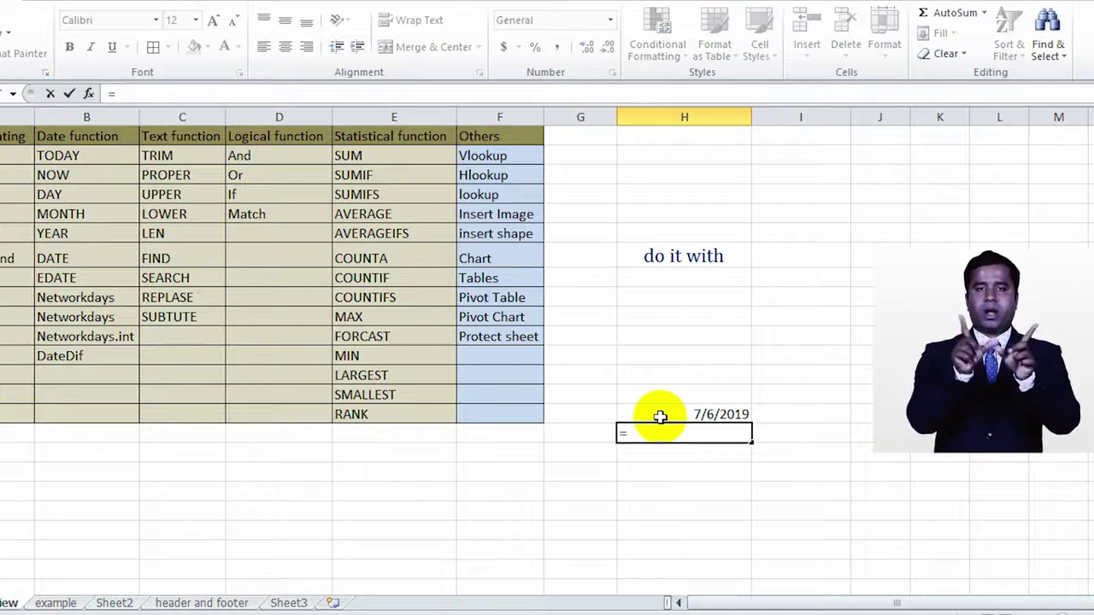
{"action": "type", "text": "now"}
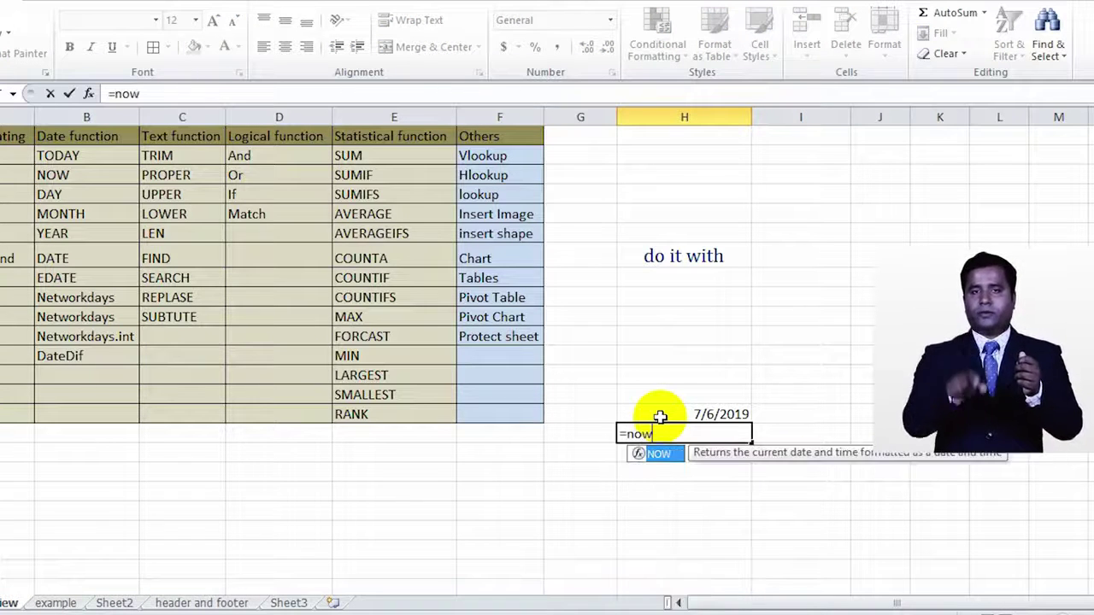
{"action": "type", "text": "("}
Step: Commit the =NOW() formula in H16, showing 7/6/2019 17:57
{"action": "key", "text": "Return"}
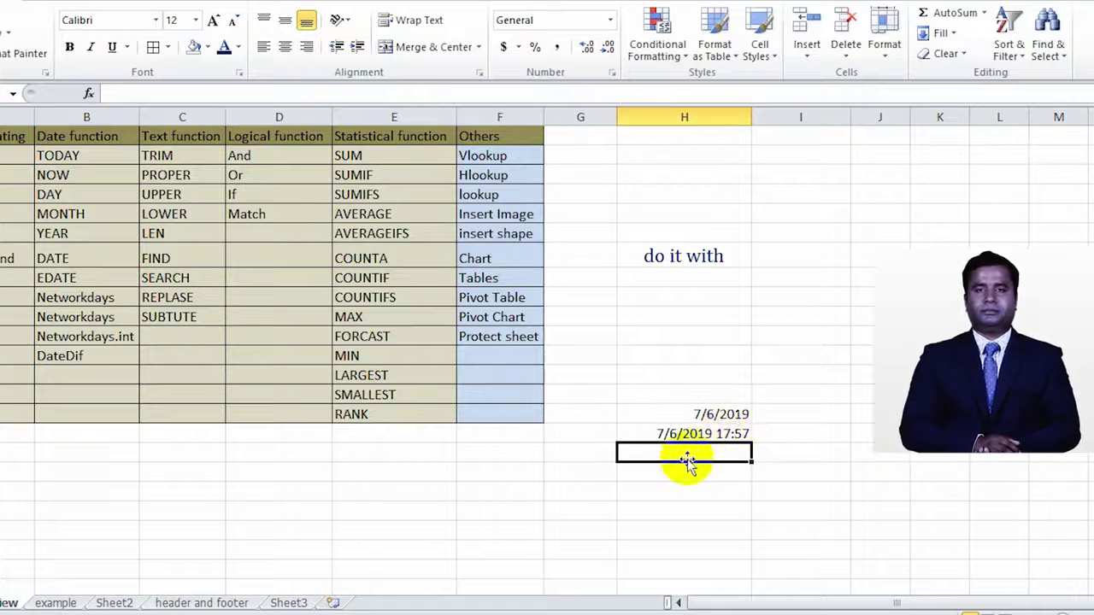
{"action": "left_click", "coordinate": [87, 194]}
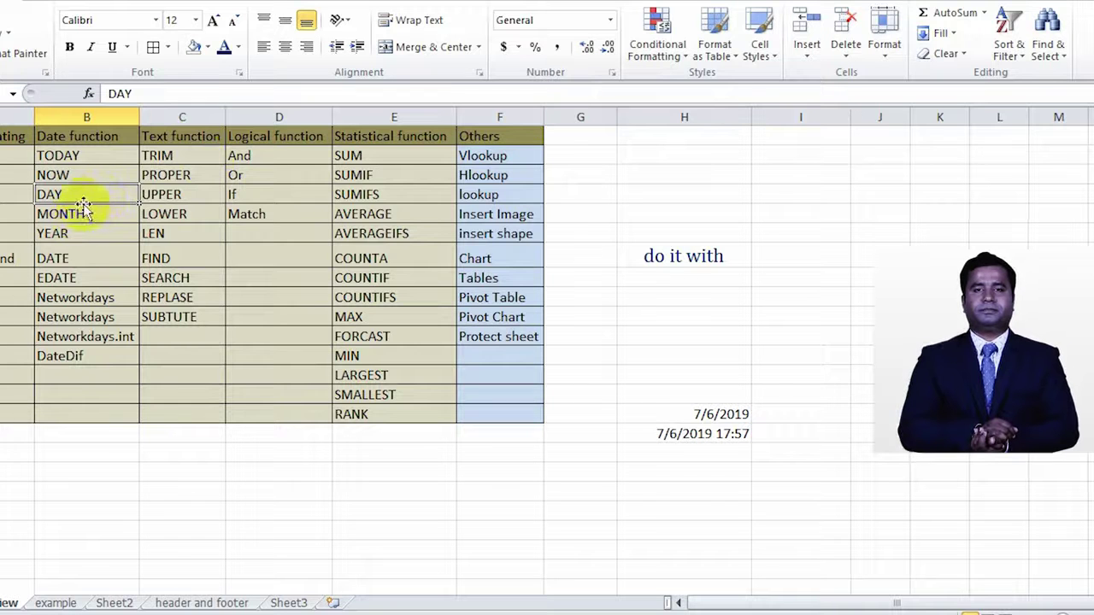
{"action": "left_click", "coordinate": [77, 277]}
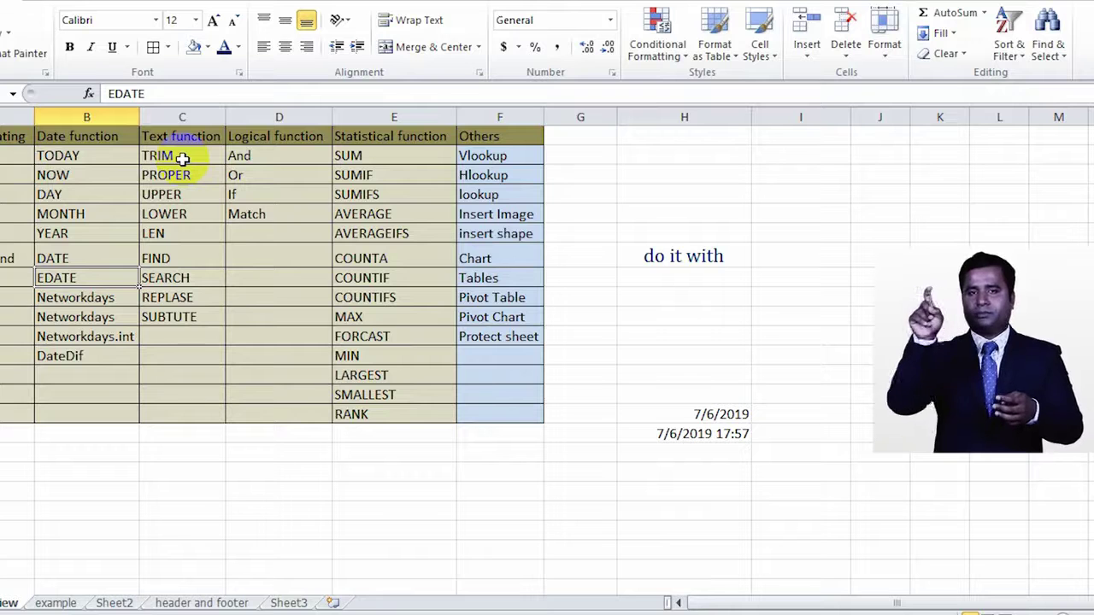
{"action": "left_click", "coordinate": [203, 176]}
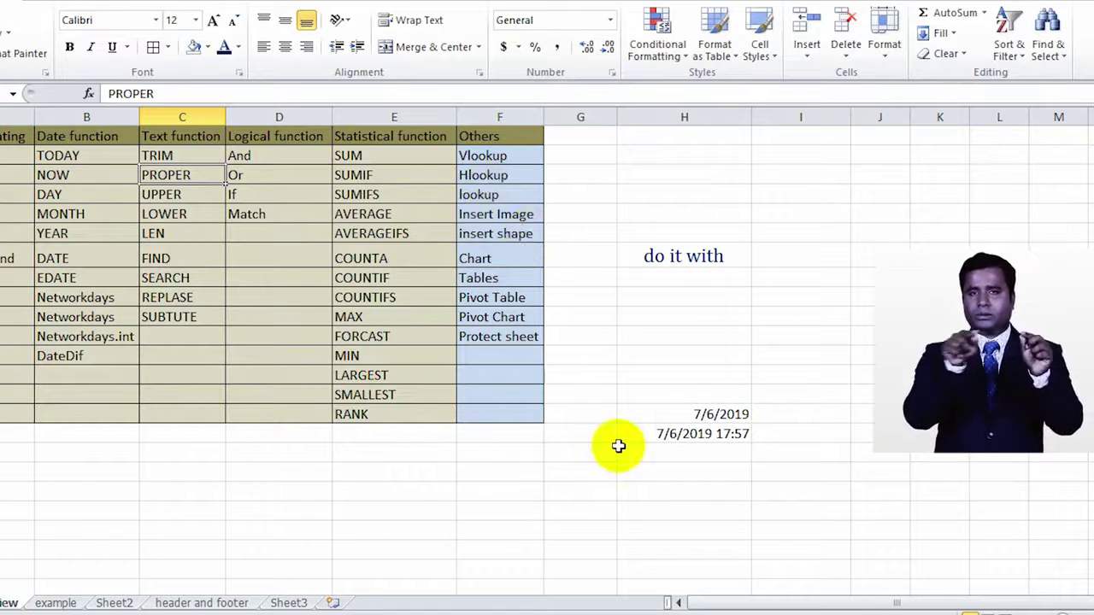
{"action": "left_click", "coordinate": [808, 258]}
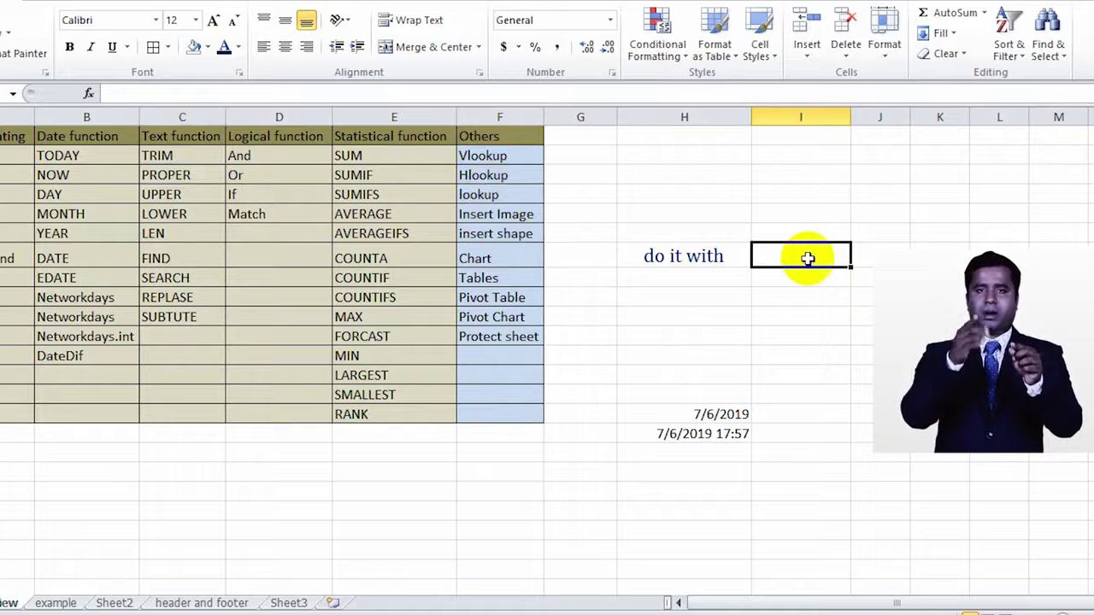
Step: Enter a PROPER formula over F2:F11 in I7 and fill it down to I14
{"action": "type", "text": "=p"}
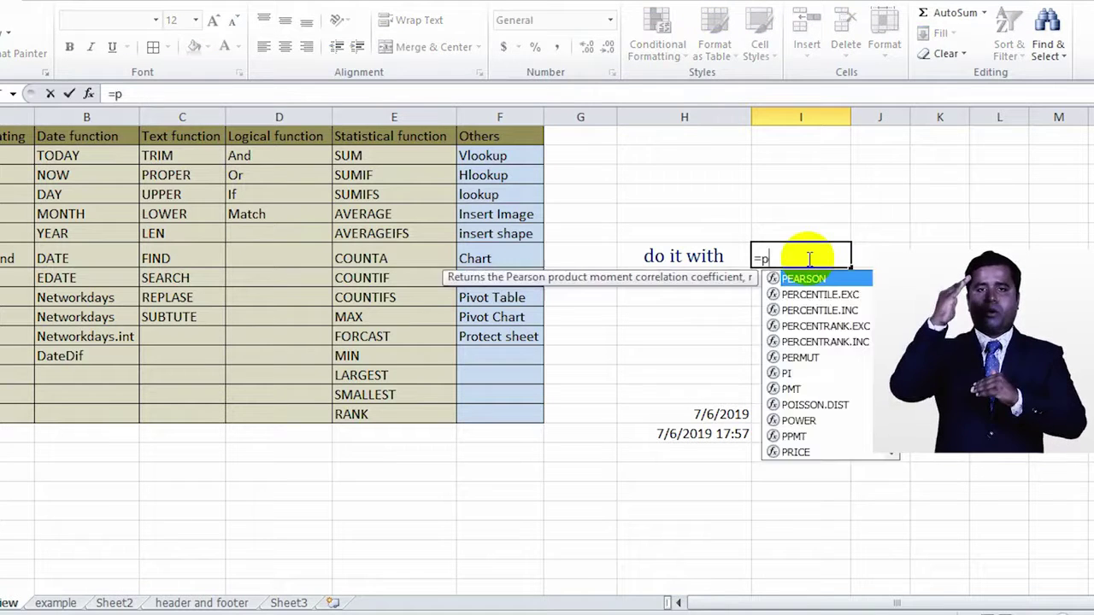
{"action": "type", "text": "rop"}
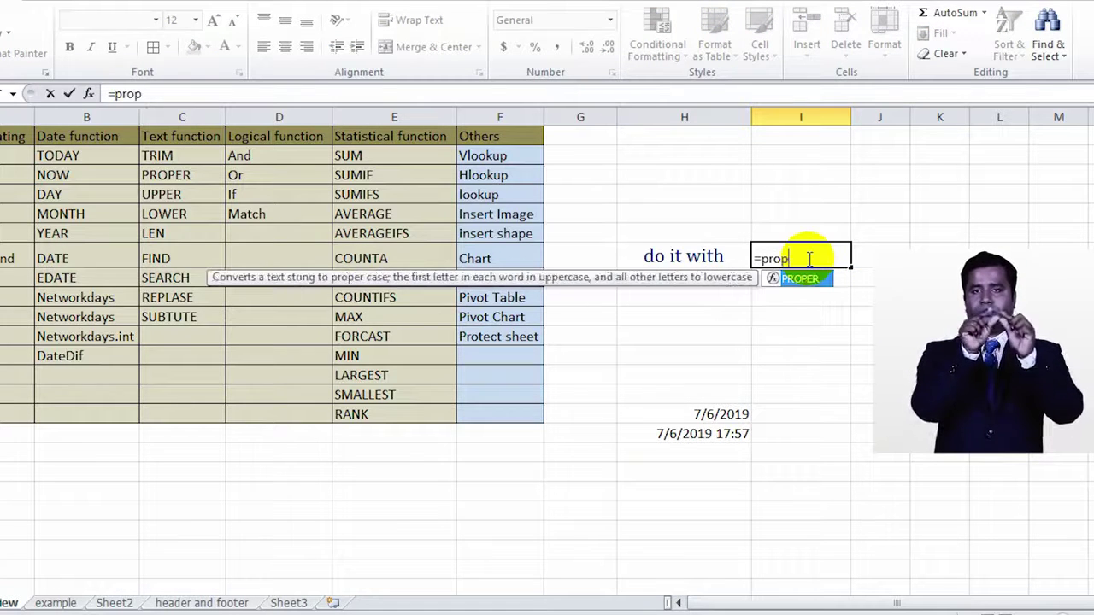
{"action": "type", "text": "er("}
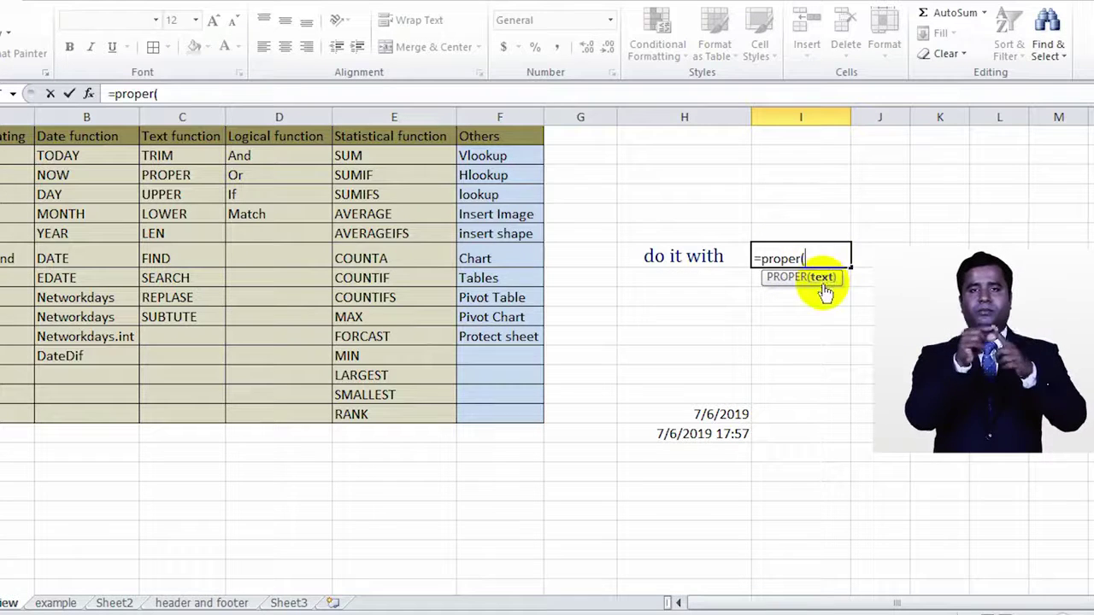
{"action": "left_click", "coordinate": [510, 158]}
{"action": "left_click_drag", "start_coordinate": [509, 160], "coordinate": [511, 334]}
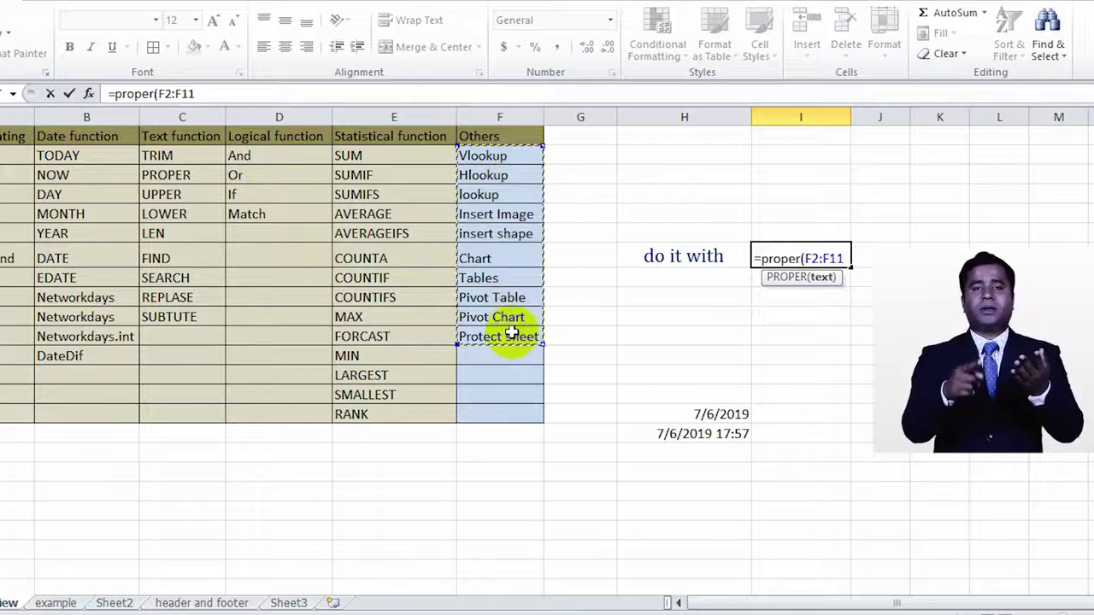
{"action": "key", "text": "Return"}
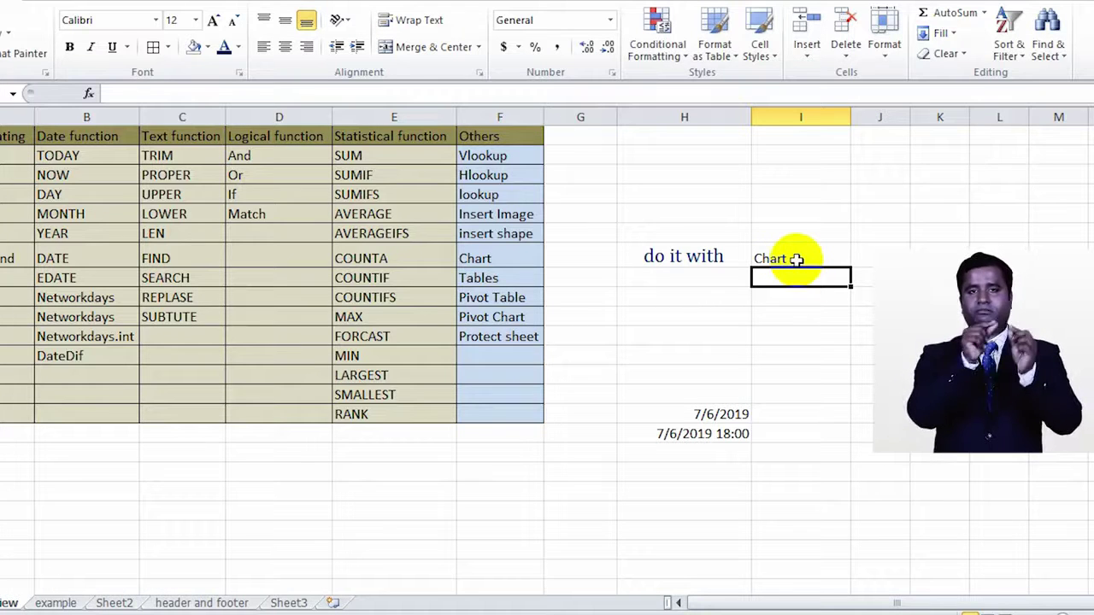
{"action": "left_click", "coordinate": [797, 259]}
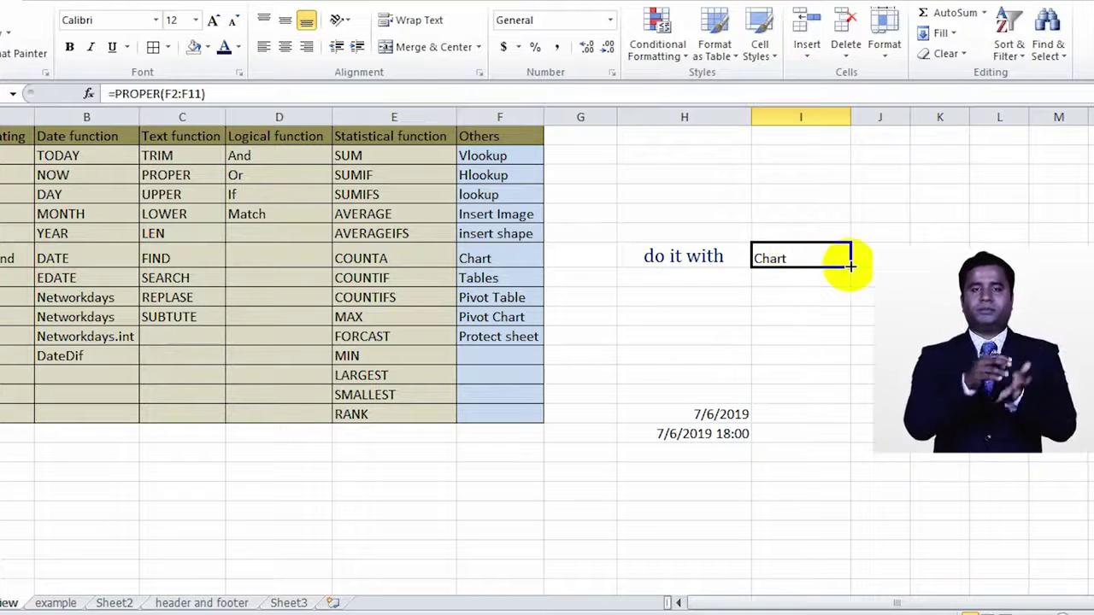
{"action": "left_click_drag", "start_coordinate": [850, 267], "coordinate": [838, 400]}
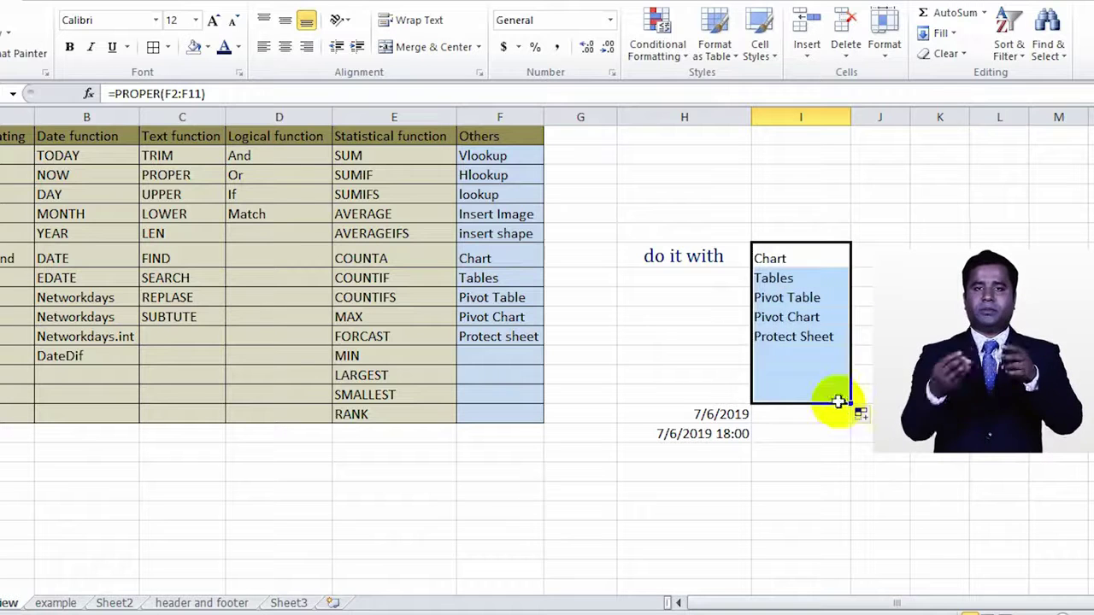
Step: Copy I7 and fill upward, undo the #REF! results, then check Protect Sheet's formula
{"action": "left_click", "coordinate": [843, 248]}
{"action": "key", "text": "ctrl+c"}
{"action": "left_click_drag", "start_coordinate": [850, 255], "coordinate": [848, 171]}
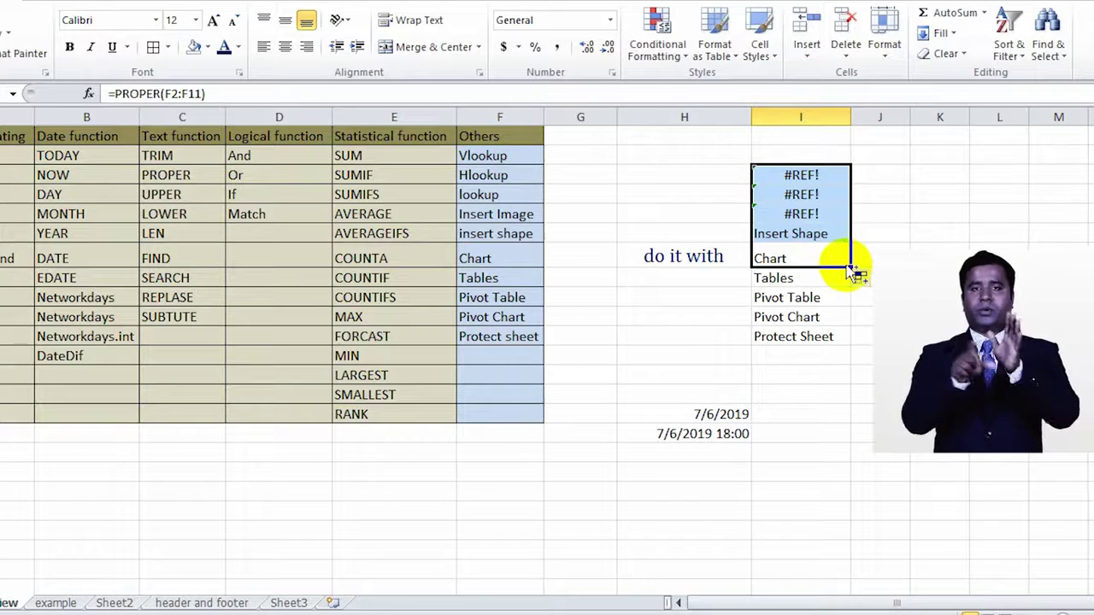
{"action": "key", "text": "ctrl+z"}
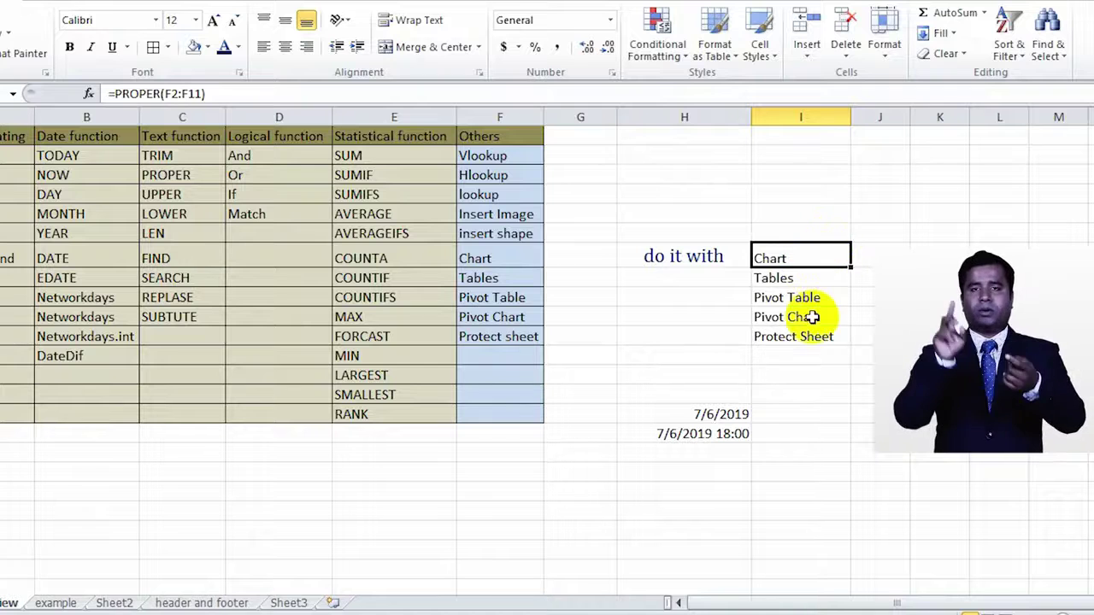
{"action": "left_click", "coordinate": [804, 338]}
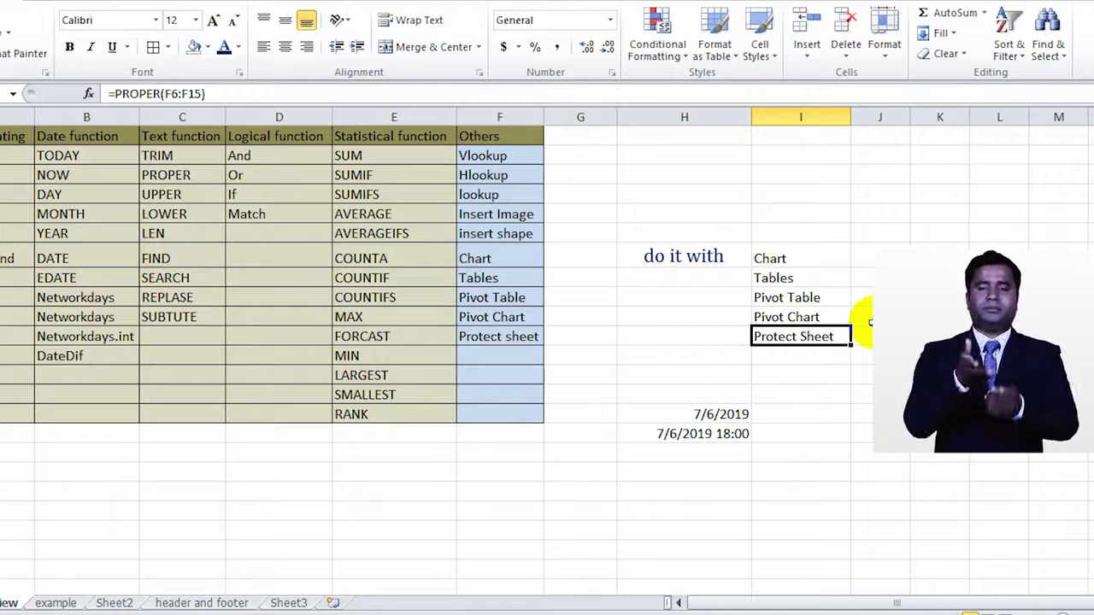
{"action": "left_click", "coordinate": [790, 158]}
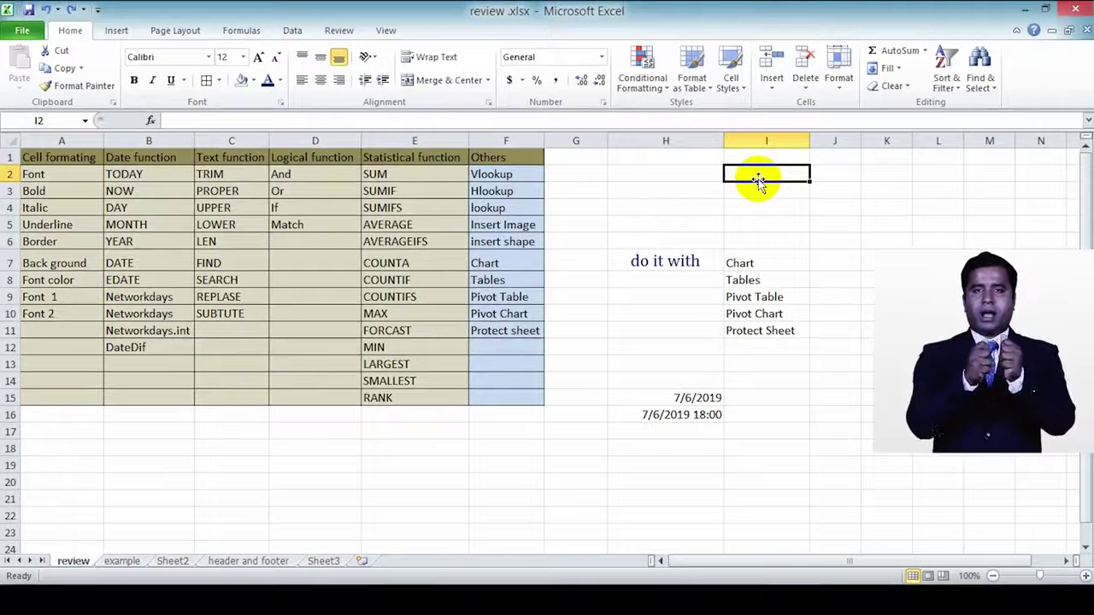
Step: Enter =PROPER(F2) in I2 and fill it down to I6, giving Vlookup through Insert Shape
{"action": "type", "text": "="}
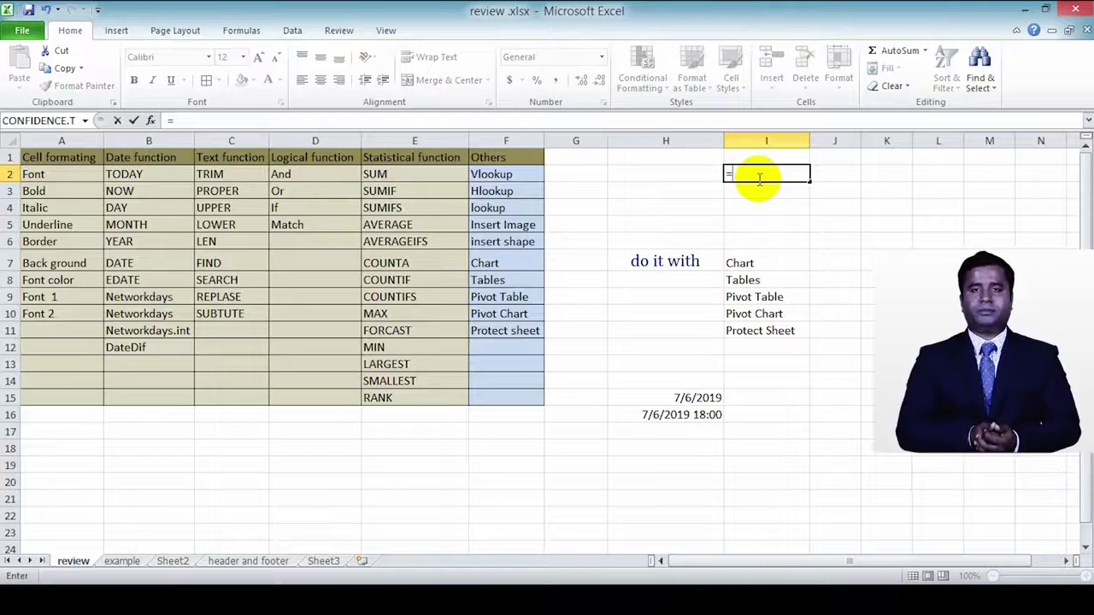
{"action": "type", "text": "prop"}
{"action": "type", "text": "er("}
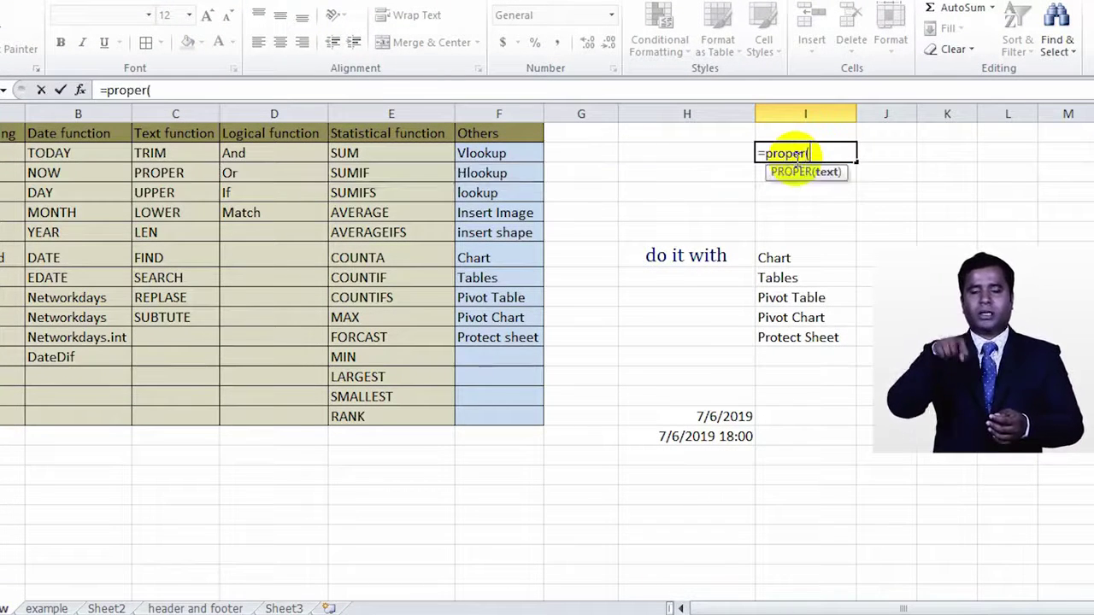
{"action": "left_click", "coordinate": [516, 153]}
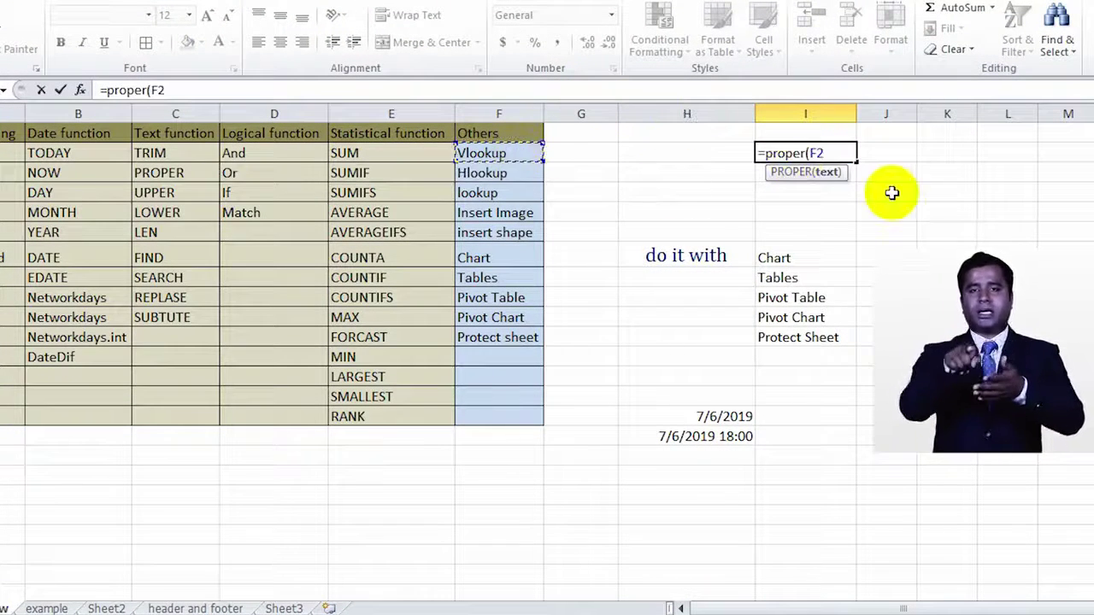
{"action": "type", "text": ")"}
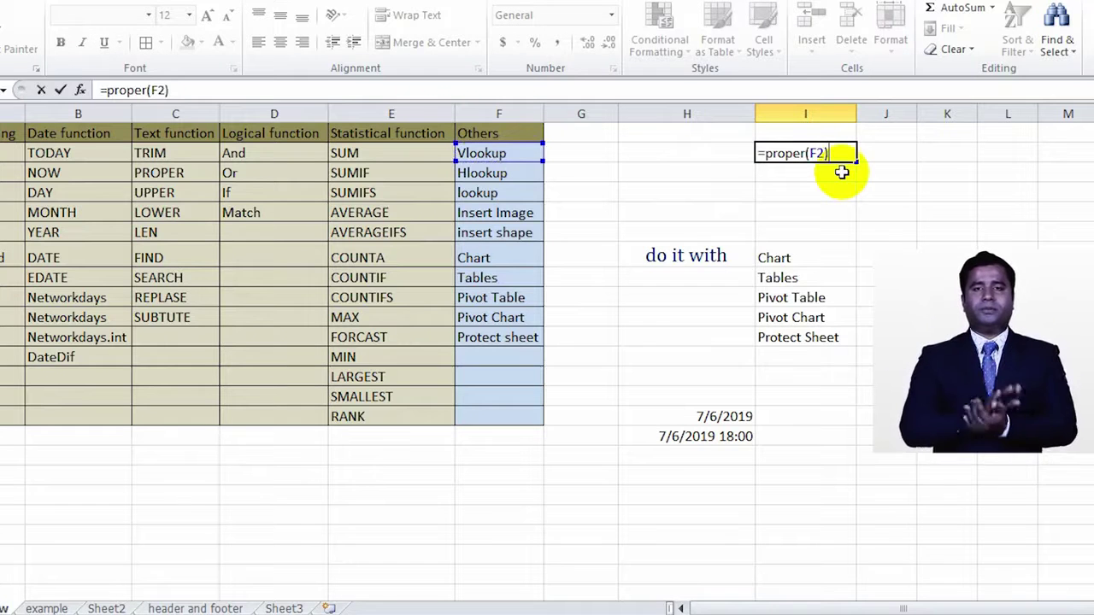
{"action": "key", "text": "Return"}
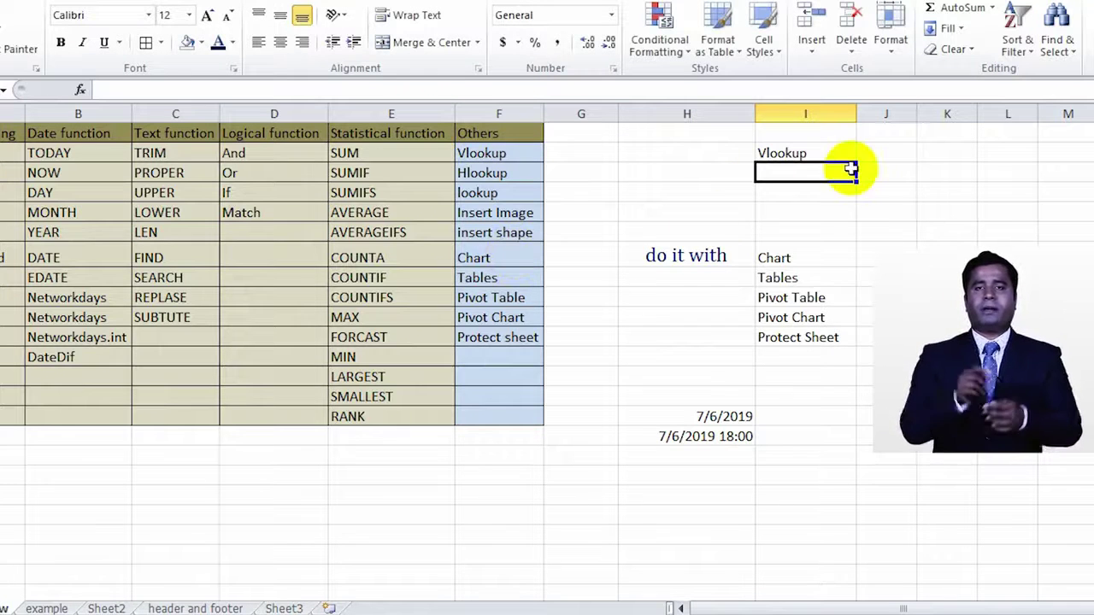
{"action": "left_click", "coordinate": [842, 154]}
{"action": "left_click_drag", "start_coordinate": [855, 163], "coordinate": [847, 241]}
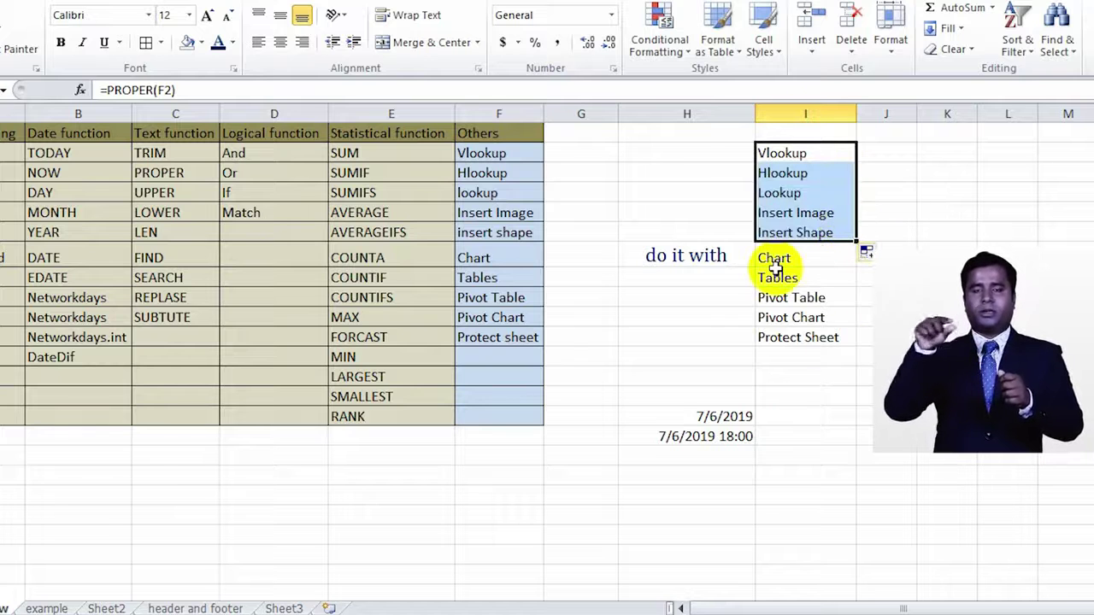
{"action": "left_click_drag", "start_coordinate": [858, 245], "coordinate": [860, 350]}
{"action": "left_click", "coordinate": [852, 240]}
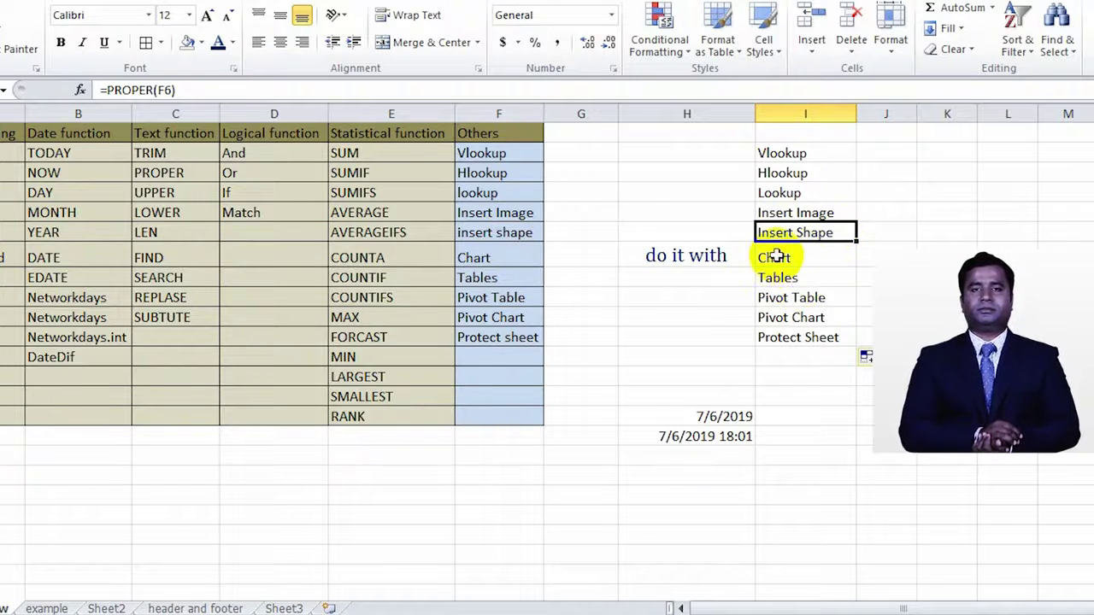
{"action": "left_click", "coordinate": [158, 213]}
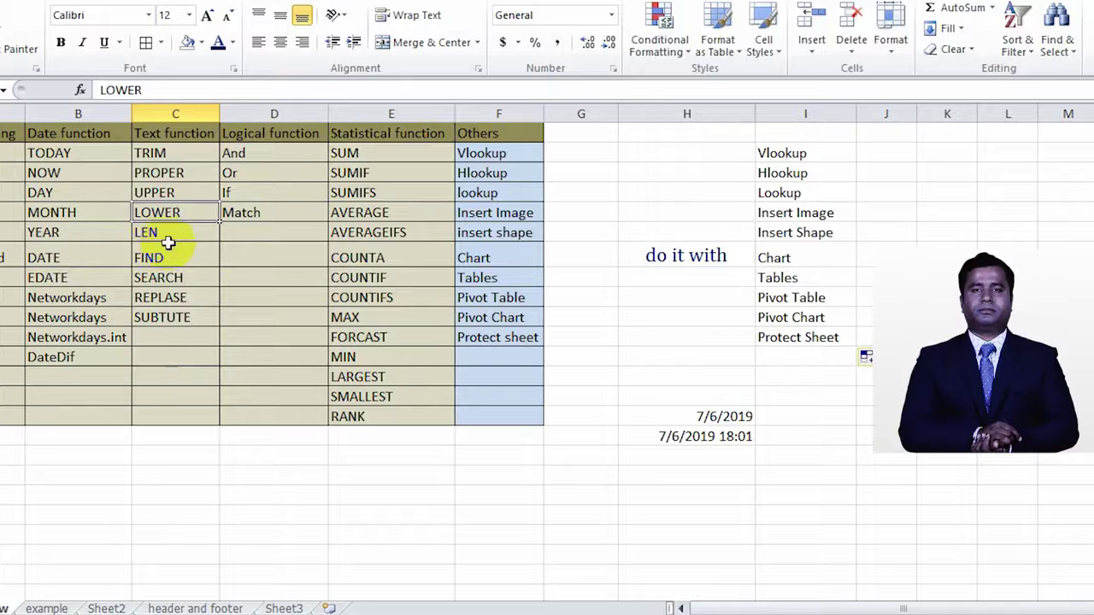
{"action": "left_click", "coordinate": [169, 235]}
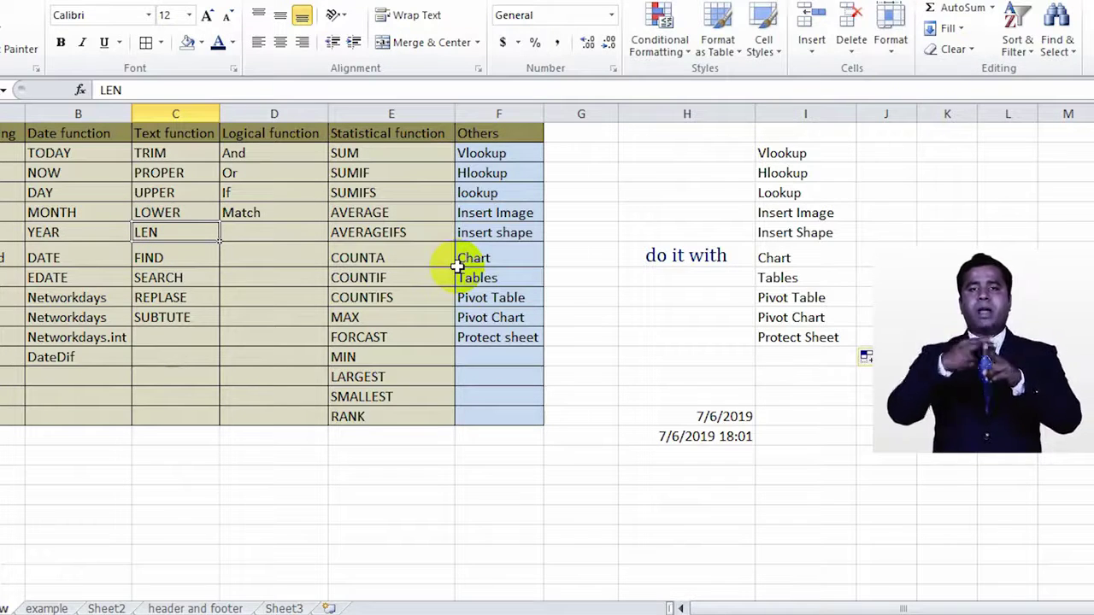
{"action": "left_click", "coordinate": [181, 261]}
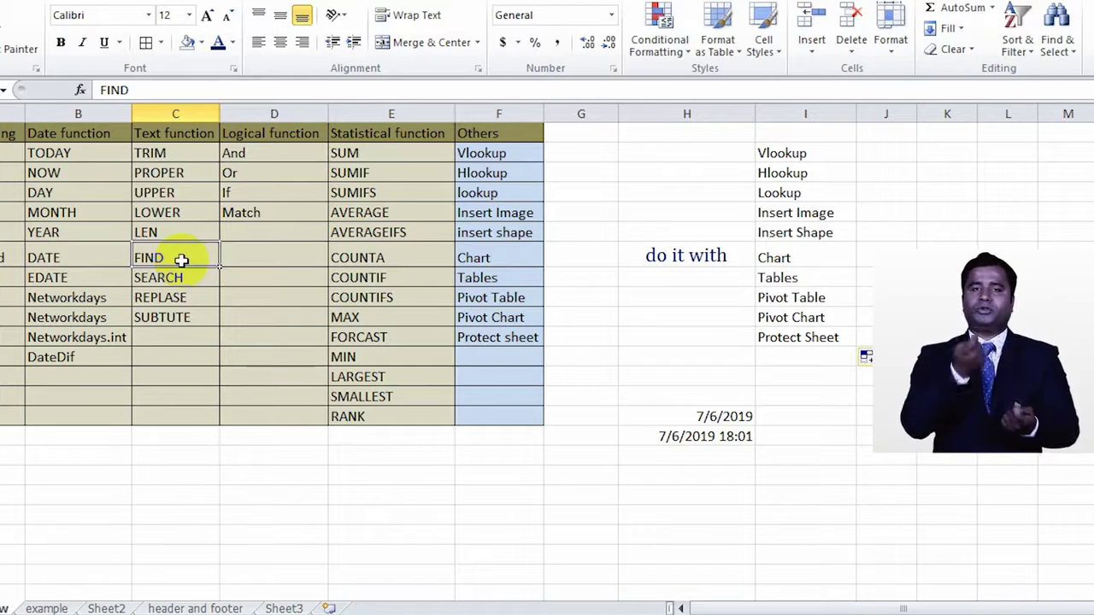
{"action": "left_click", "coordinate": [931, 247]}
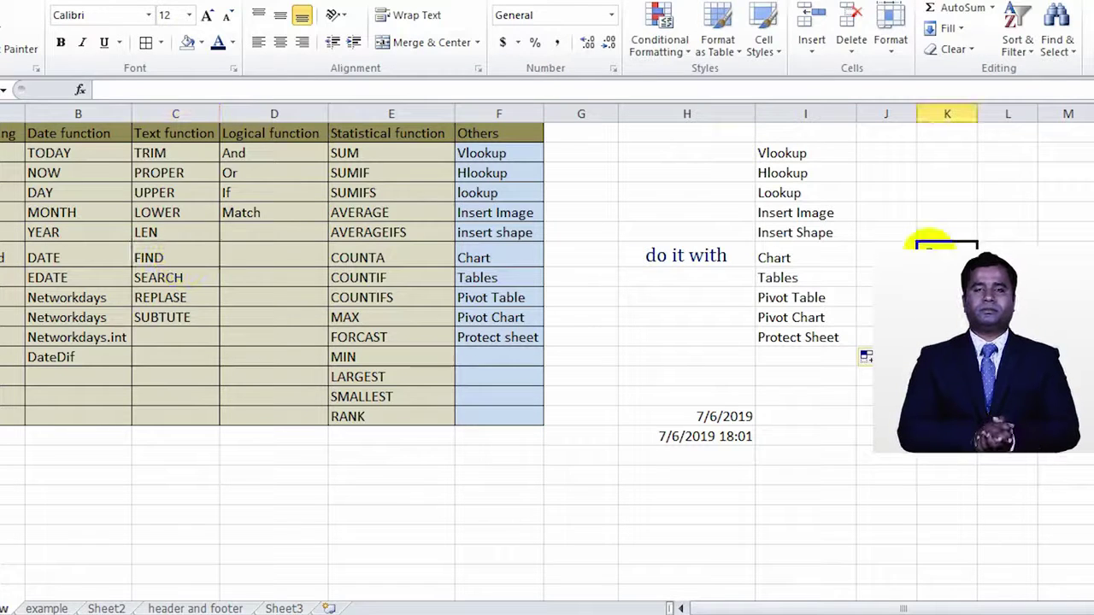
Step: Enter =FIND("m",I5) in column K to locate m in Insert Image, then review it
{"action": "type", "text": "=fi"}
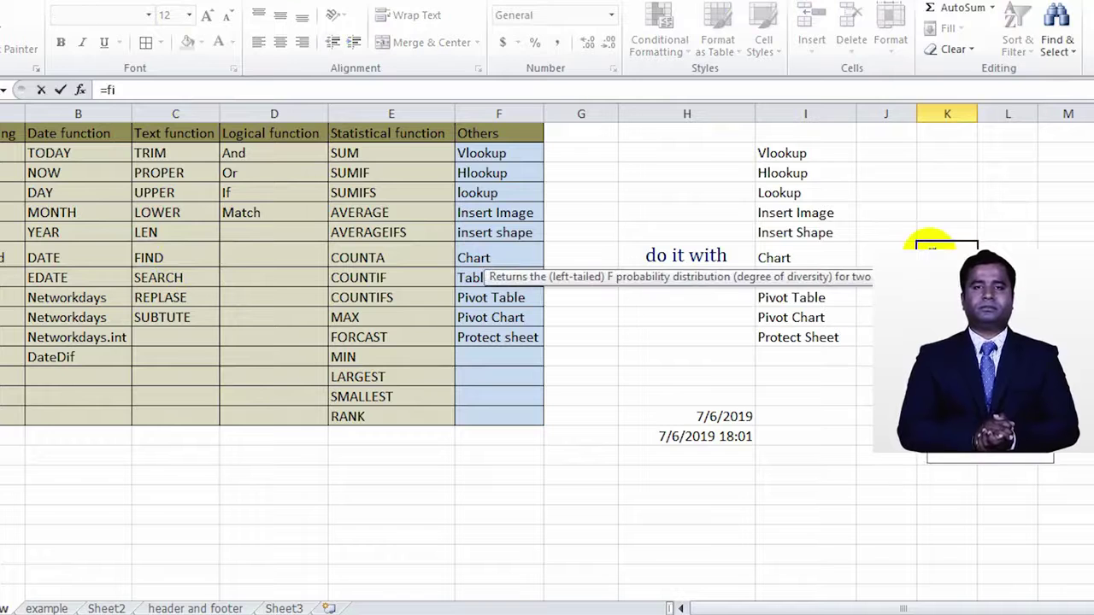
{"action": "type", "text": "nd"}
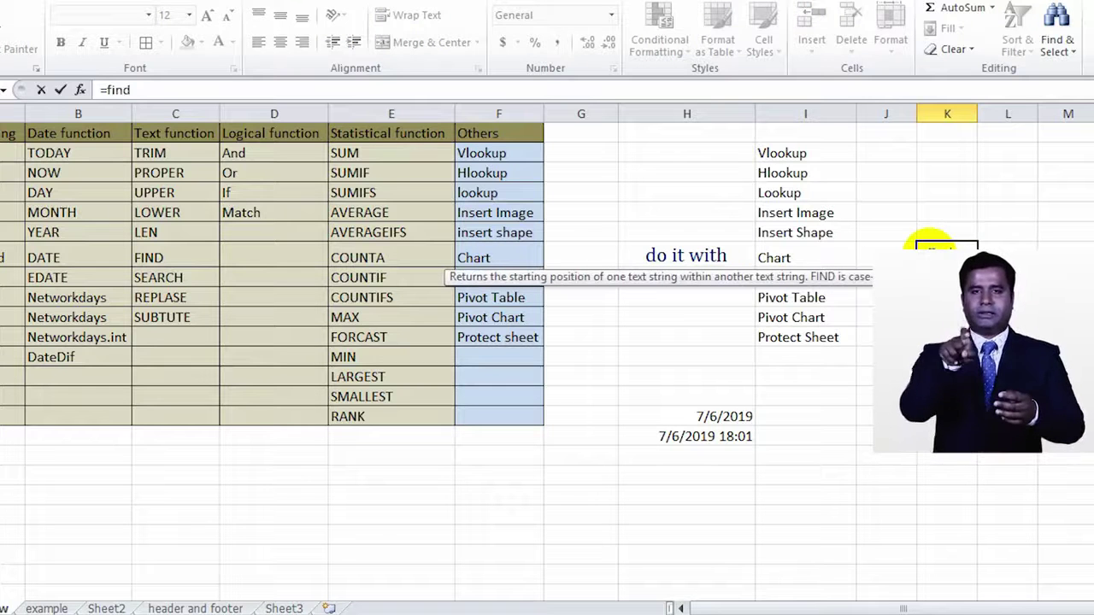
{"action": "type", "text": "("}
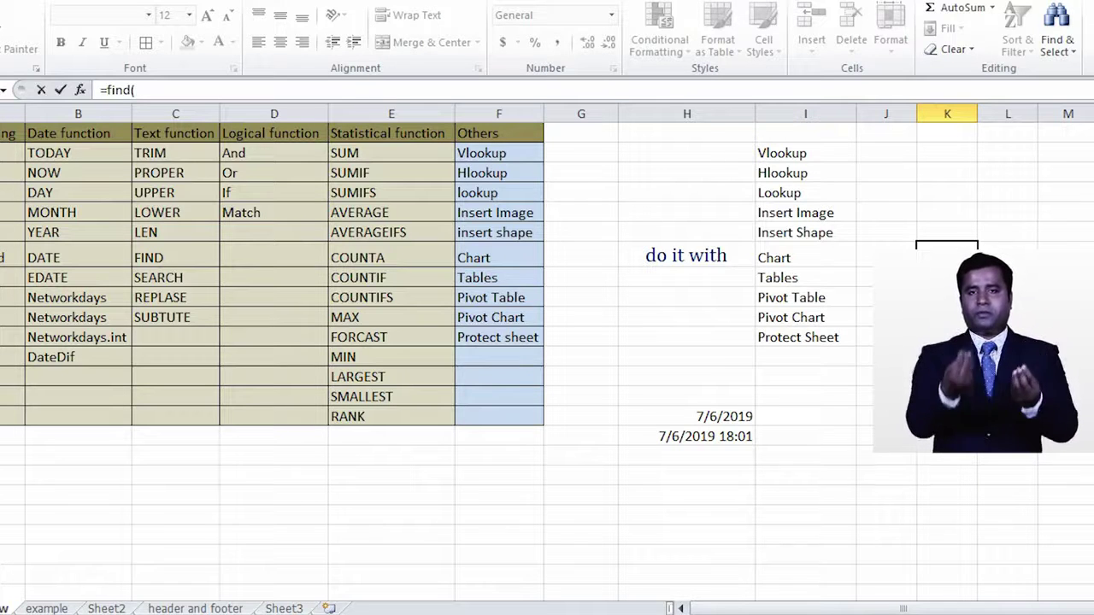
{"action": "type", "text": "\"m"}
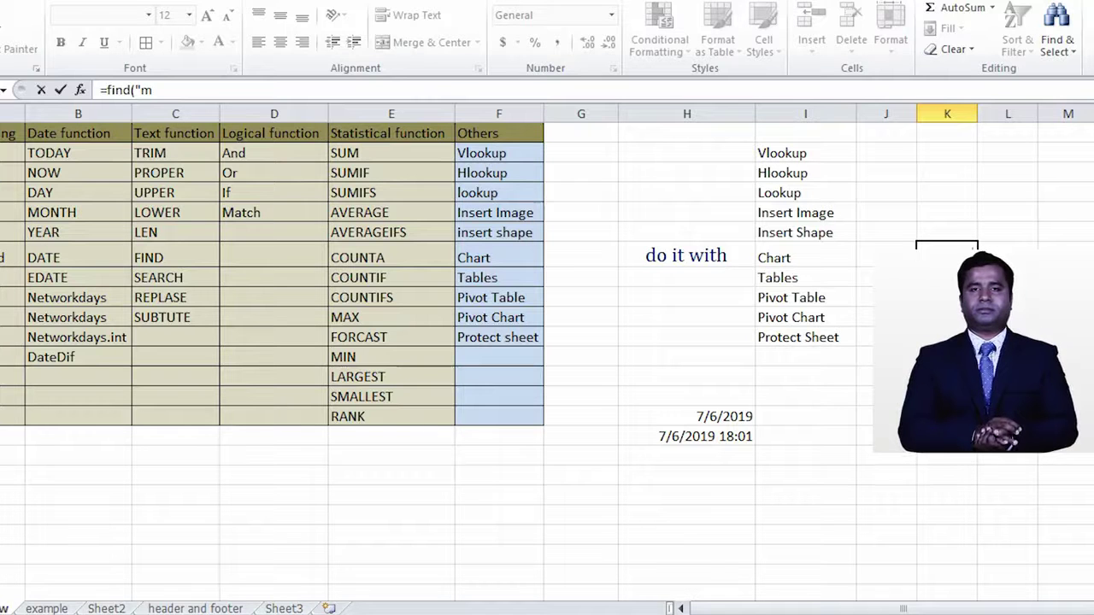
{"action": "type", "text": "\","}
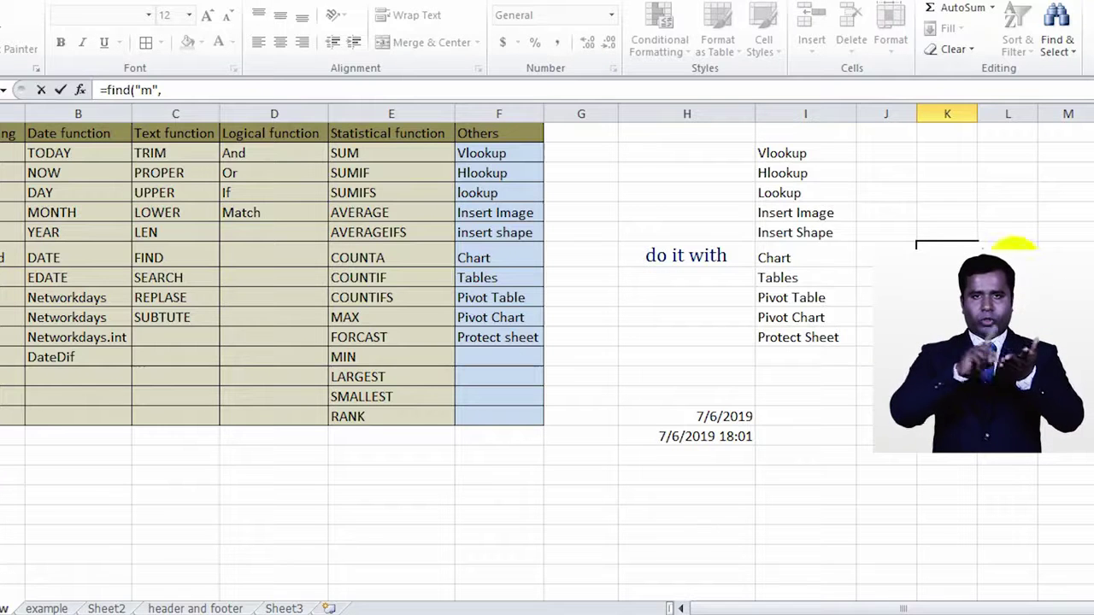
{"action": "left_click", "coordinate": [803, 213]}
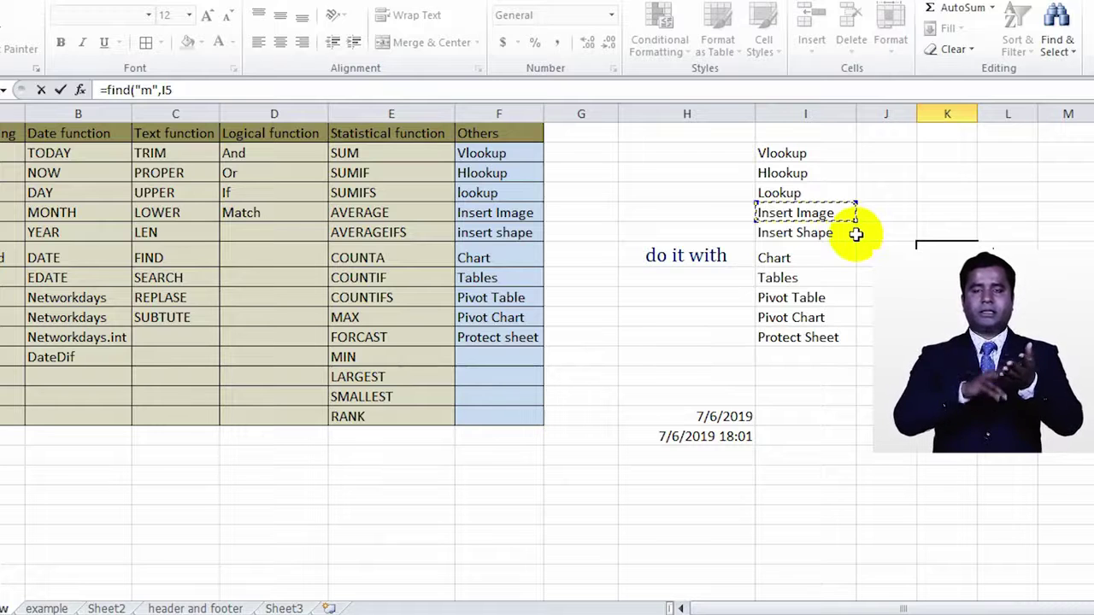
{"action": "key", "text": "Return"}
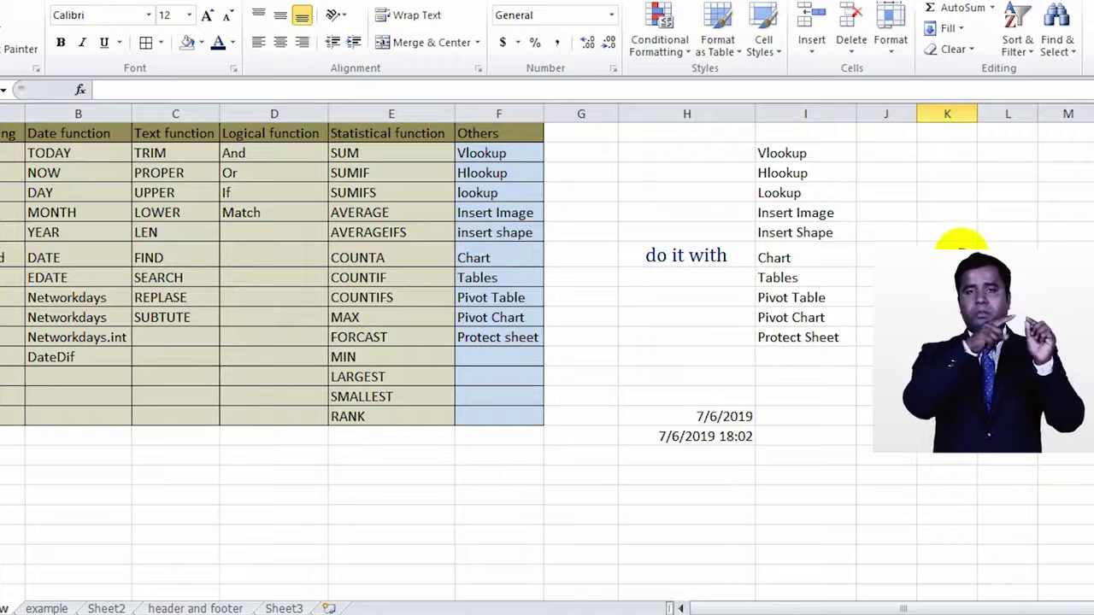
{"action": "left_click", "coordinate": [961, 248]}
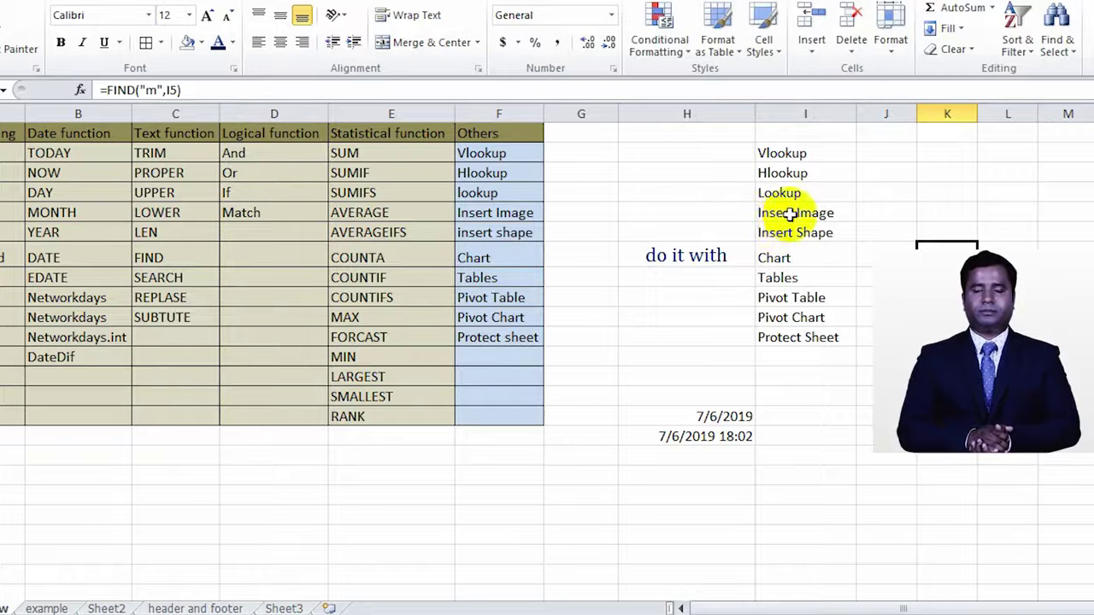
{"action": "left_click", "coordinate": [179, 282]}
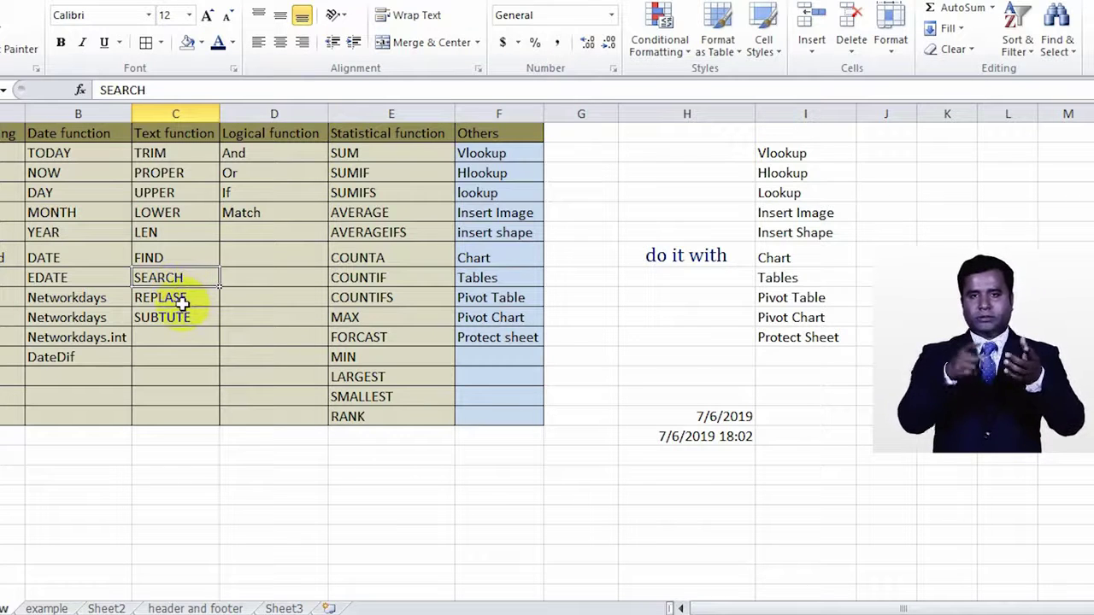
{"action": "left_click", "coordinate": [182, 301]}
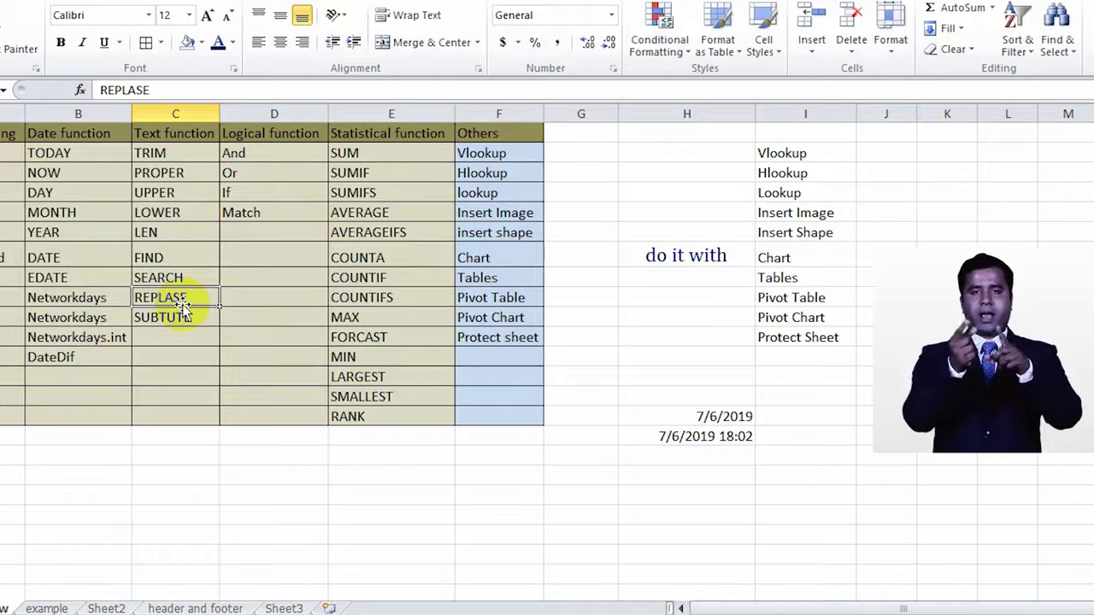
{"action": "left_click", "coordinate": [189, 319]}
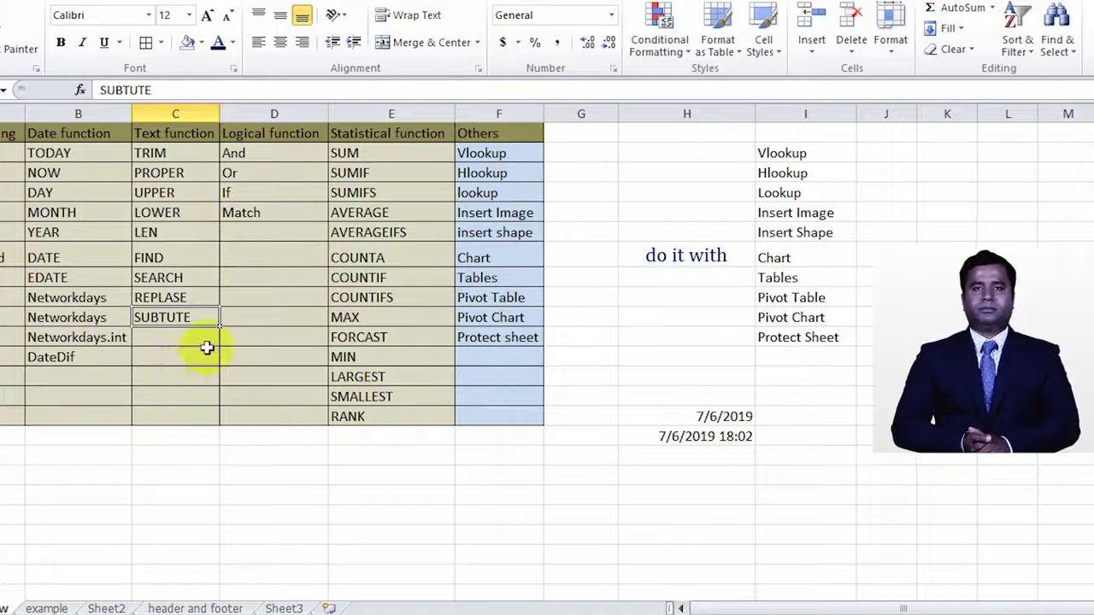
{"action": "left_click", "coordinate": [302, 148]}
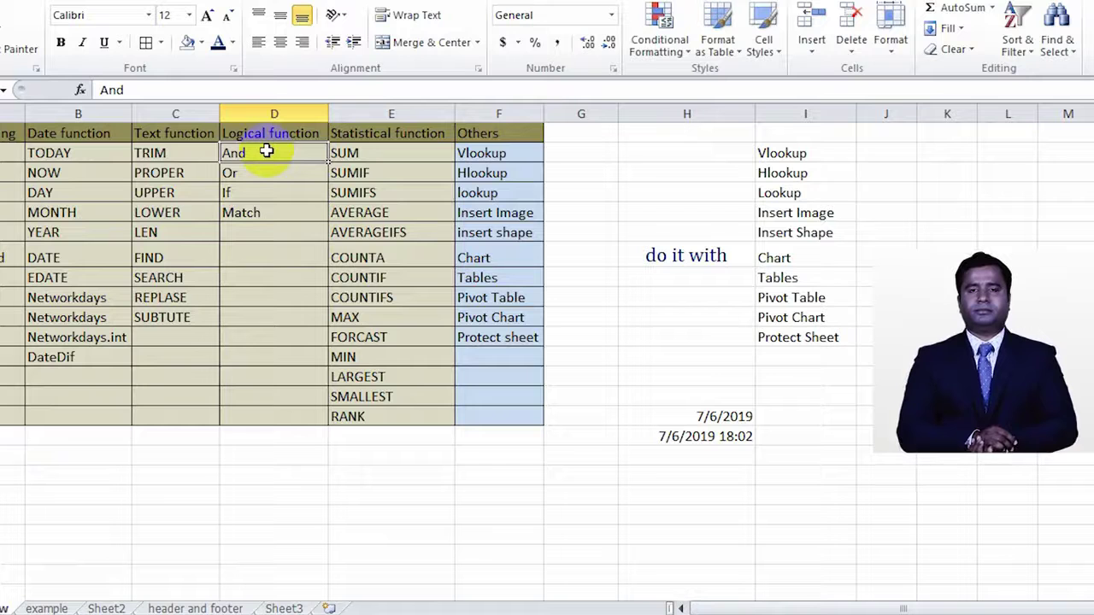
Step: Type 100, >=0 and <=100 across H18:J18, then reselect H18
{"action": "type", "text": "100"}
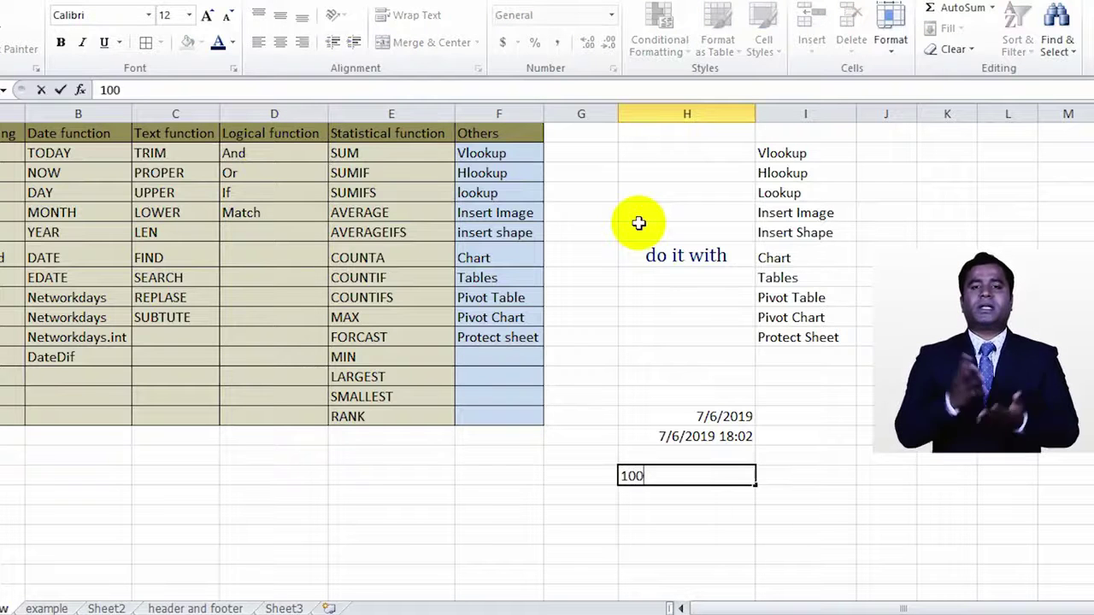
{"action": "key", "text": "Tab"}
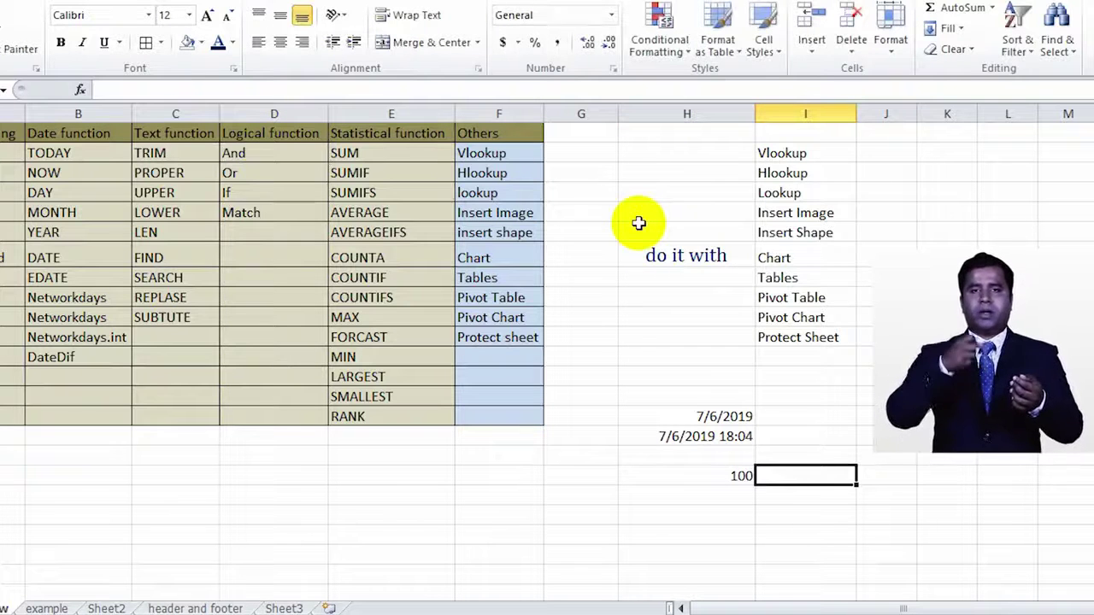
{"action": "type", "text": ">"}
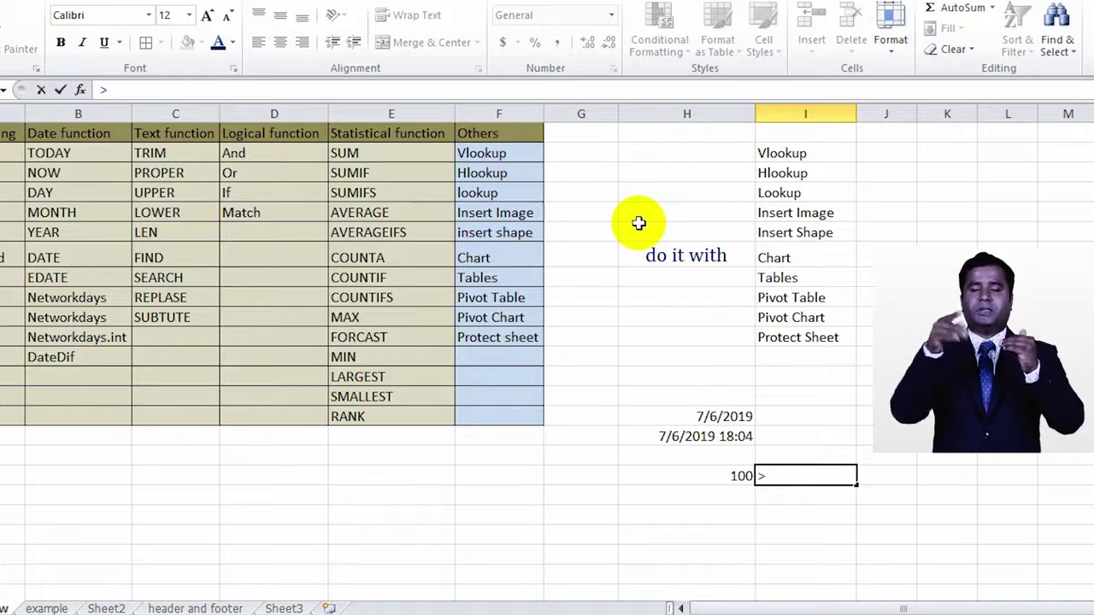
{"action": "type", "text": "=0"}
{"action": "key", "text": "Tab"}
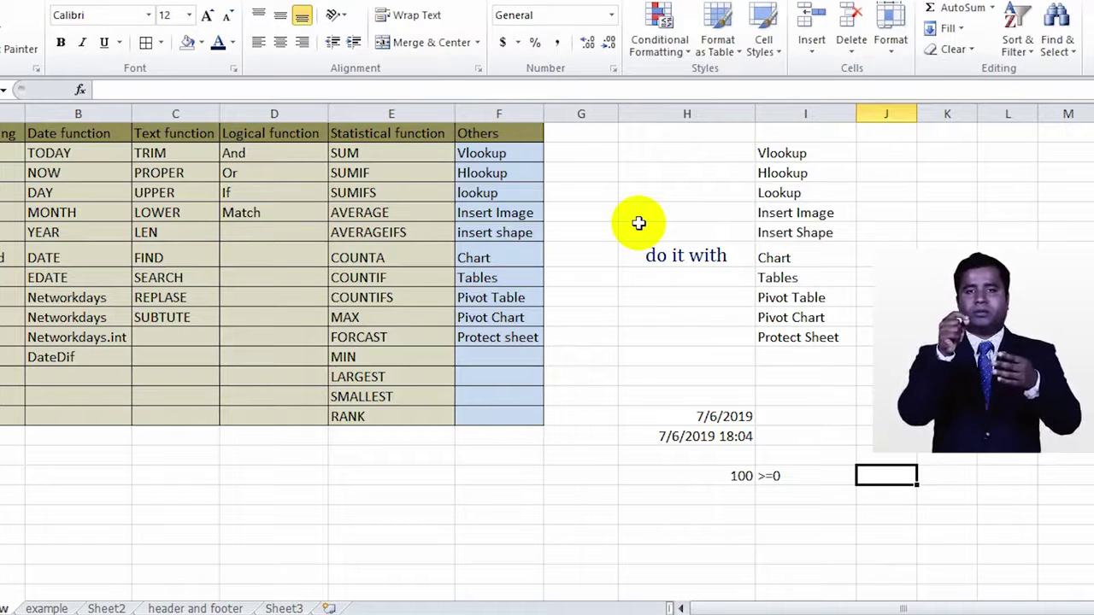
{"action": "type", "text": "<"}
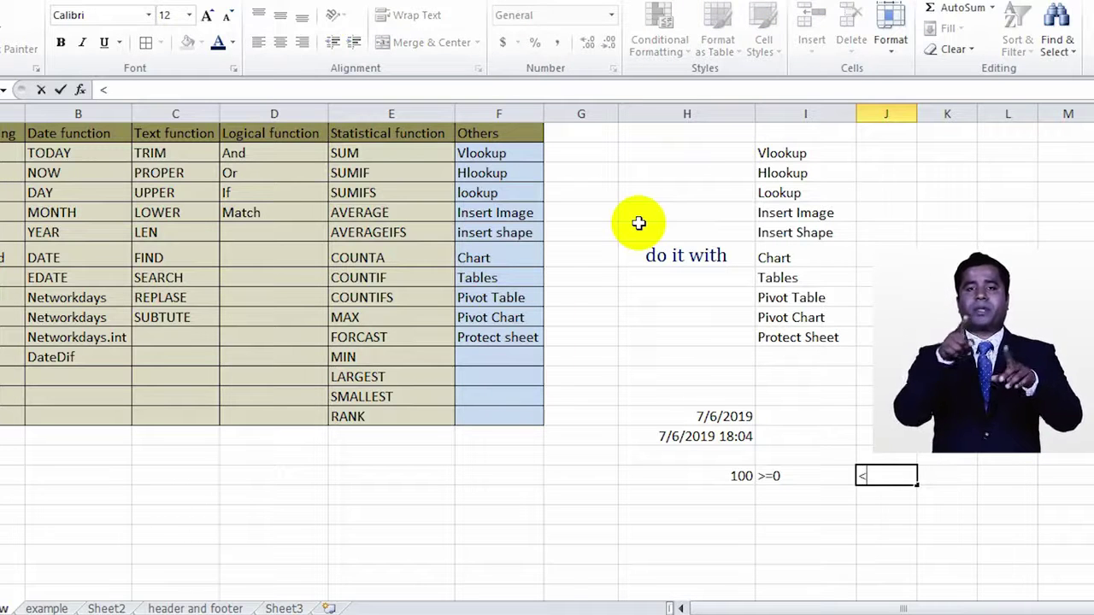
{"action": "type", "text": "=100"}
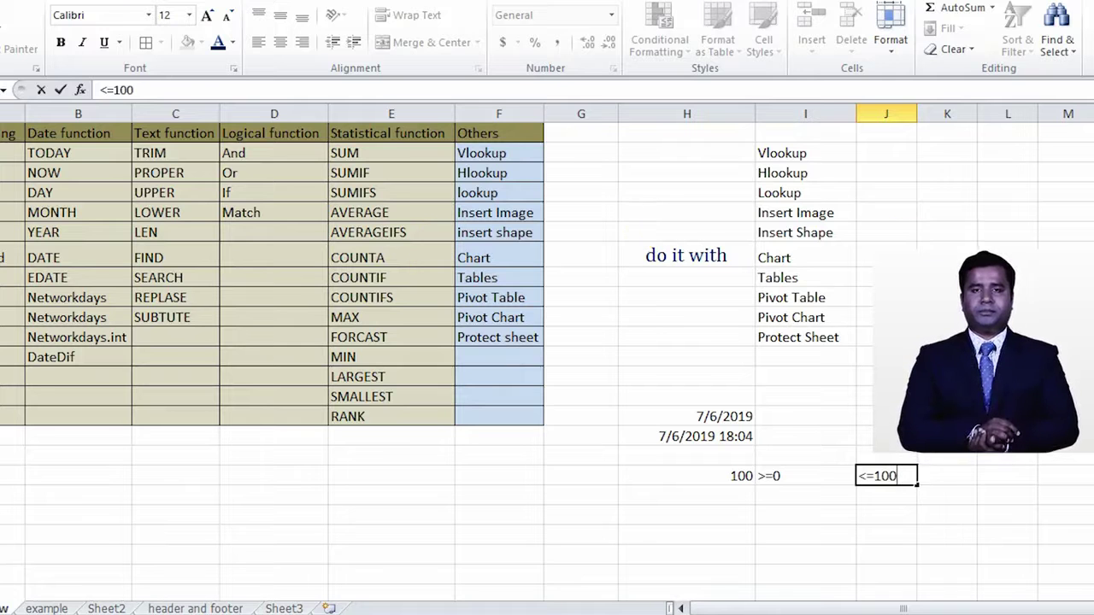
{"action": "left_click", "coordinate": [781, 504]}
{"action": "left_click", "coordinate": [740, 476]}
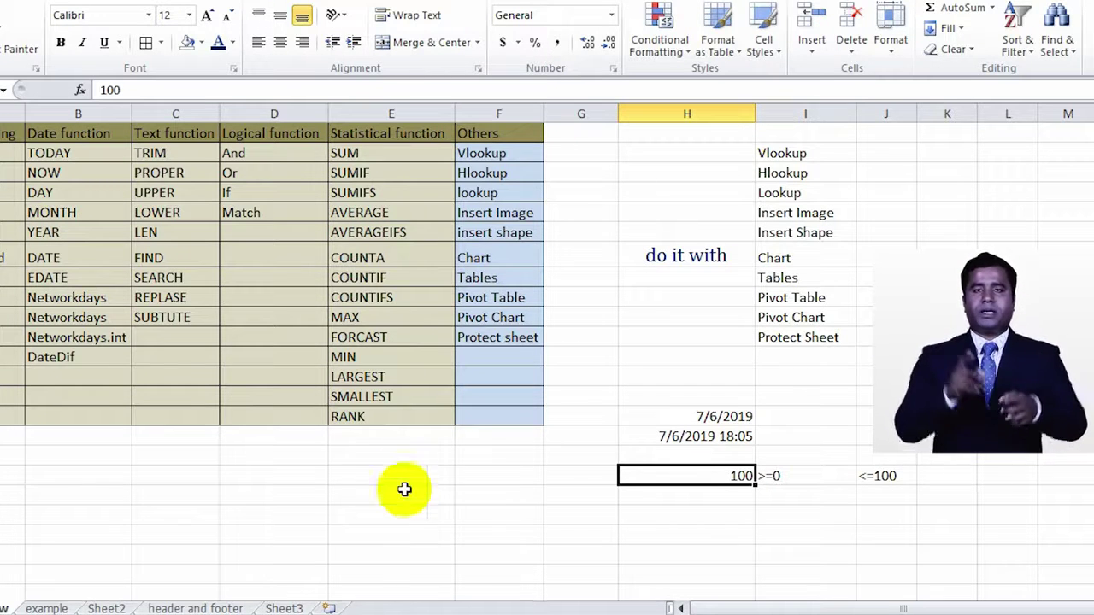
{"action": "left_click", "coordinate": [268, 189]}
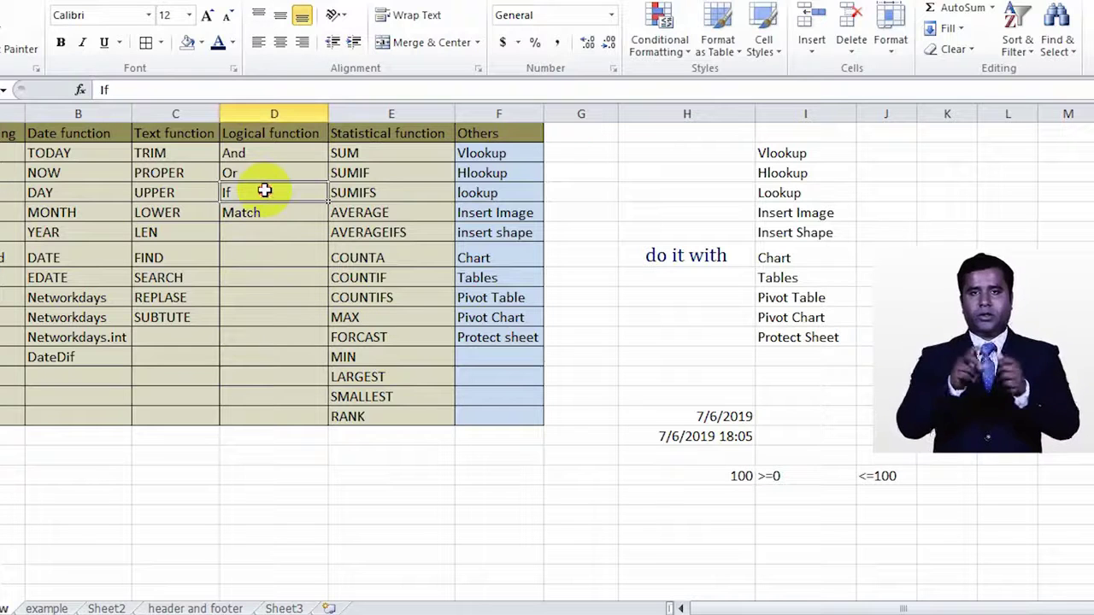
{"action": "left_click", "coordinate": [267, 173]}
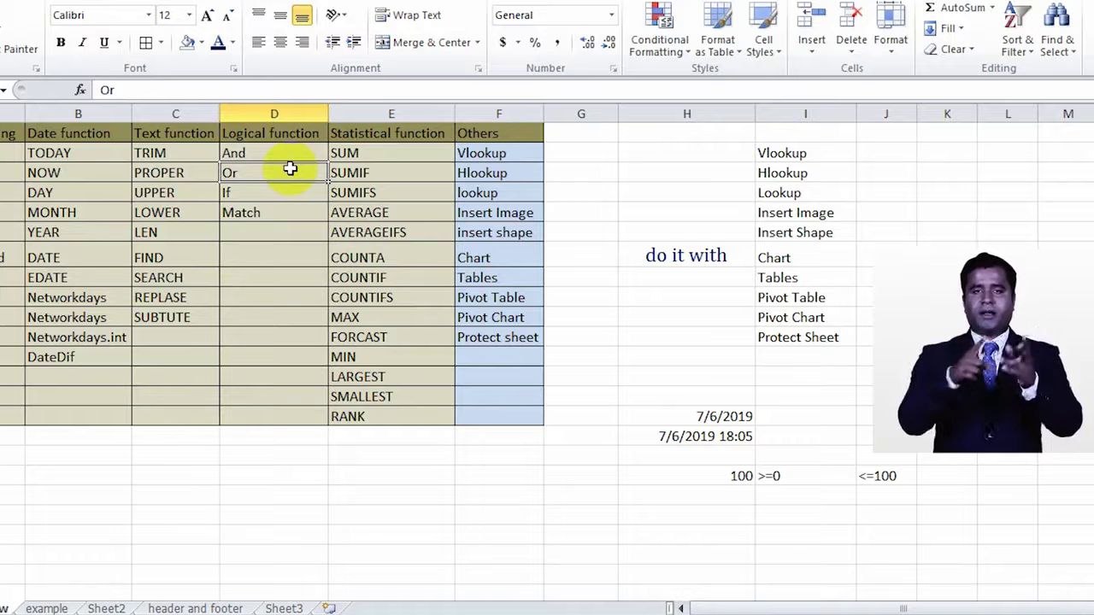
{"action": "left_click", "coordinate": [268, 196]}
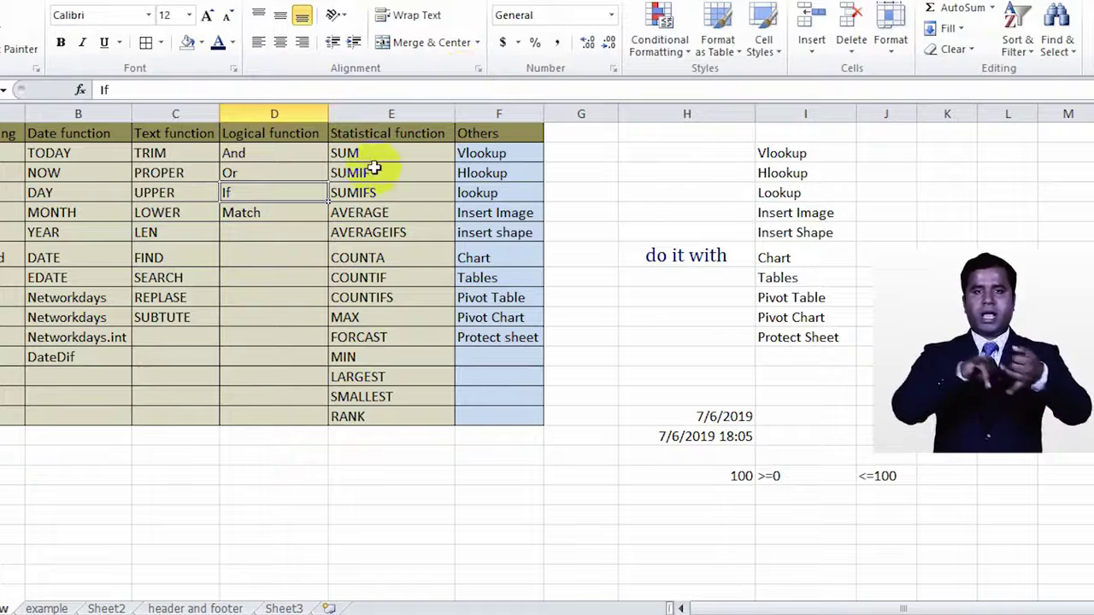
Step: Enter 60, 70 and 70 in E18:G18
{"action": "left_click", "coordinate": [334, 480]}
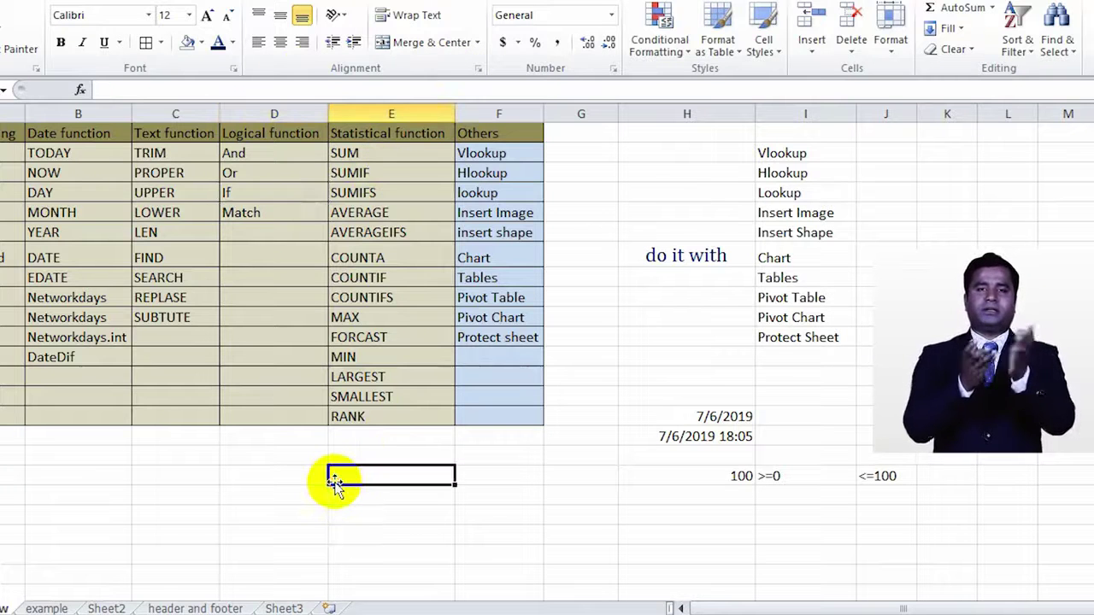
{"action": "type", "text": "60"}
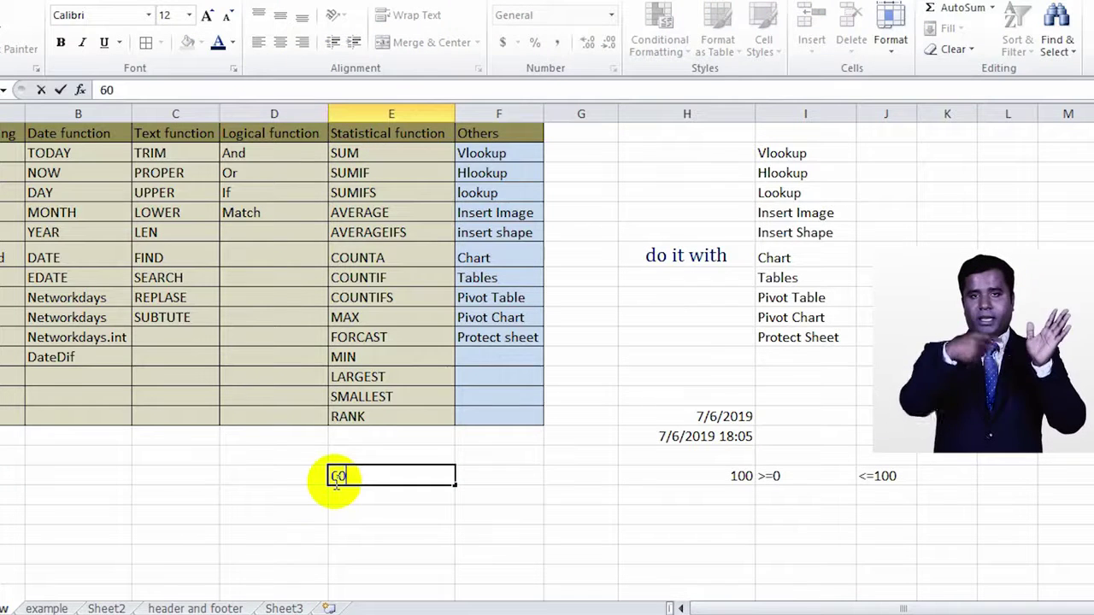
{"action": "key", "text": "Tab"}
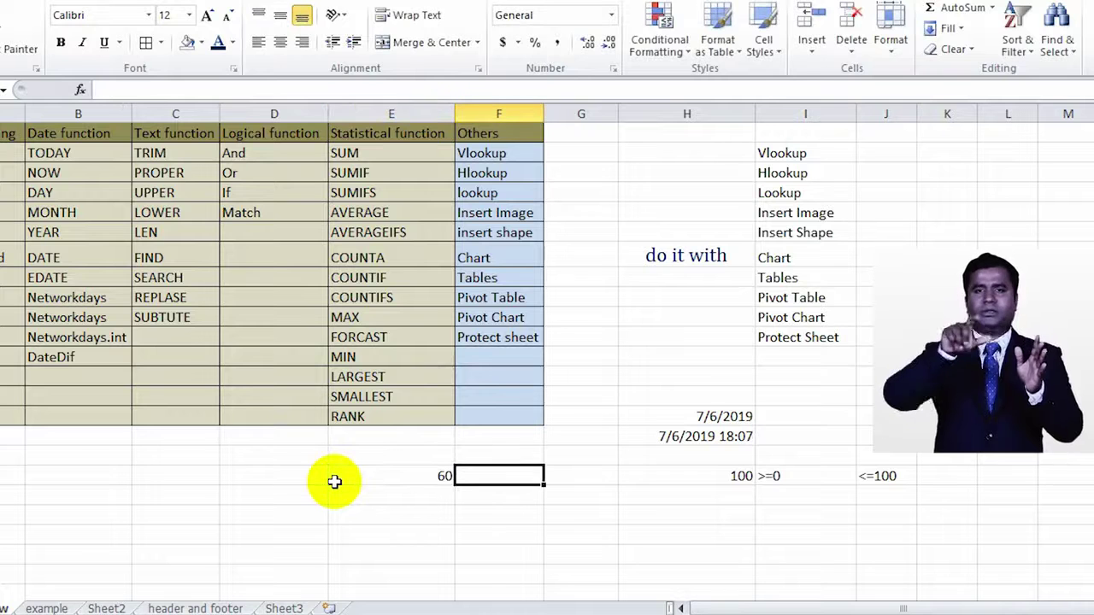
{"action": "type", "text": "70"}
{"action": "key", "text": "Tab"}
{"action": "type", "text": "70"}
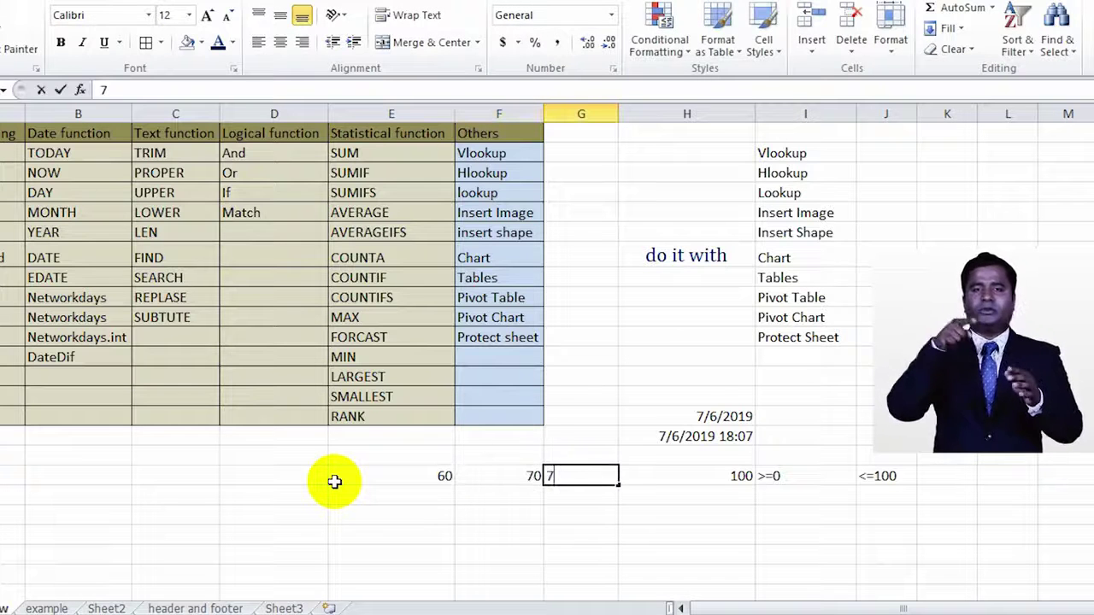
{"action": "key", "text": "Tab"}
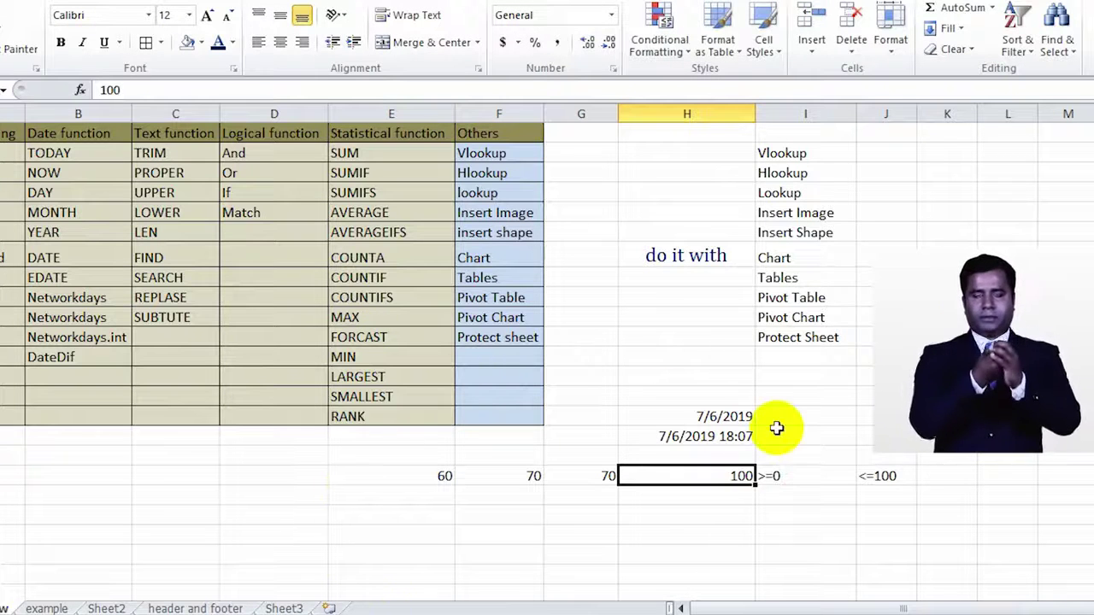
Step: Put =SUM(E18:H18) in D18 to total the row as 300
{"action": "left_click", "coordinate": [227, 476]}
{"action": "type", "text": "sum"}
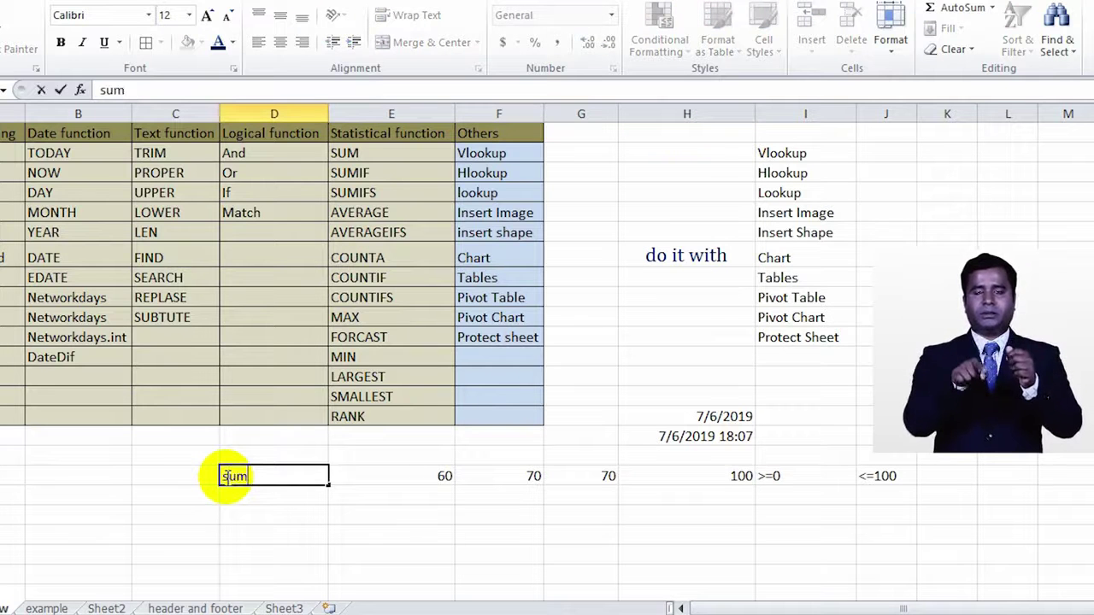
{"action": "key", "text": "BackSpace"}
{"action": "key", "text": "BackSpace"}
{"action": "key", "text": "BackSpace"}
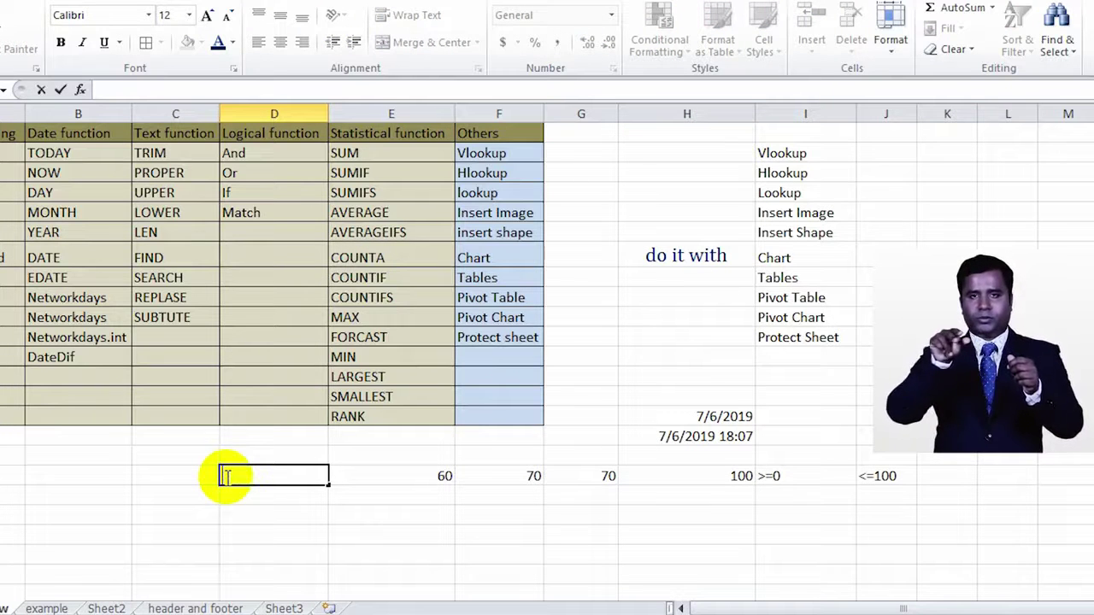
{"action": "type", "text": "=sum"}
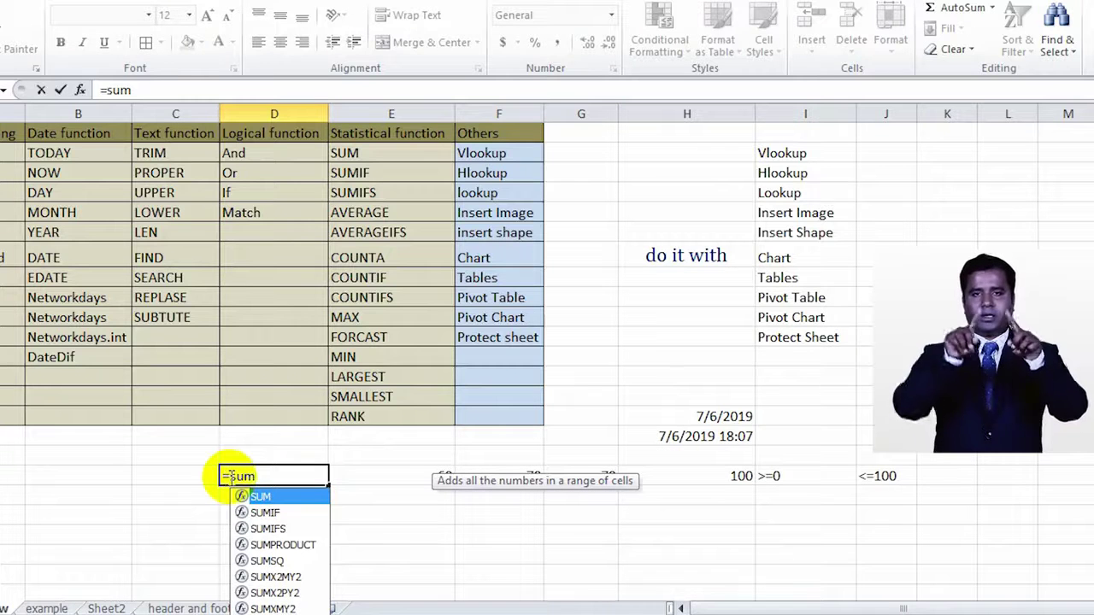
{"action": "type", "text": "("}
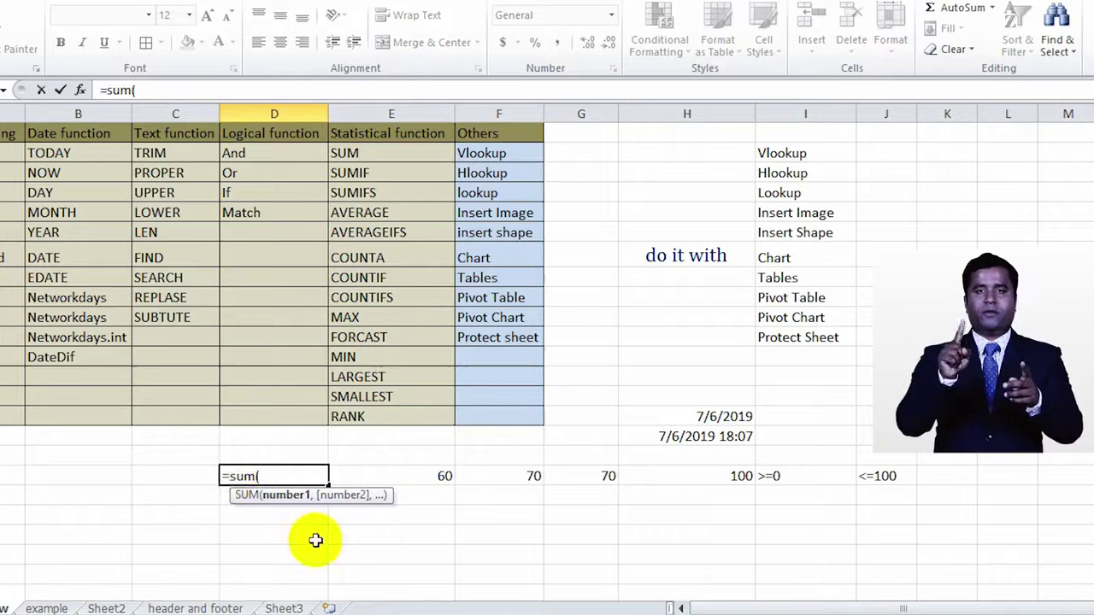
{"action": "left_click_drag", "start_coordinate": [464, 473], "coordinate": [681, 471]}
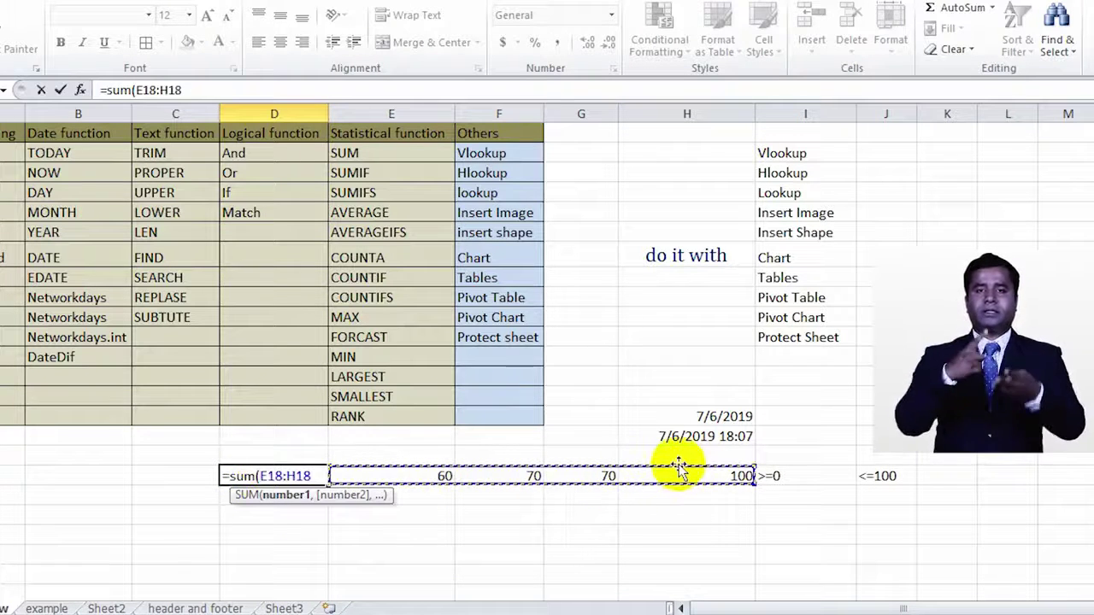
{"action": "key", "text": "Return"}
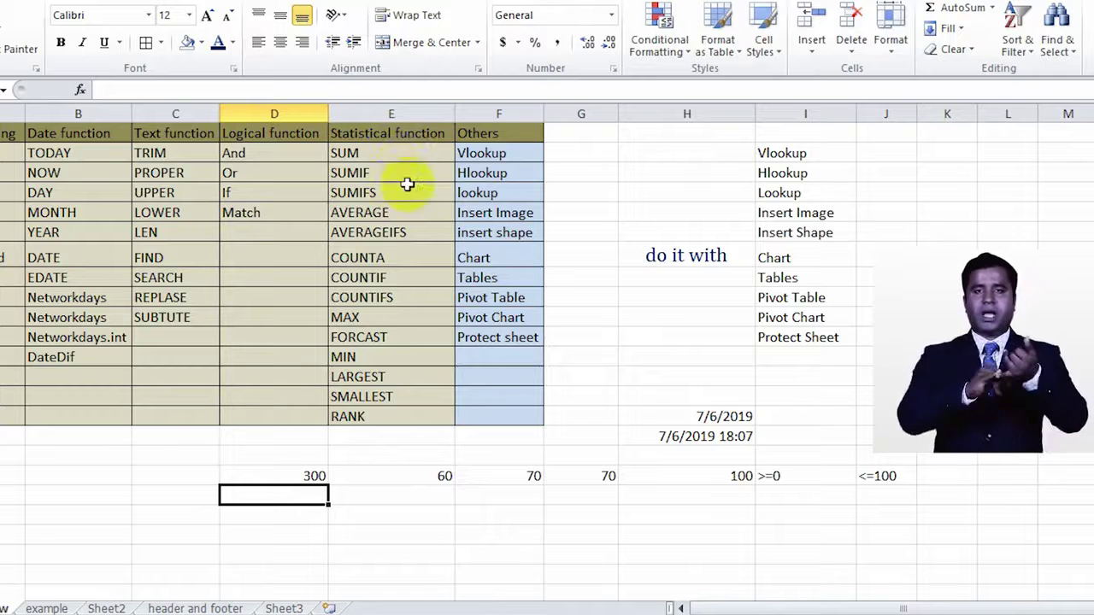
{"action": "left_click", "coordinate": [411, 177]}
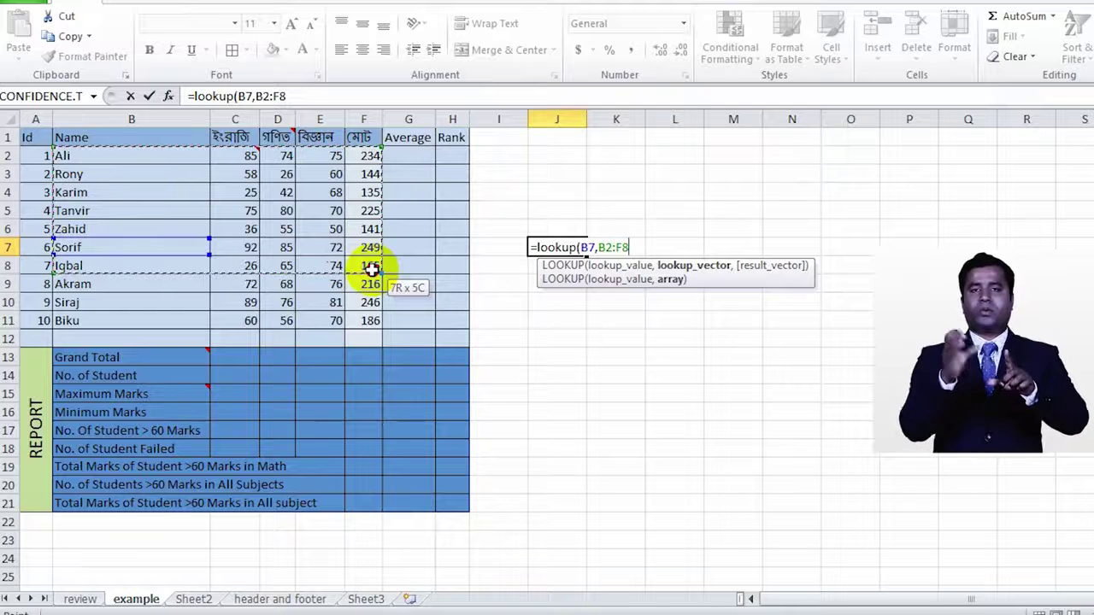
Step: Complete the J7 LOOKUP of B7 over the marks table B2:F9, returning 135
{"action": "mouse_move", "coordinate": [373, 266]}
{"action": "left_mouse_down"}
{"action": "mouse_move", "coordinate": [291, 271]}
{"action": "mouse_move", "coordinate": [289, 250]}
{"action": "mouse_move", "coordinate": [376, 278]}
{"action": "left_mouse_up"}
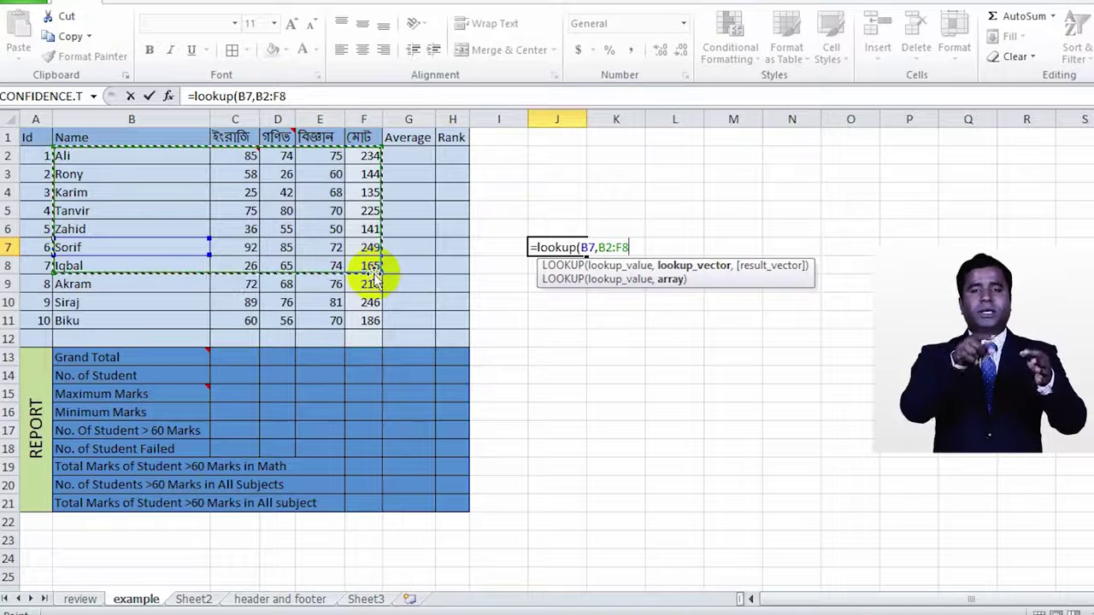
{"action": "key", "text": "Return"}
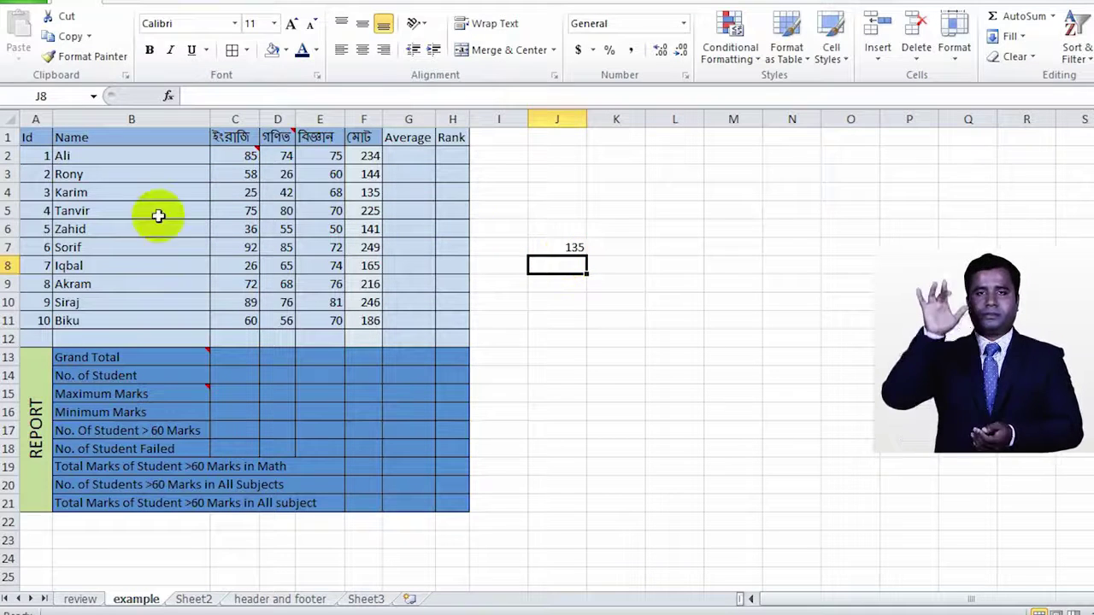
Step: Compare B4, the F4 total and the J7 LOOKUP result of 135, then return to the review sheet
{"action": "left_click", "coordinate": [126, 207]}
{"action": "left_click", "coordinate": [130, 194]}
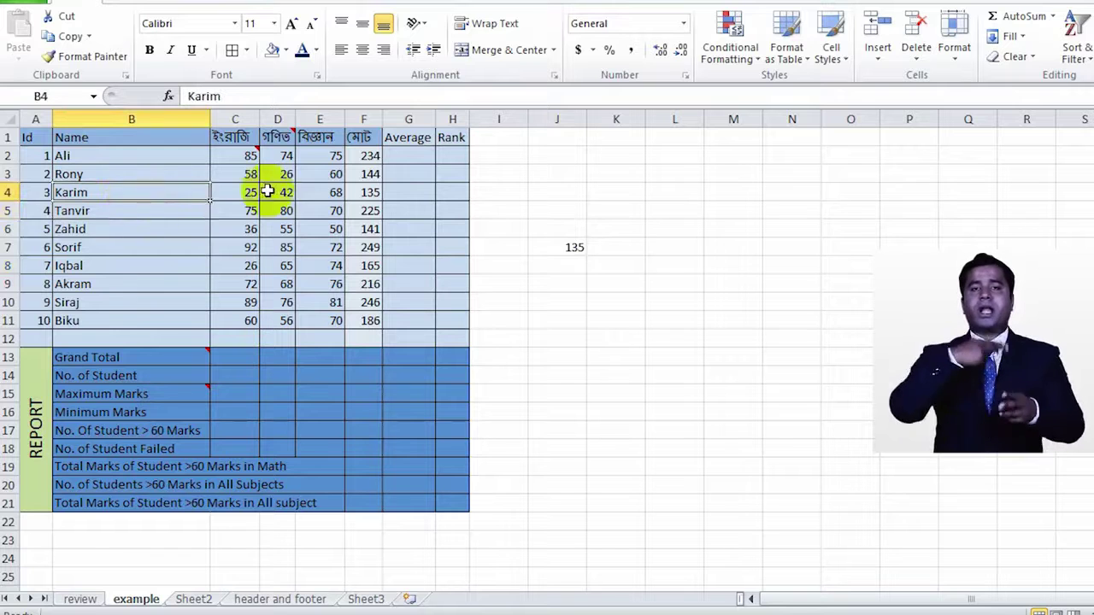
{"action": "left_click", "coordinate": [366, 195]}
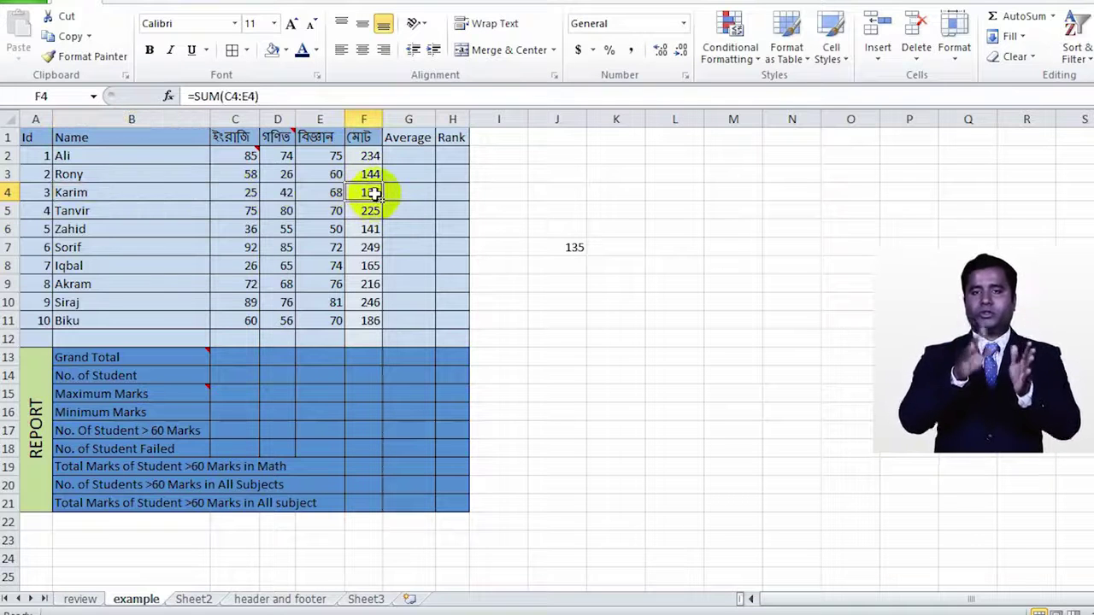
{"action": "left_click", "coordinate": [574, 247]}
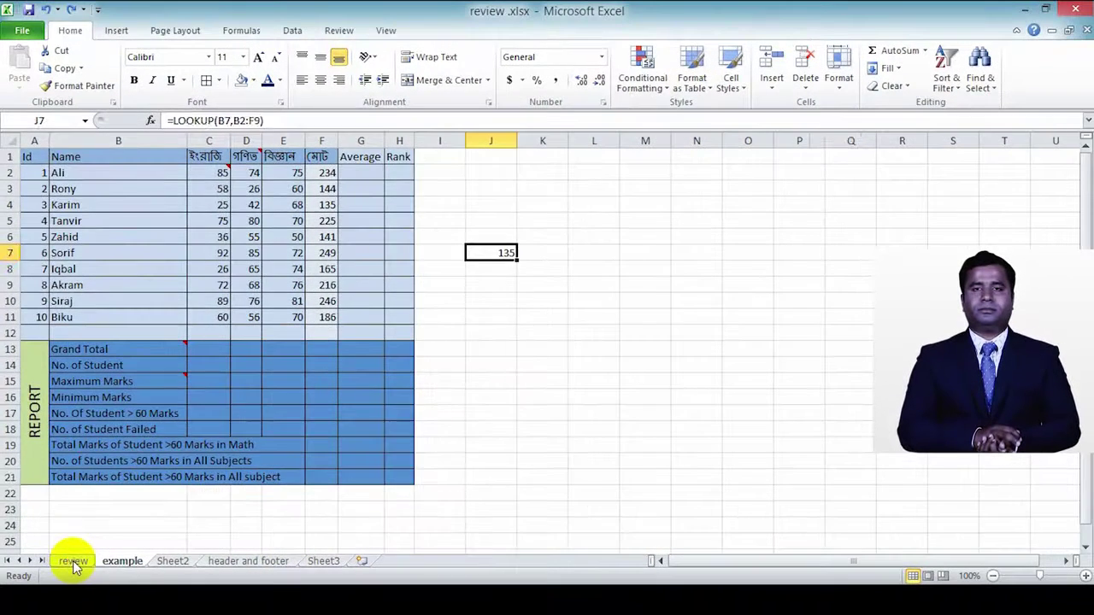
{"action": "left_click", "coordinate": [79, 599]}
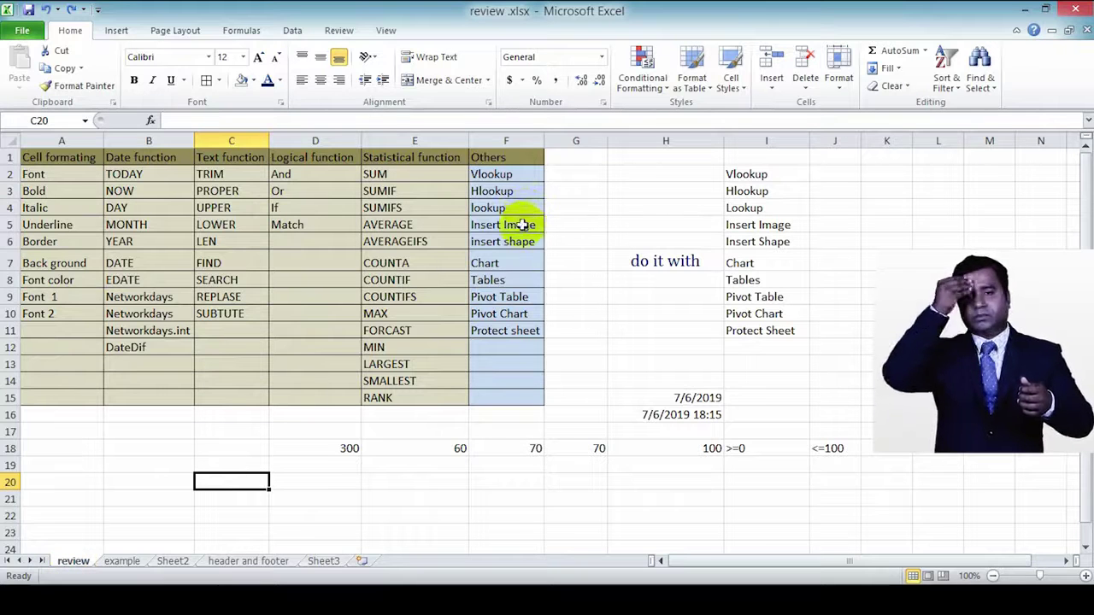
Step: Insert the green apple picture from the Desktop photos folder
{"action": "left_click", "coordinate": [119, 31]}
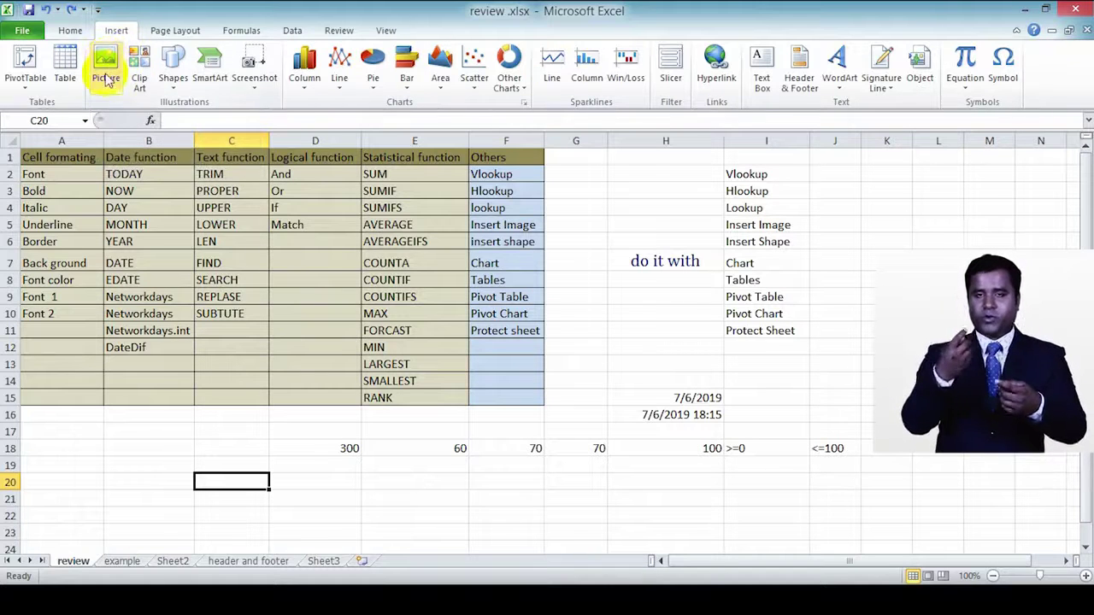
{"action": "left_click", "coordinate": [106, 72]}
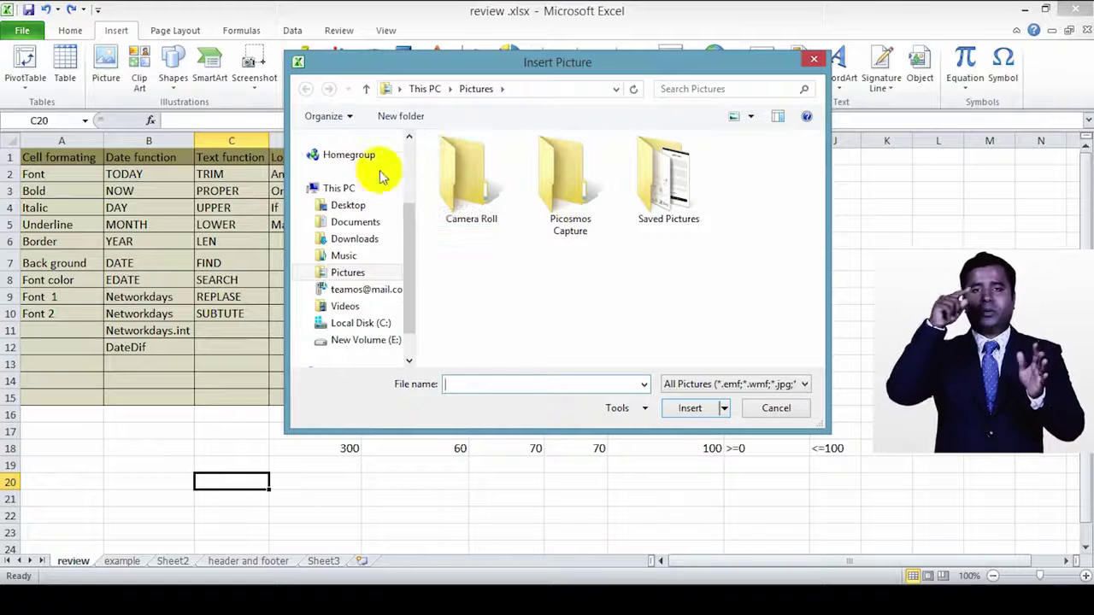
{"action": "left_click", "coordinate": [363, 207]}
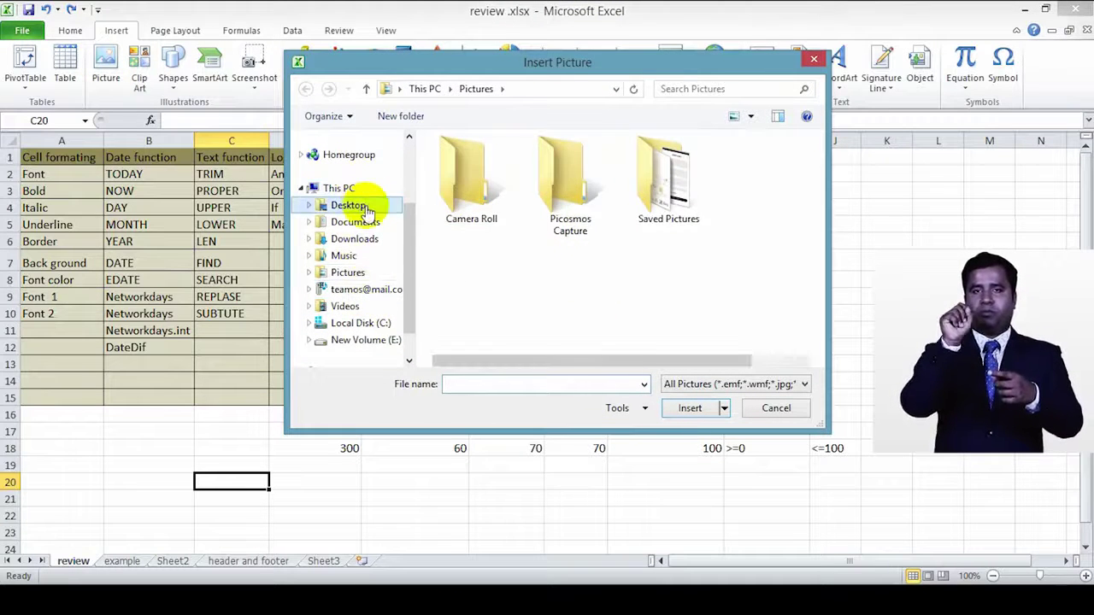
{"action": "left_click", "coordinate": [466, 164]}
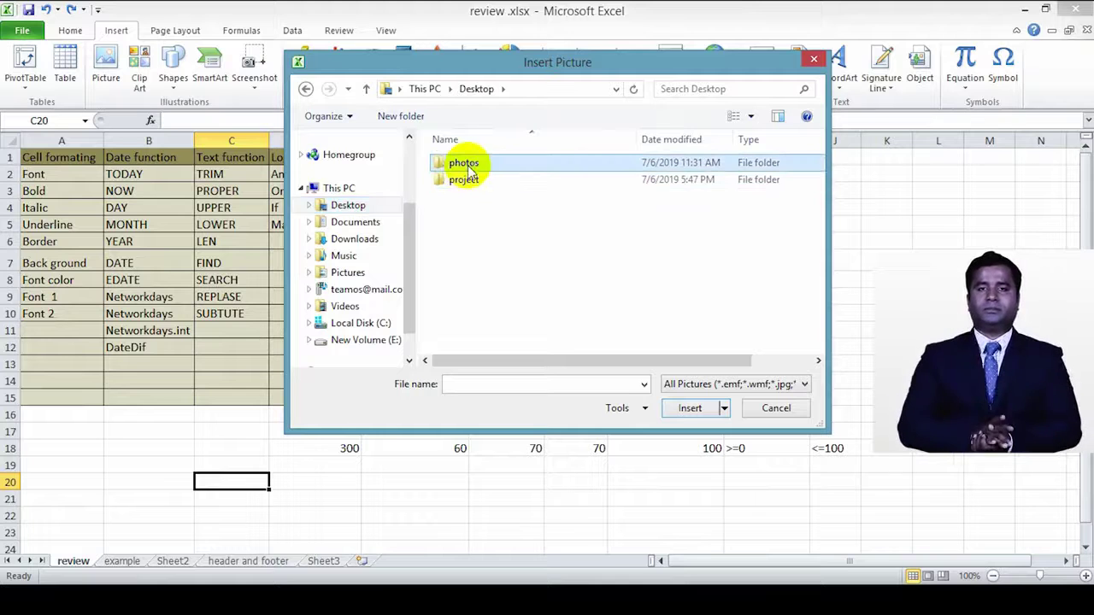
{"action": "double_click", "coordinate": [466, 164]}
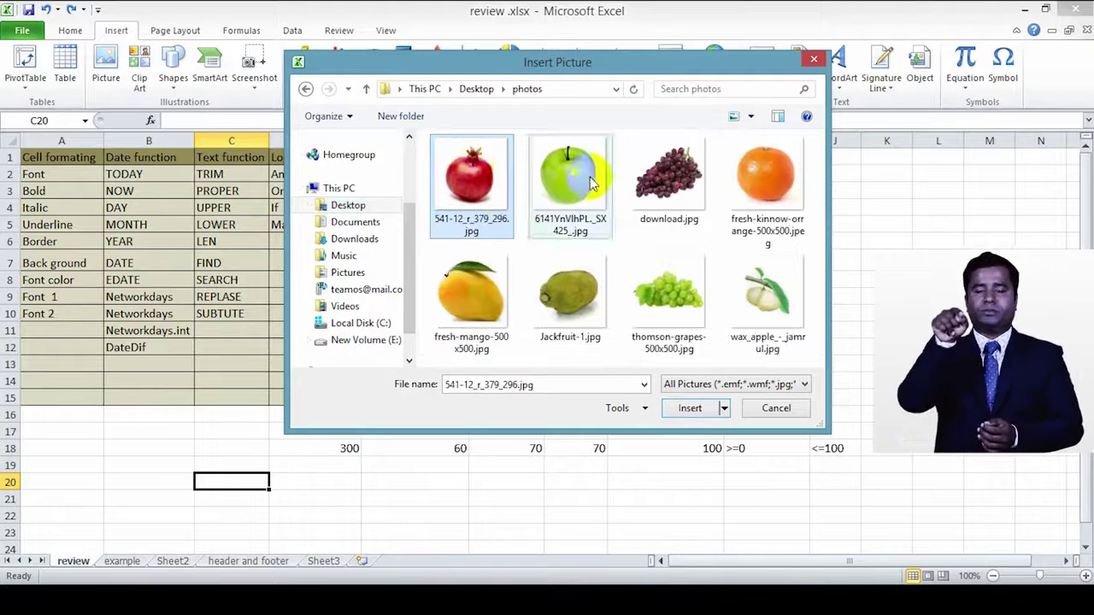
{"action": "left_click", "coordinate": [568, 199]}
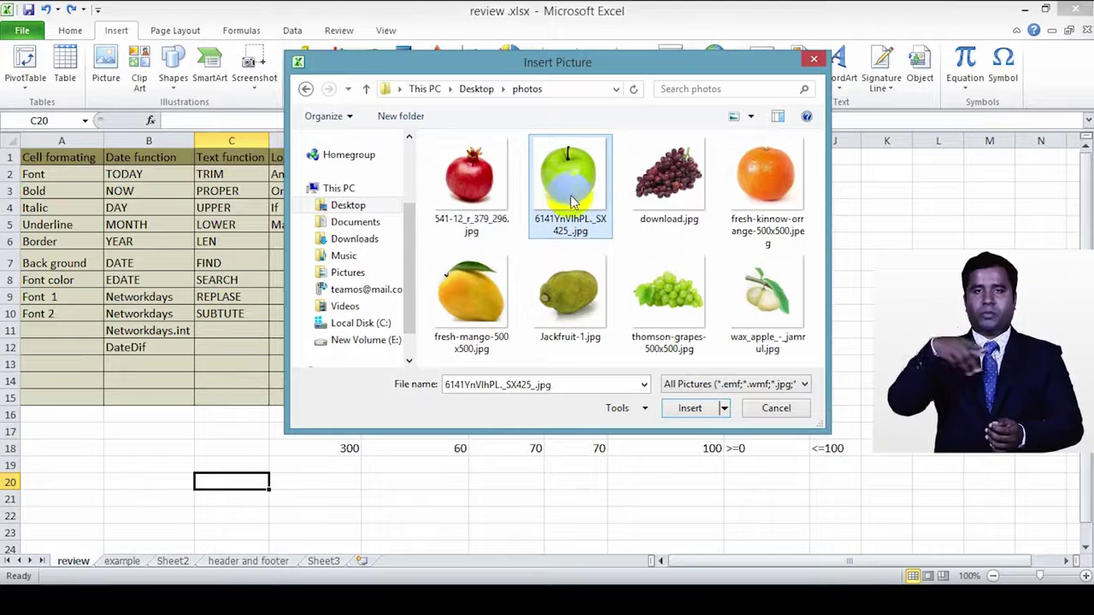
{"action": "left_click", "coordinate": [692, 409]}
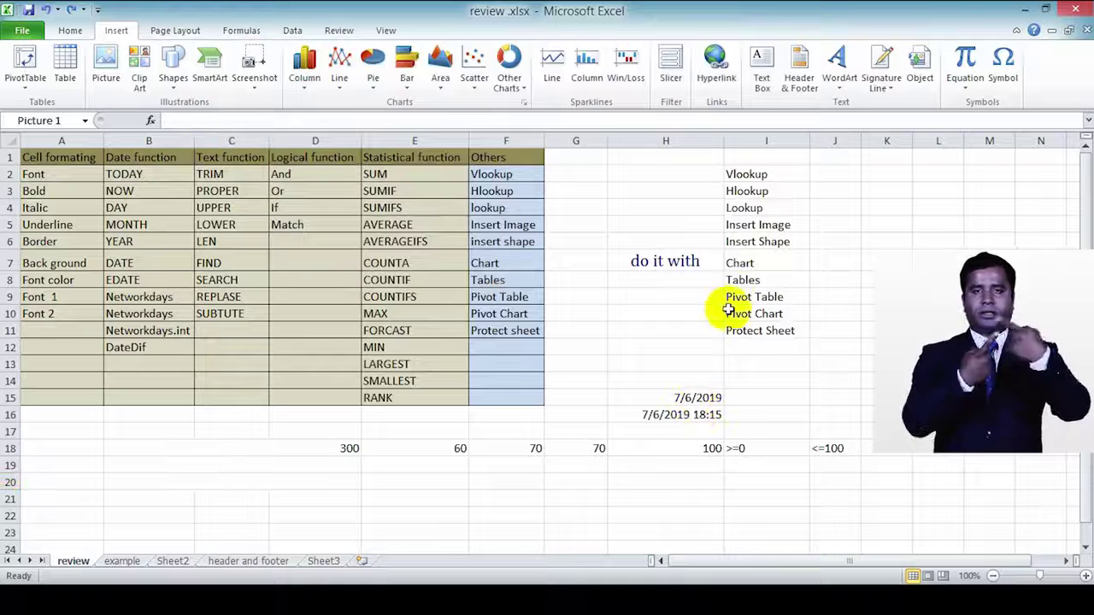
Step: Shrink the apple picture, make row 19 much taller, and place the picture inside it
{"action": "left_click_drag", "start_coordinate": [424, 525], "coordinate": [696, 228]}
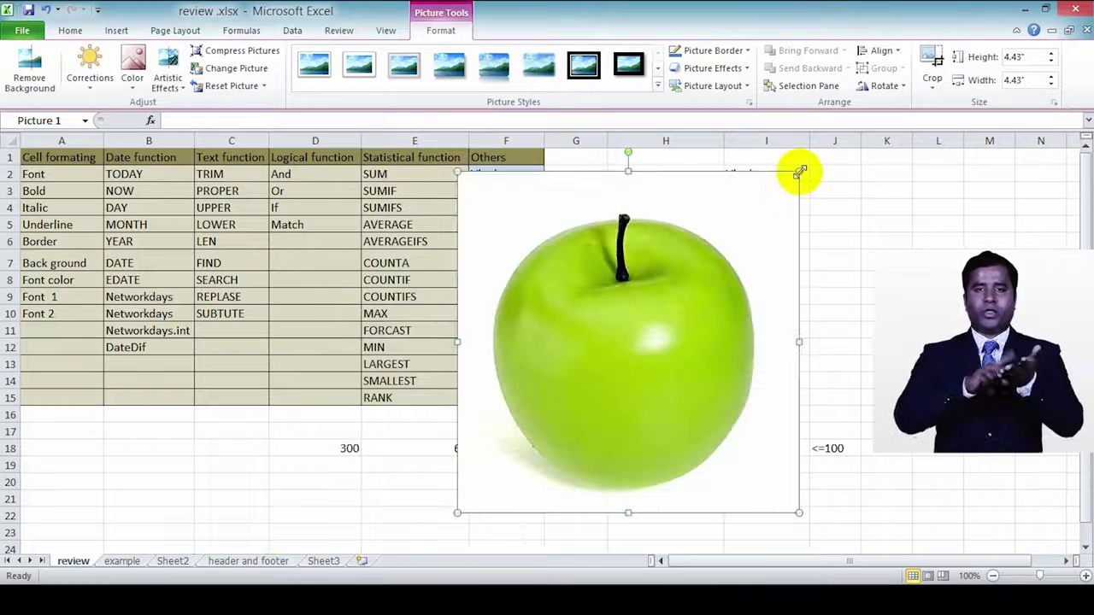
{"action": "left_click_drag", "start_coordinate": [799, 171], "coordinate": [173, 470]}
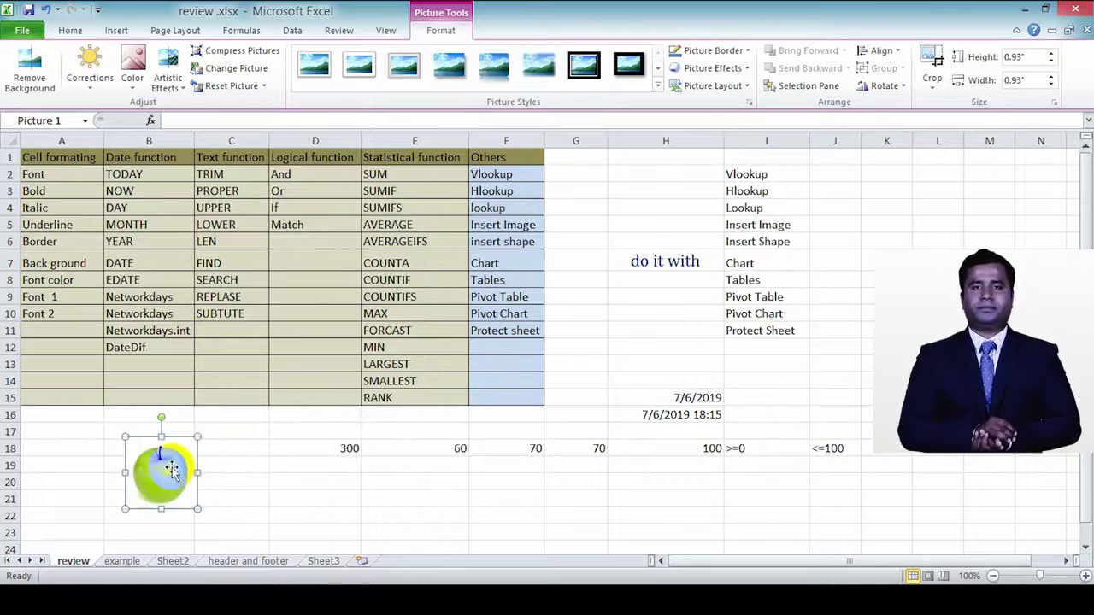
{"action": "left_click_drag", "start_coordinate": [9, 456], "coordinate": [7, 562]}
{"action": "left_click_drag", "start_coordinate": [157, 462], "coordinate": [159, 497]}
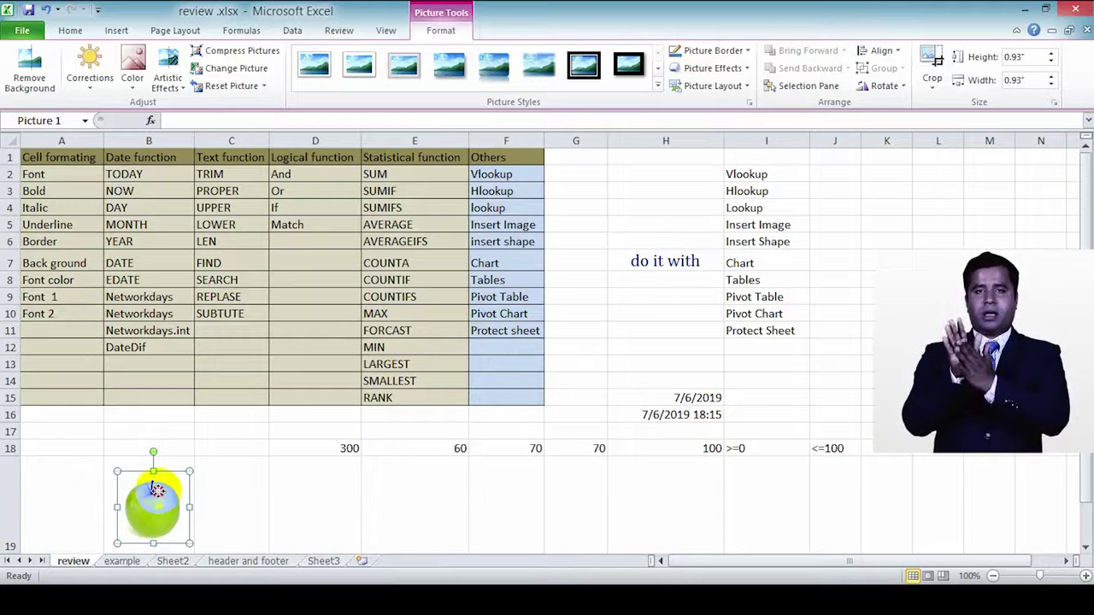
{"action": "left_click_drag", "start_coordinate": [157, 490], "coordinate": [154, 495]}
Step: Set the apple picture's properties to move and size with cells, then hide row 19
{"action": "right_click", "coordinate": [150, 499]}
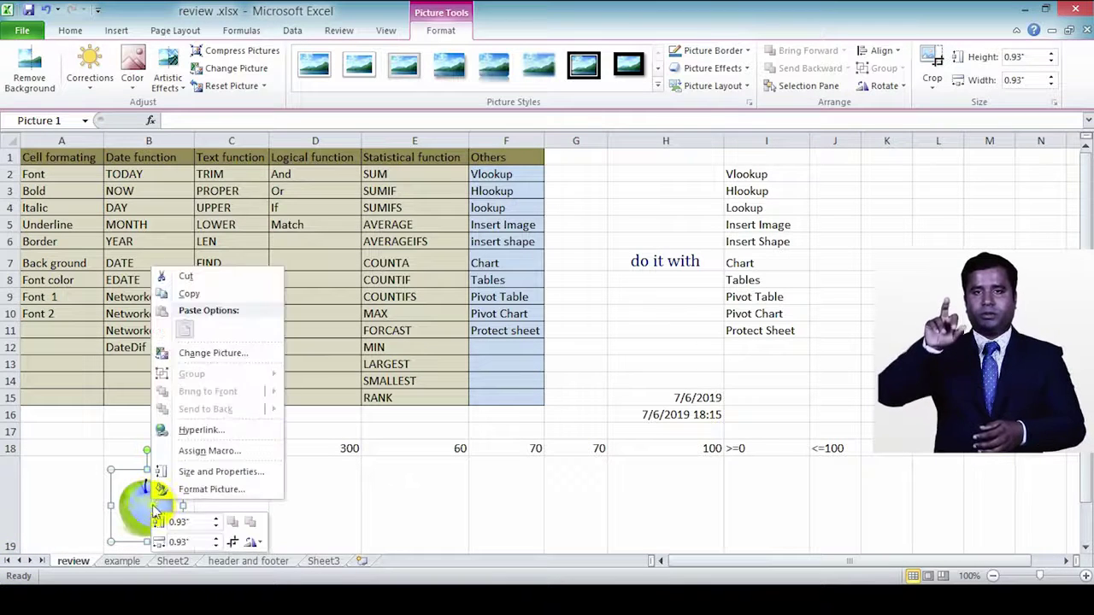
{"action": "left_click", "coordinate": [195, 491]}
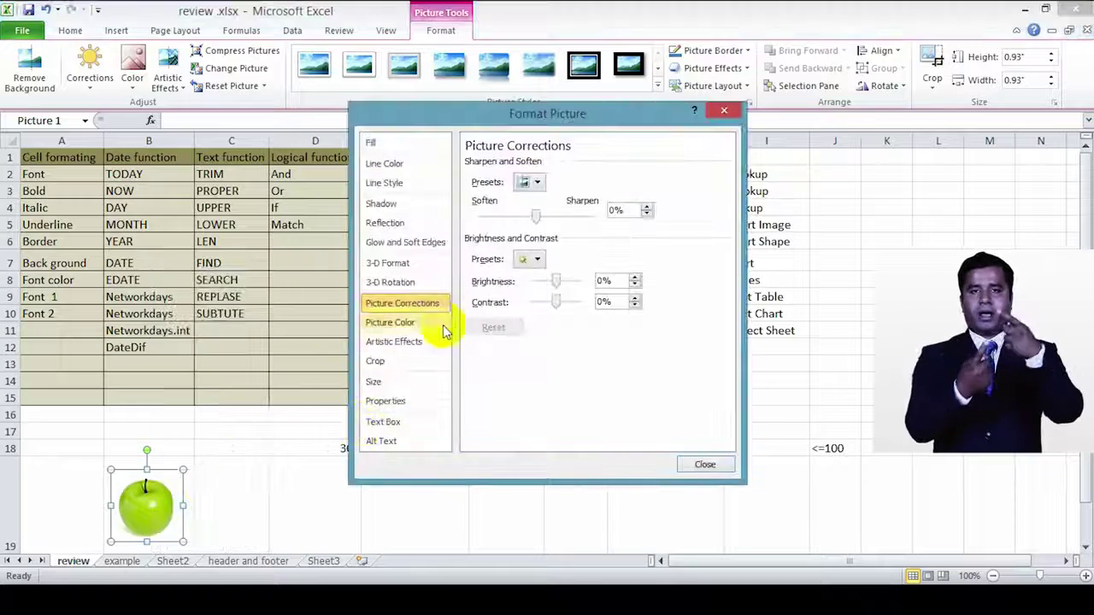
{"action": "left_click", "coordinate": [395, 403]}
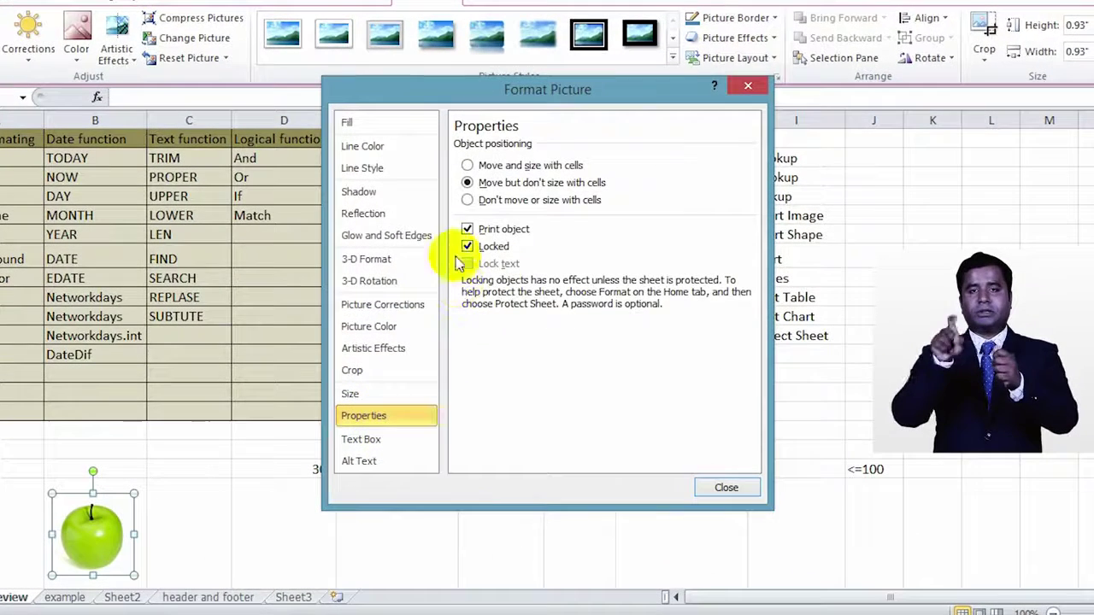
{"action": "left_click", "coordinate": [465, 165]}
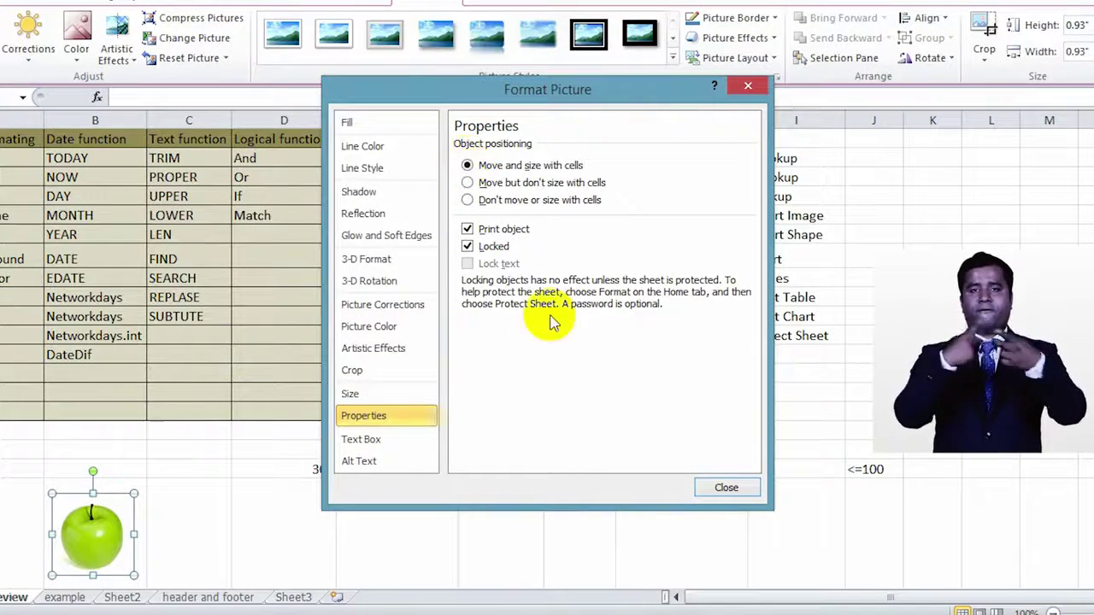
{"action": "left_click", "coordinate": [729, 488]}
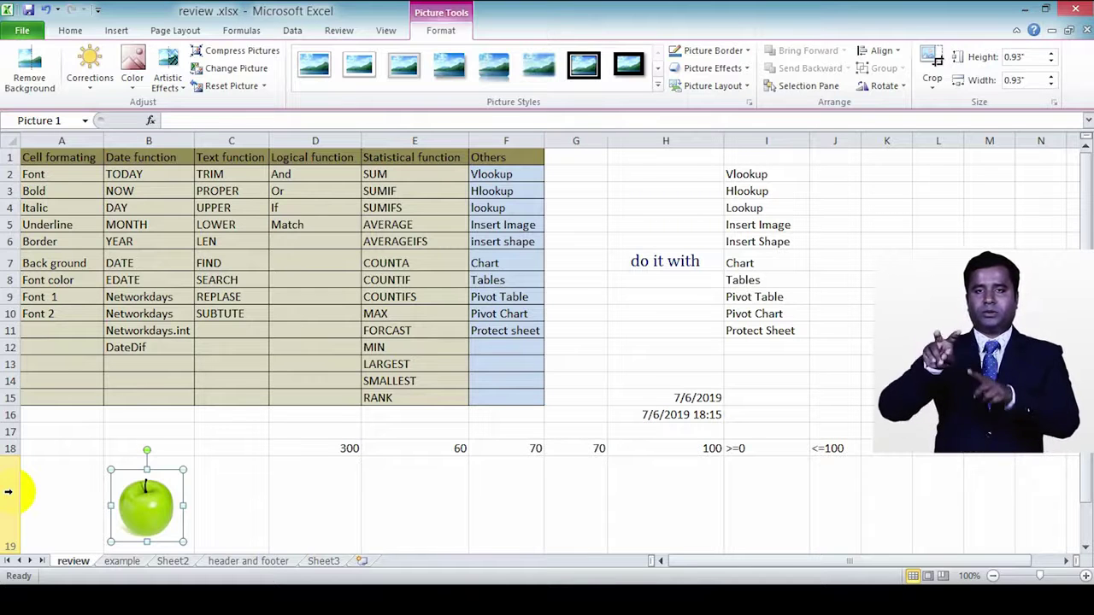
{"action": "right_click", "coordinate": [6, 497]}
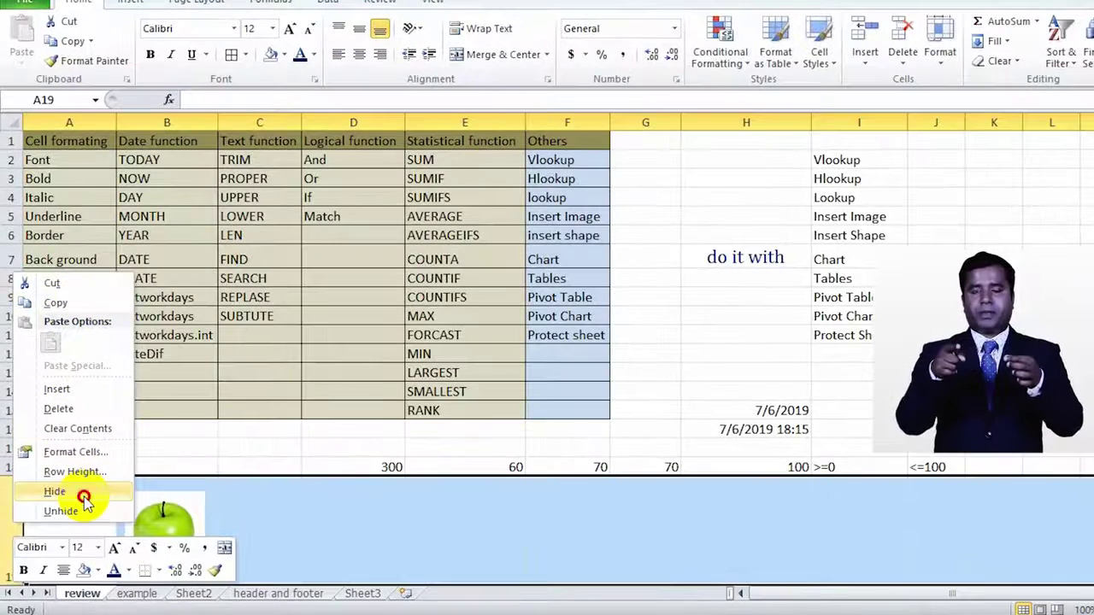
{"action": "left_click", "coordinate": [84, 497]}
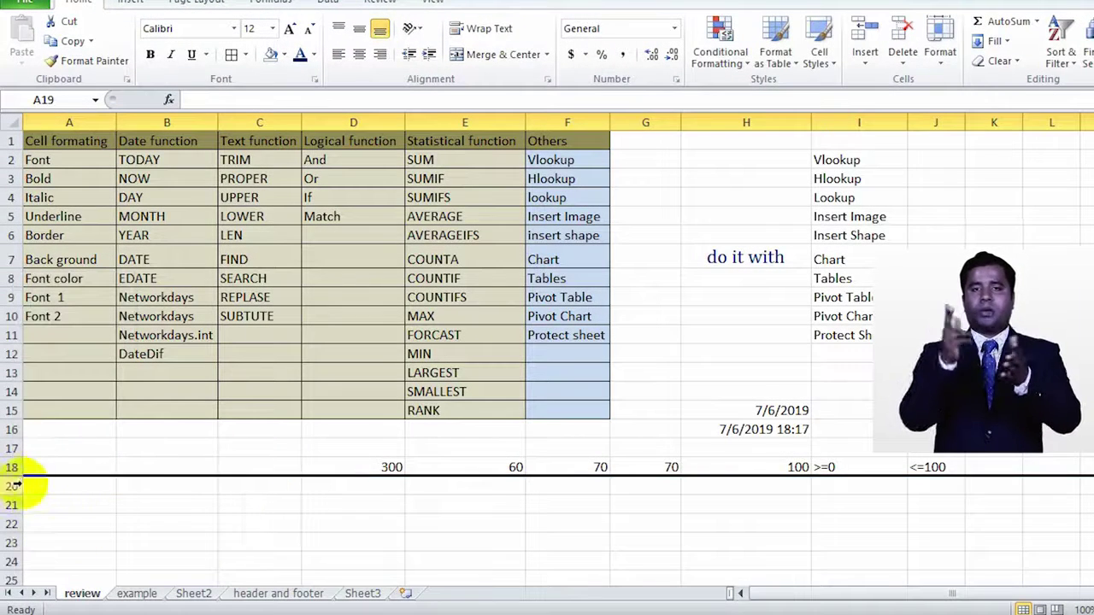
Step: Select the whole sheet and unhide rows so row 19 reappears
{"action": "left_click", "coordinate": [16, 122]}
{"action": "right_click", "coordinate": [16, 123]}
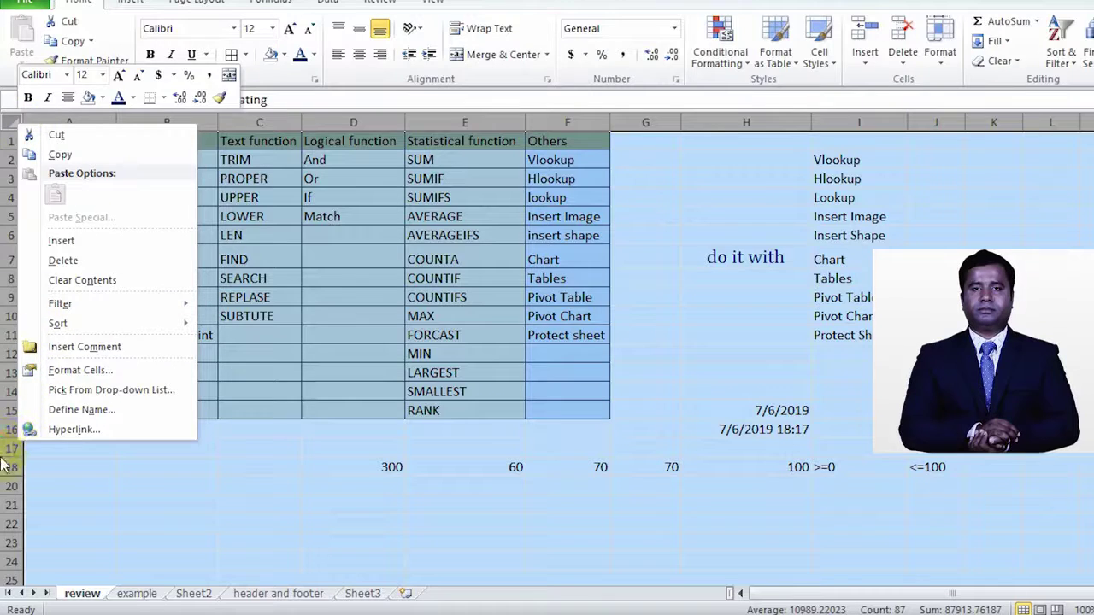
{"action": "right_click", "coordinate": [24, 432]}
{"action": "left_click", "coordinate": [47, 431]}
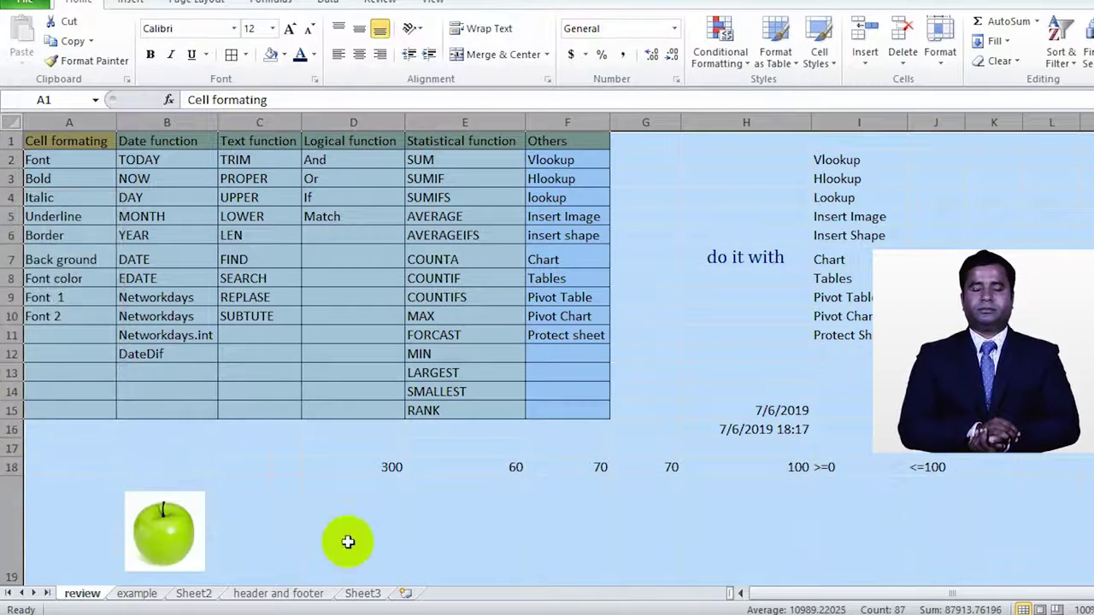
{"action": "left_click", "coordinate": [228, 533]}
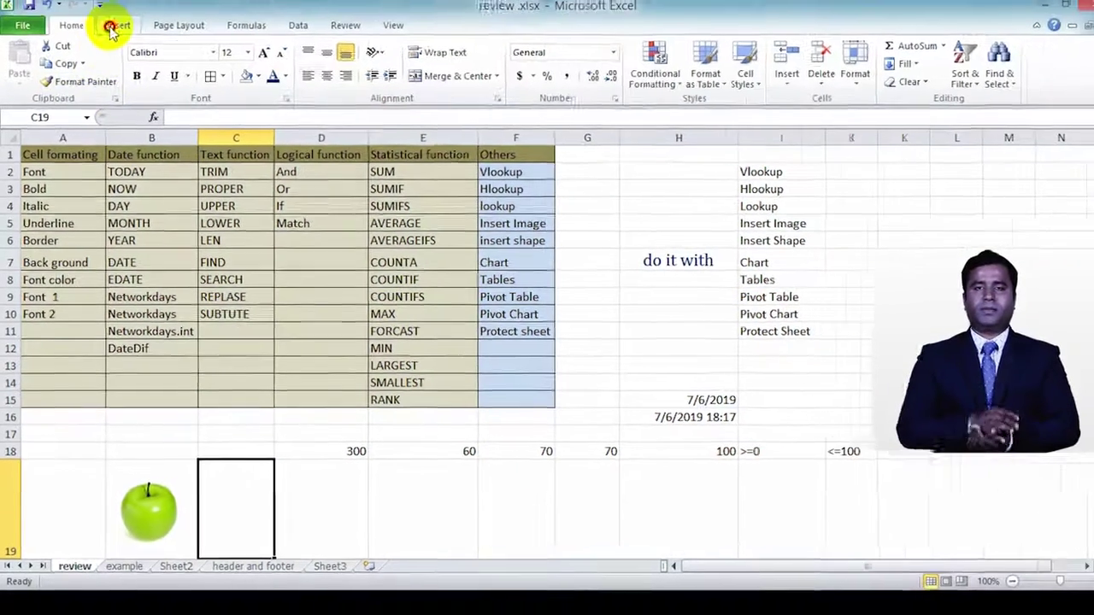
Step: Insert a trial Basic Block List SmartArt, then delete it
{"action": "left_click", "coordinate": [129, 1]}
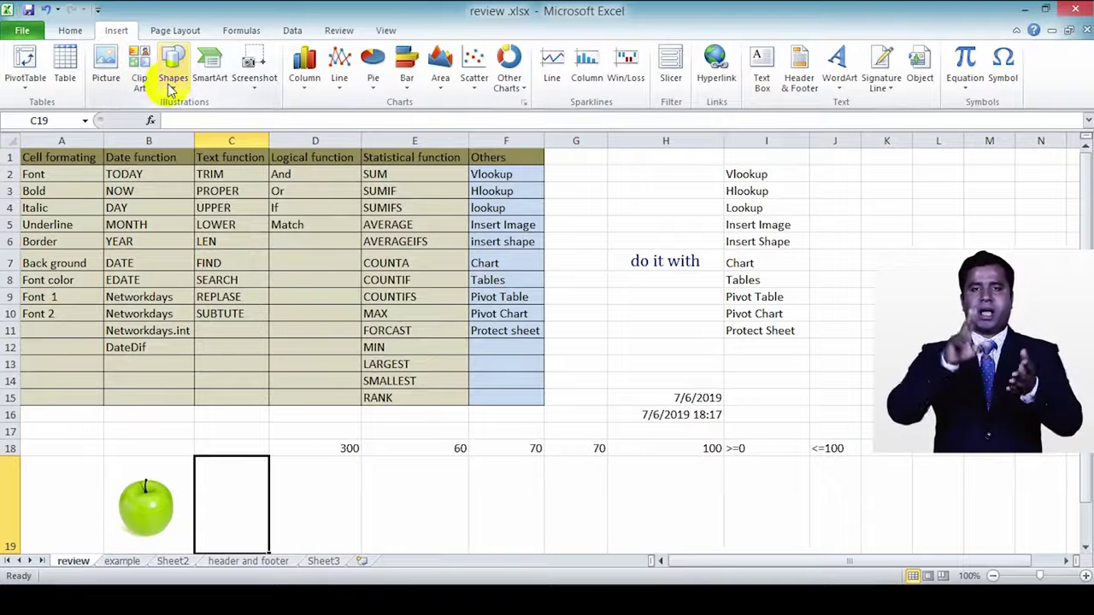
{"action": "left_click", "coordinate": [209, 83]}
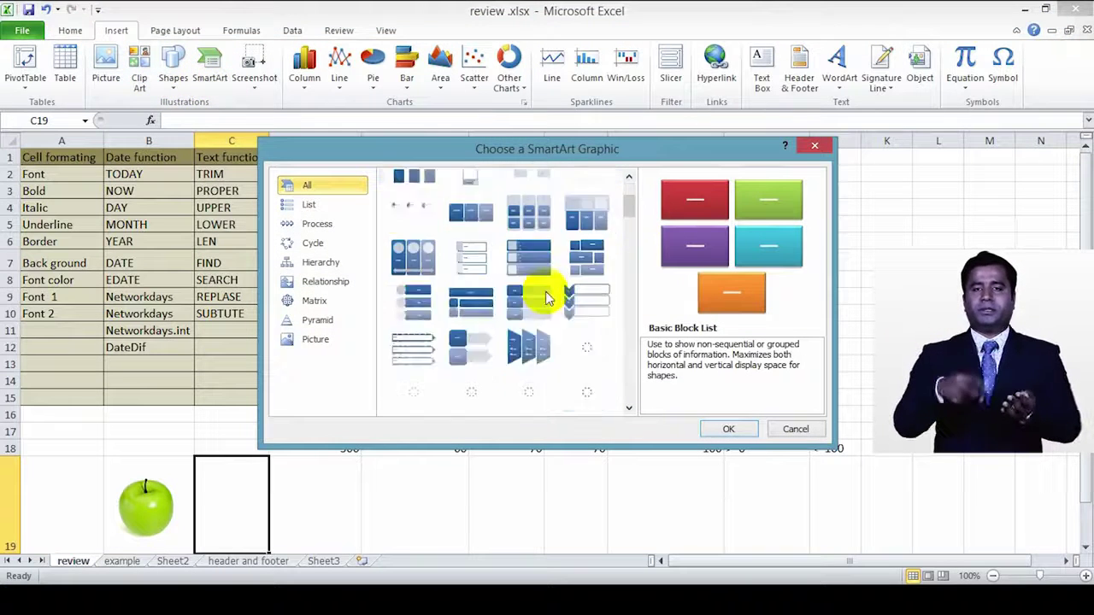
{"action": "scroll", "coordinate": [547, 296], "scroll_direction": "down", "scroll_amount": 5}
{"action": "scroll", "coordinate": [542, 355], "scroll_direction": "down", "scroll_amount": 5}
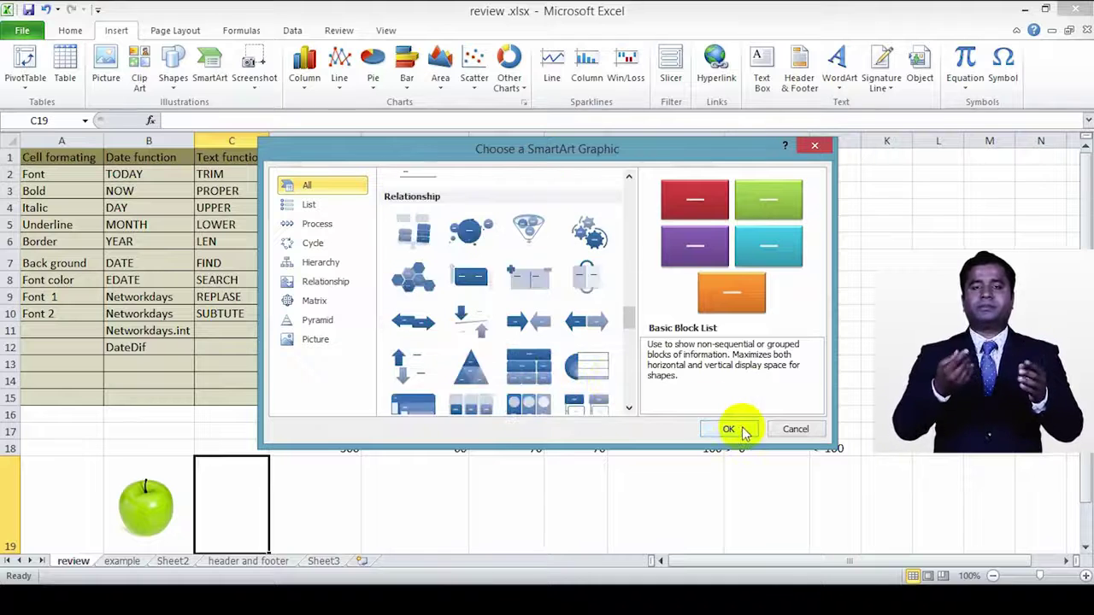
{"action": "left_click", "coordinate": [728, 429]}
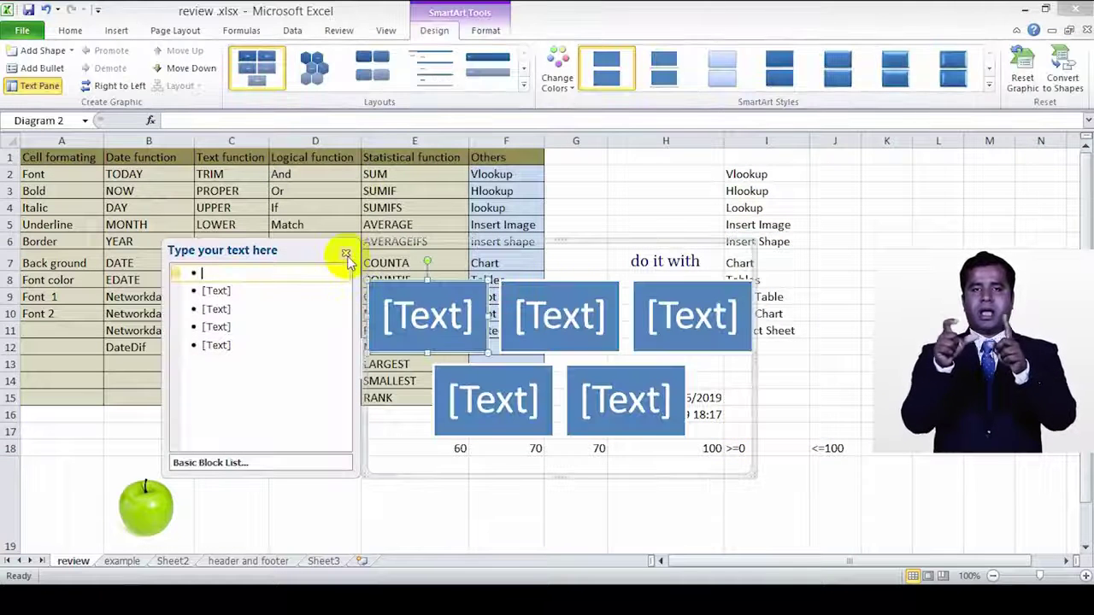
{"action": "left_click", "coordinate": [345, 253]}
{"action": "left_click", "coordinate": [735, 259]}
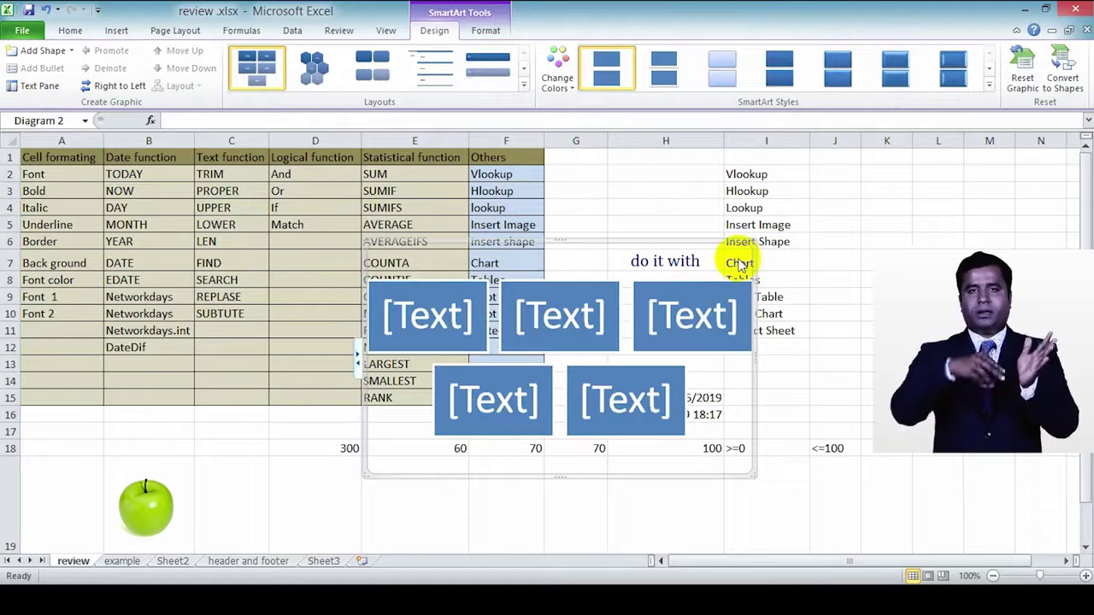
{"action": "key", "text": "Delete"}
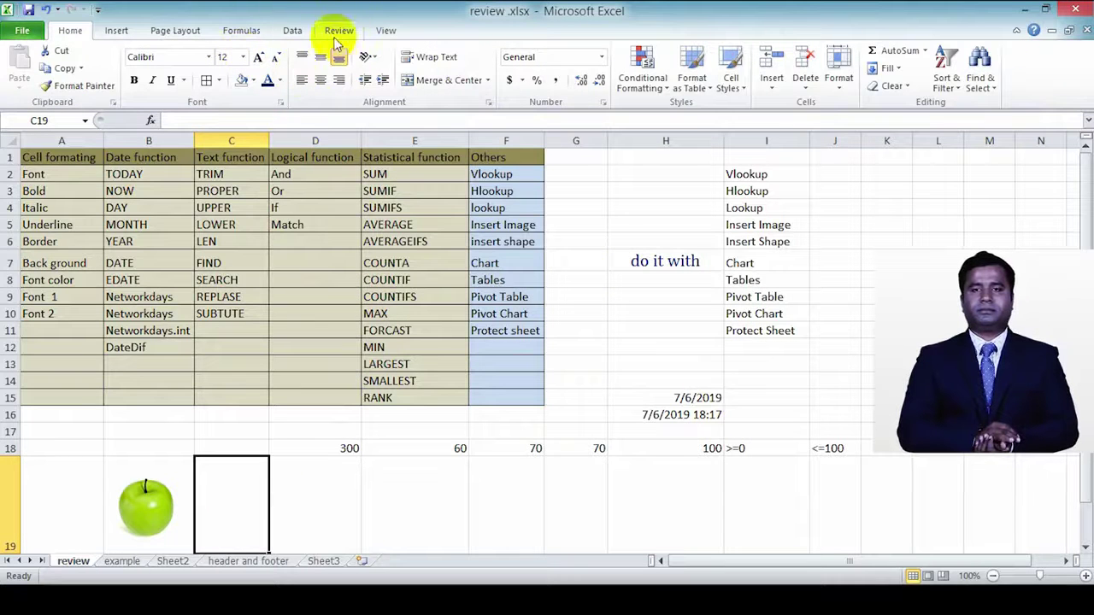
{"action": "left_click", "coordinate": [165, 30]}
Step: Browse the Column, Line, Pie, Bar, Area, Scatter and Other chart galleries, then select A1:F15
{"action": "left_click", "coordinate": [118, 31]}
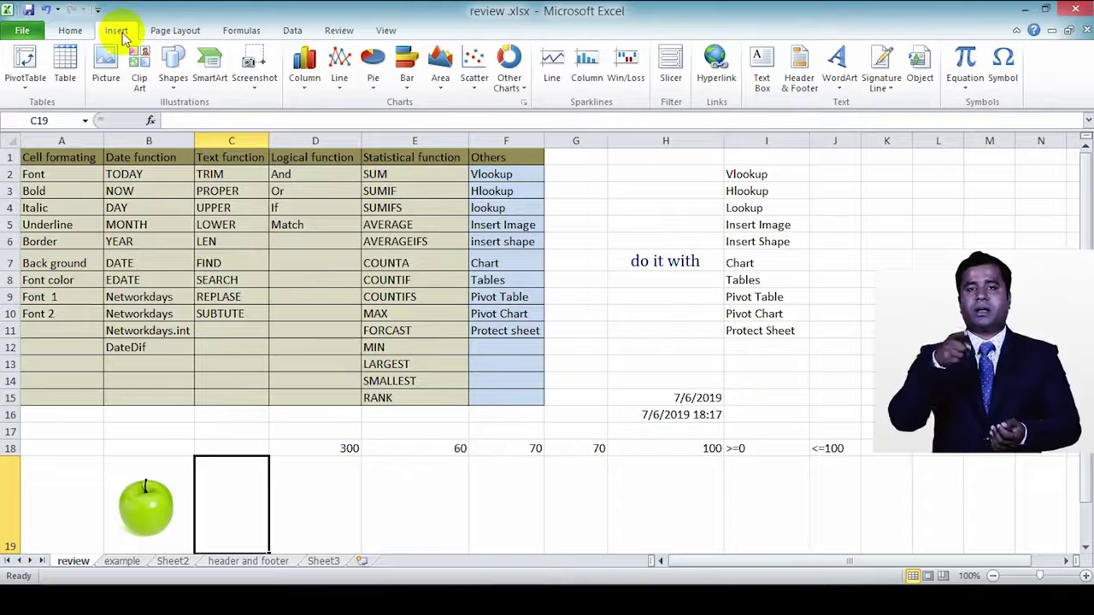
{"action": "left_click", "coordinate": [311, 94]}
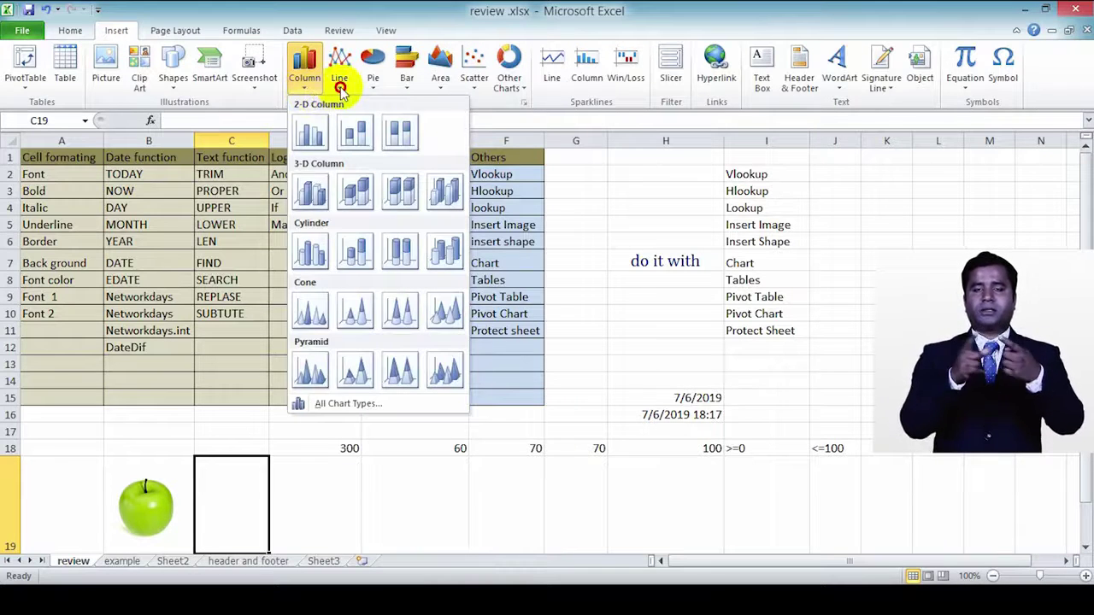
{"action": "left_click", "coordinate": [340, 86]}
{"action": "left_click", "coordinate": [373, 85]}
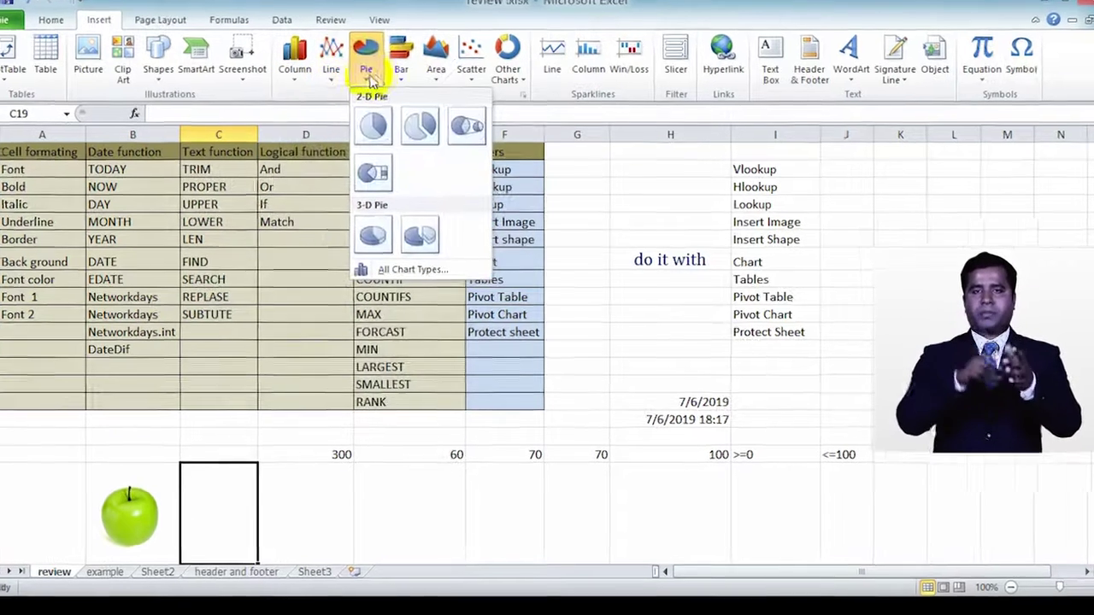
{"action": "left_click", "coordinate": [406, 76]}
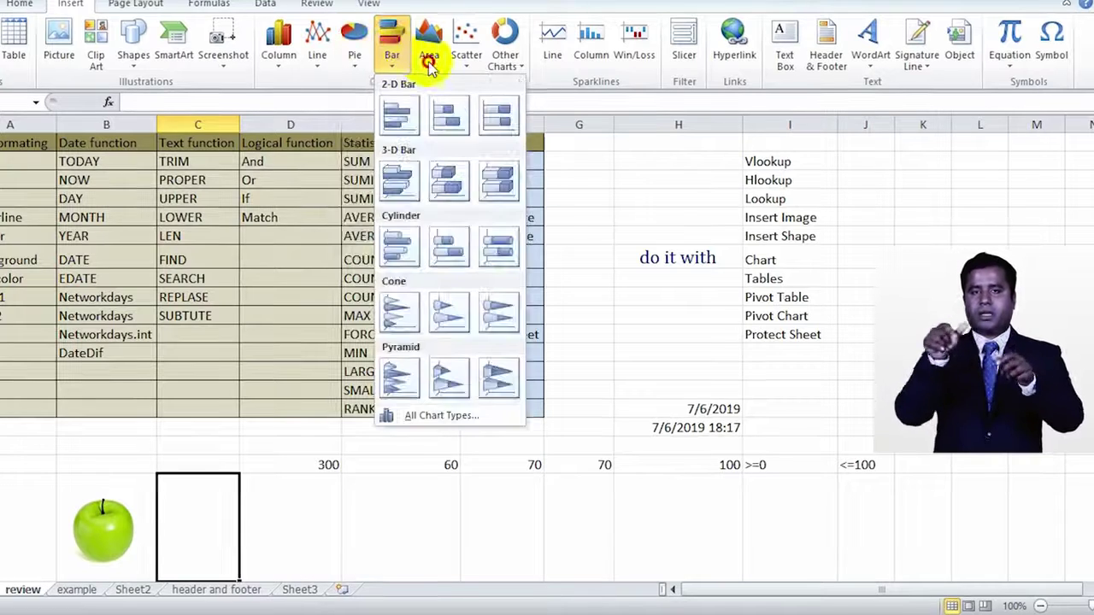
{"action": "left_click", "coordinate": [429, 61]}
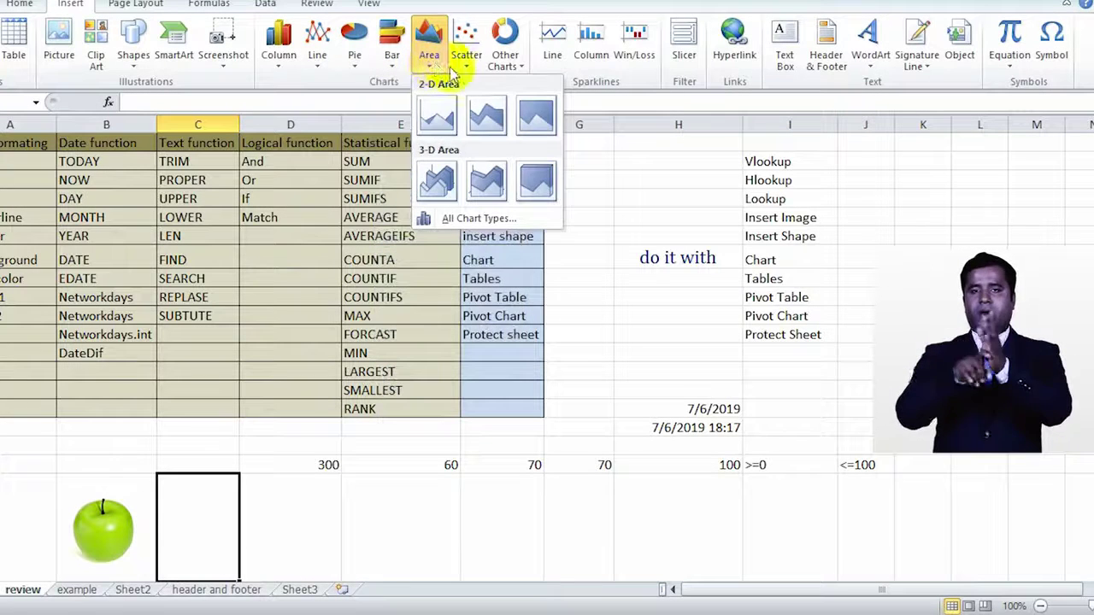
{"action": "left_click", "coordinate": [462, 68]}
{"action": "left_click", "coordinate": [505, 63]}
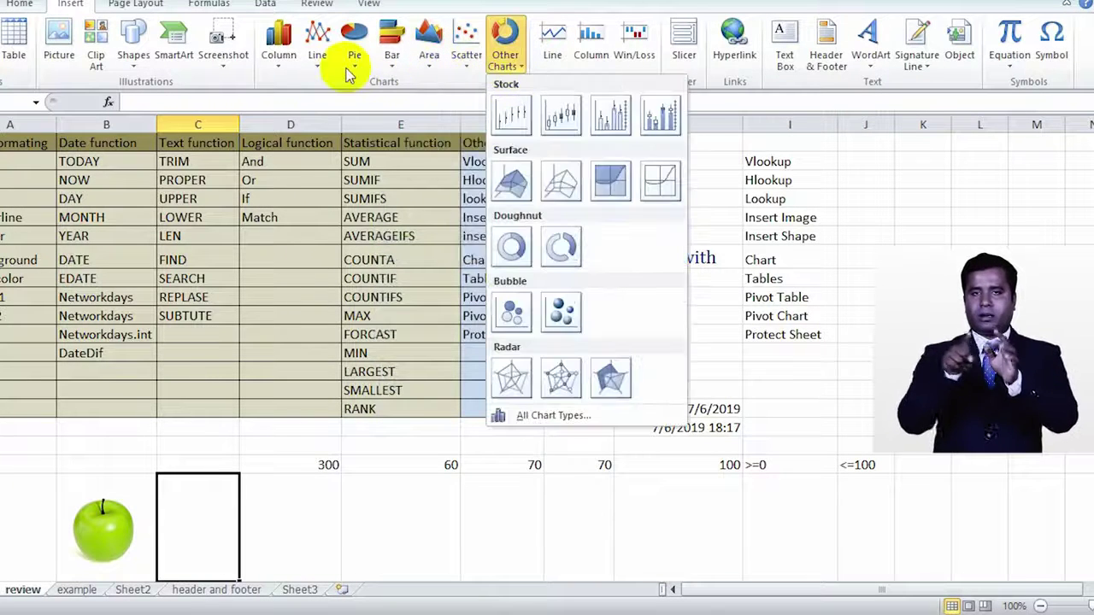
{"action": "left_click", "coordinate": [284, 68]}
{"action": "left_click", "coordinate": [464, 159]}
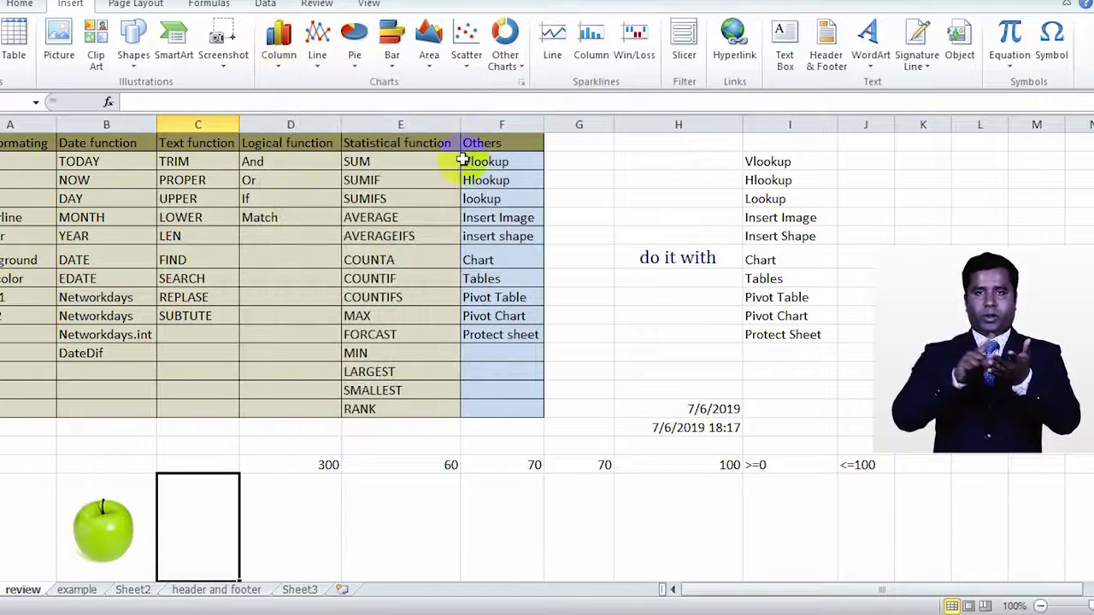
{"action": "left_click", "coordinate": [113, 256]}
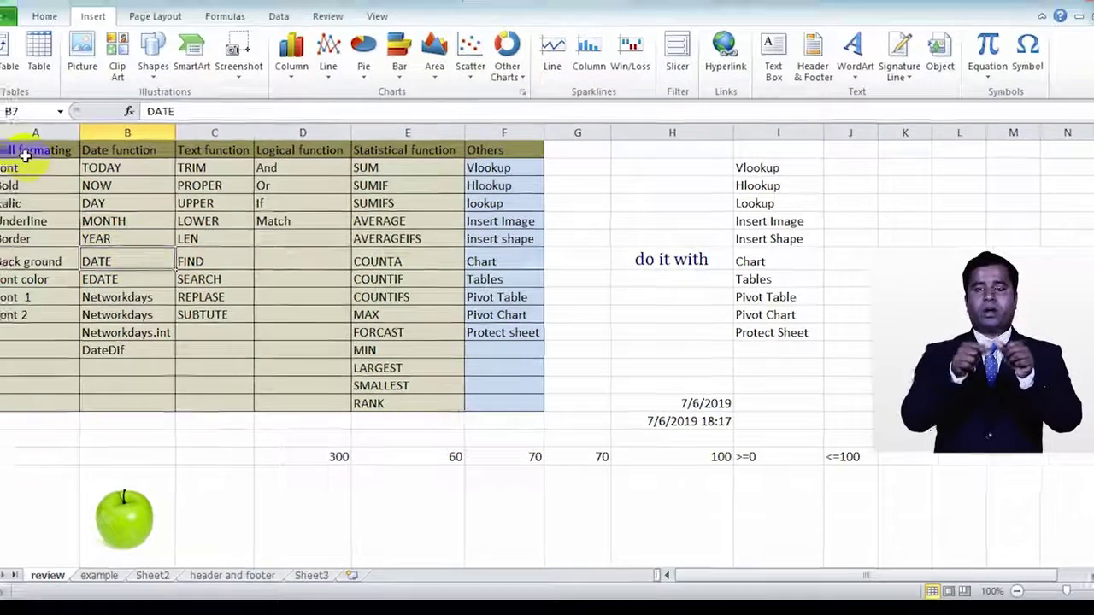
{"action": "left_click_drag", "start_coordinate": [34, 145], "coordinate": [495, 402]}
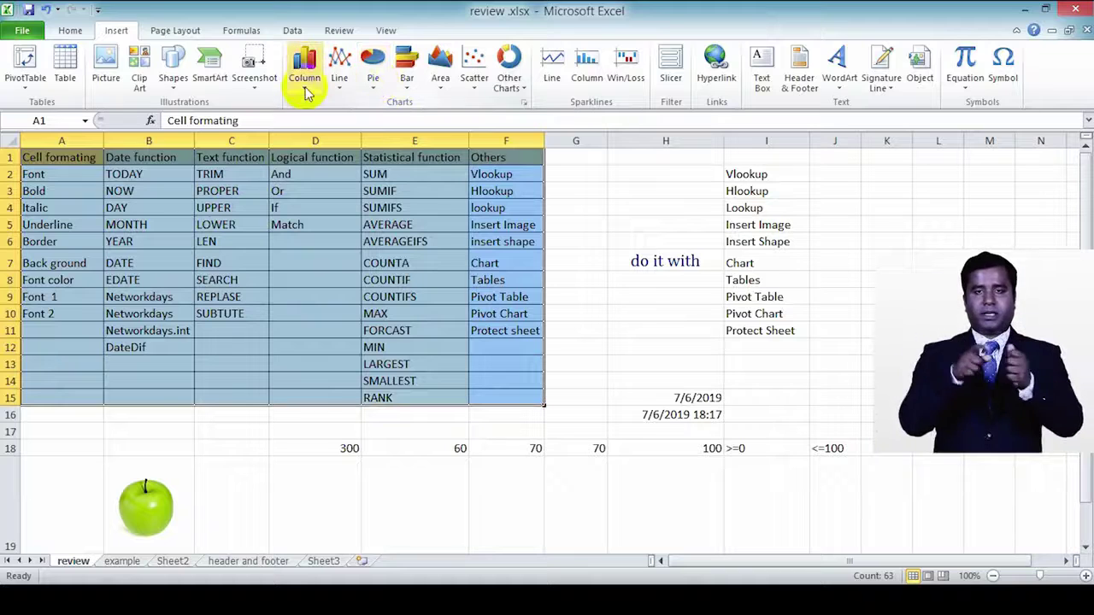
Step: Insert a clustered column chart, delete its title and then the chart, and open the example sheet
{"action": "left_click", "coordinate": [306, 77]}
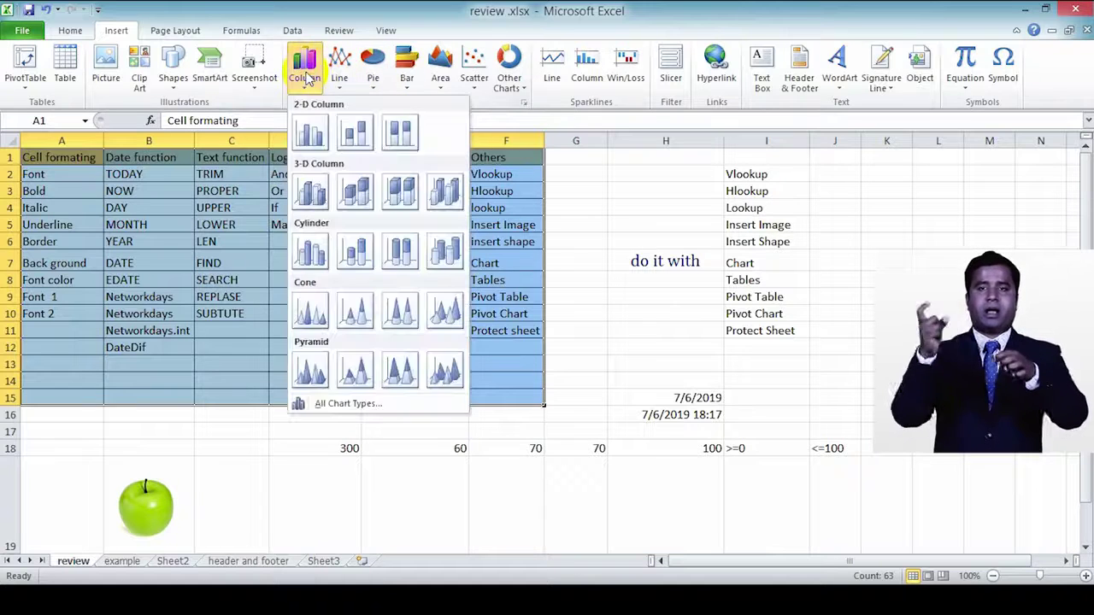
{"action": "left_click", "coordinate": [317, 137]}
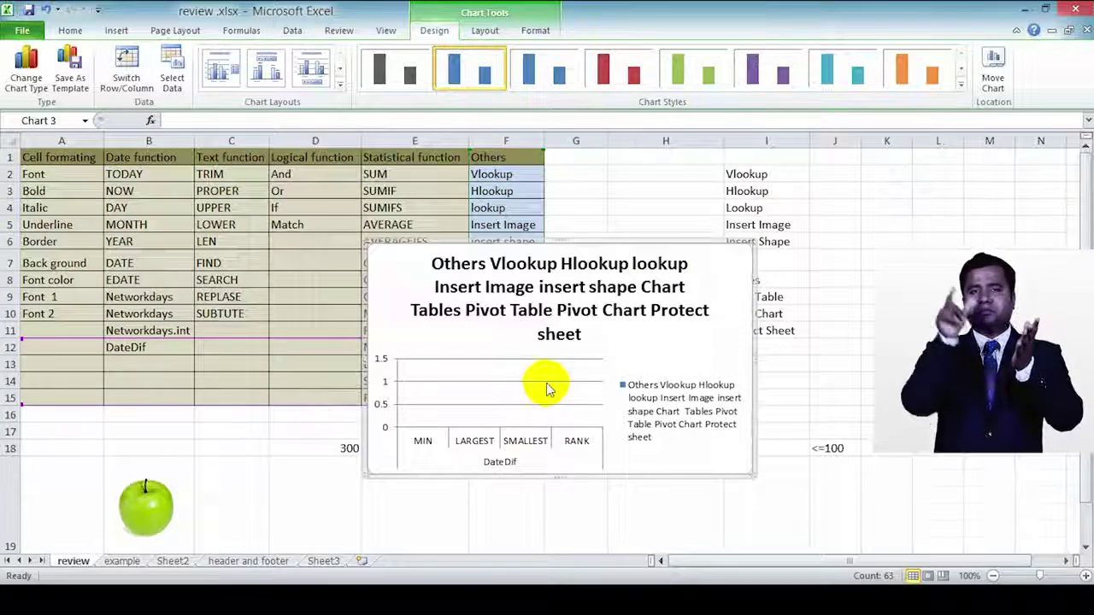
{"action": "scroll", "coordinate": [546, 383], "scroll_direction": "down", "scroll_amount": 2}
{"action": "scroll", "coordinate": [546, 382], "scroll_direction": "up", "scroll_amount": 2}
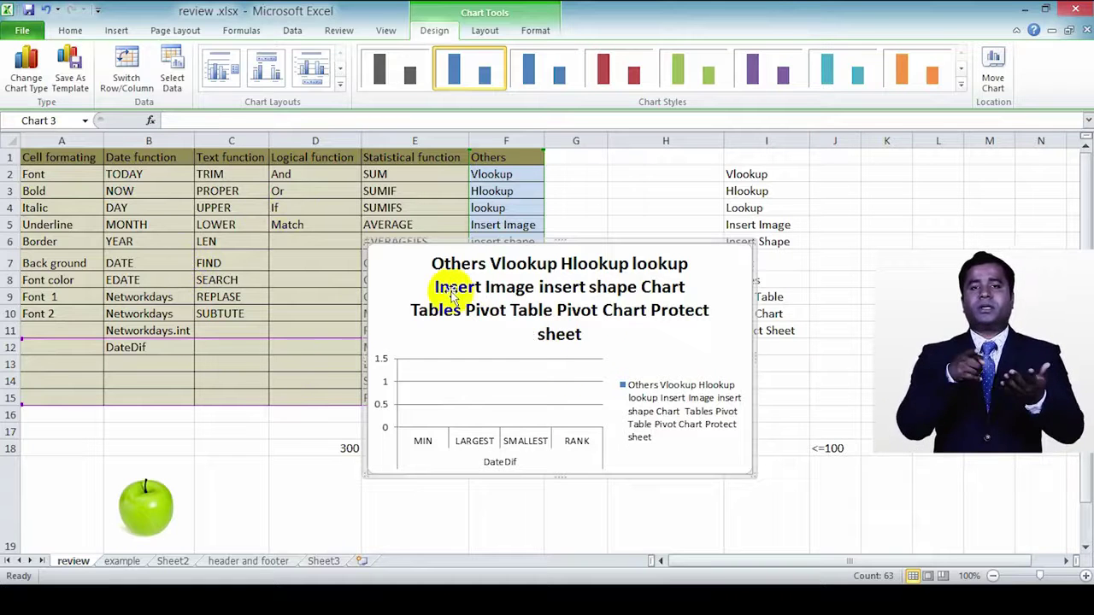
{"action": "left_click", "coordinate": [413, 281]}
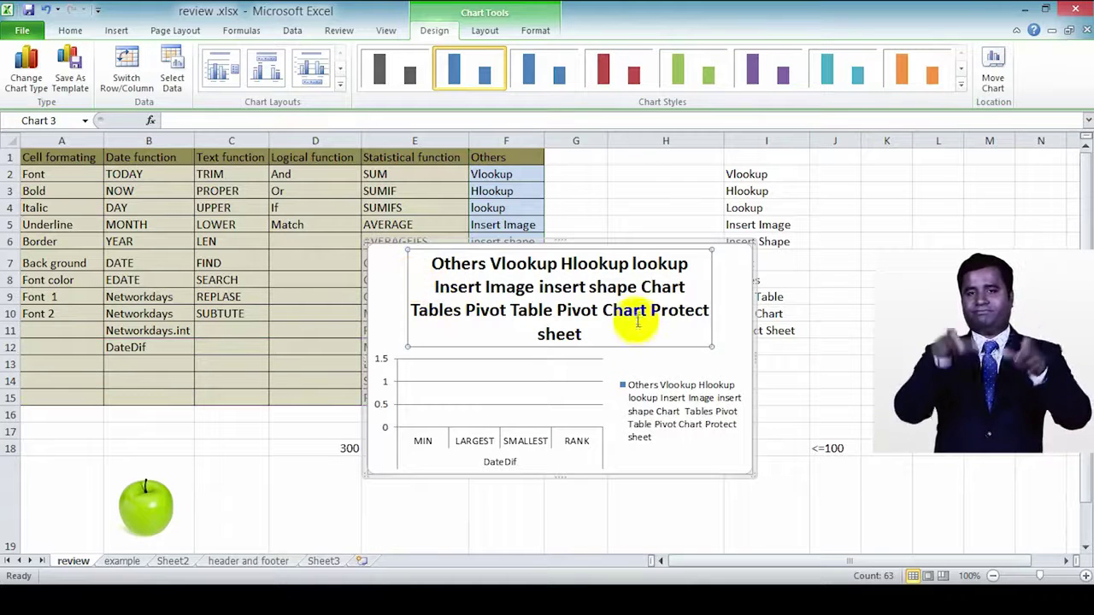
{"action": "key", "text": "Delete"}
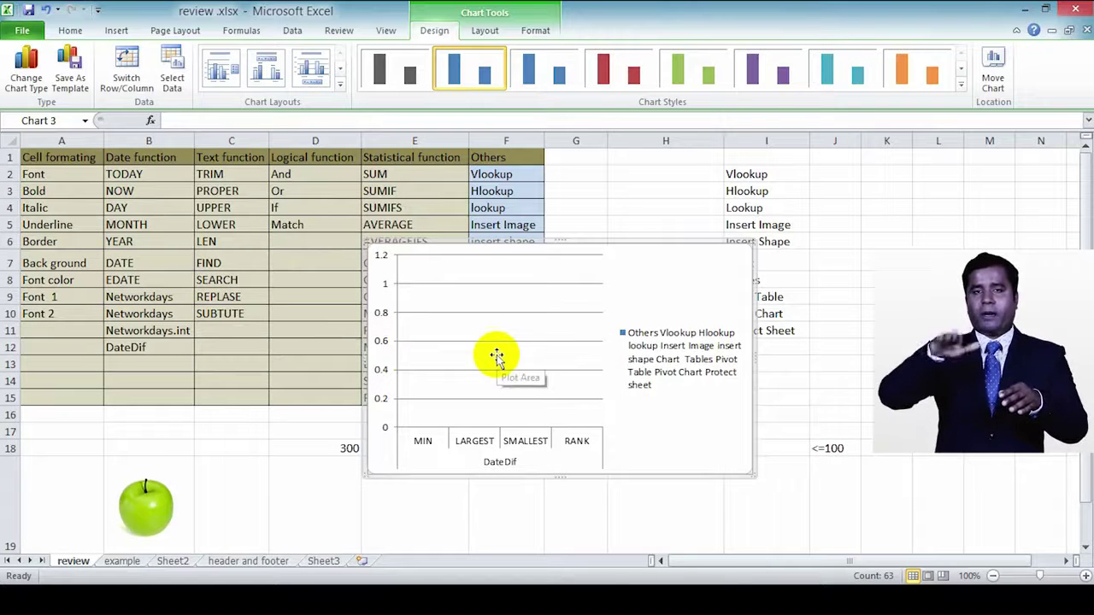
{"action": "key", "text": "Delete"}
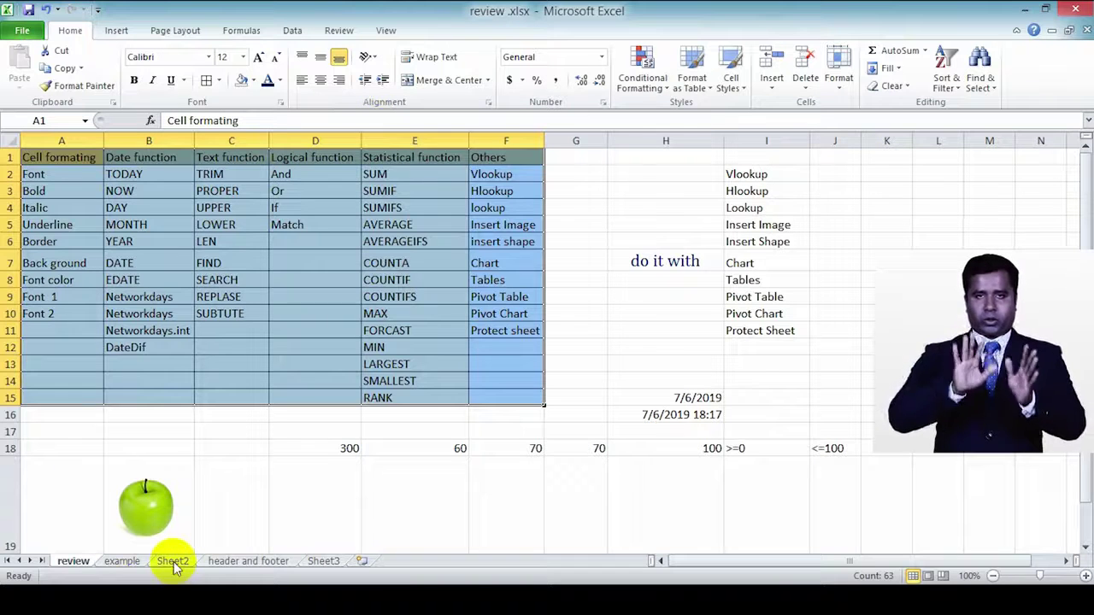
{"action": "left_click", "coordinate": [132, 564]}
{"action": "left_click_drag", "start_coordinate": [93, 176], "coordinate": [325, 316]}
{"action": "left_click", "coordinate": [116, 30]}
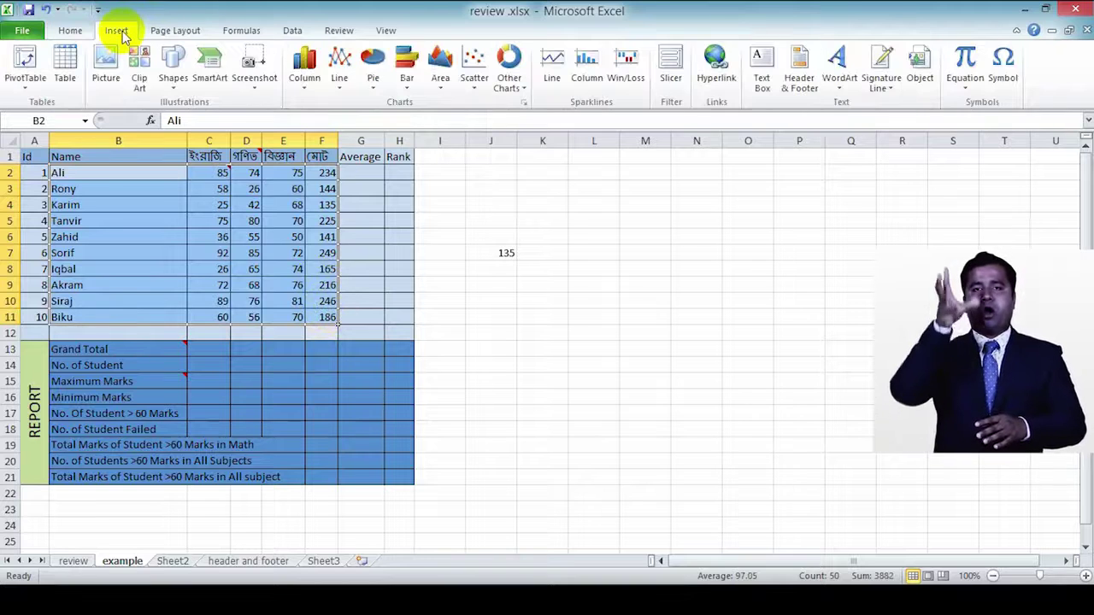
{"action": "left_click", "coordinate": [313, 91]}
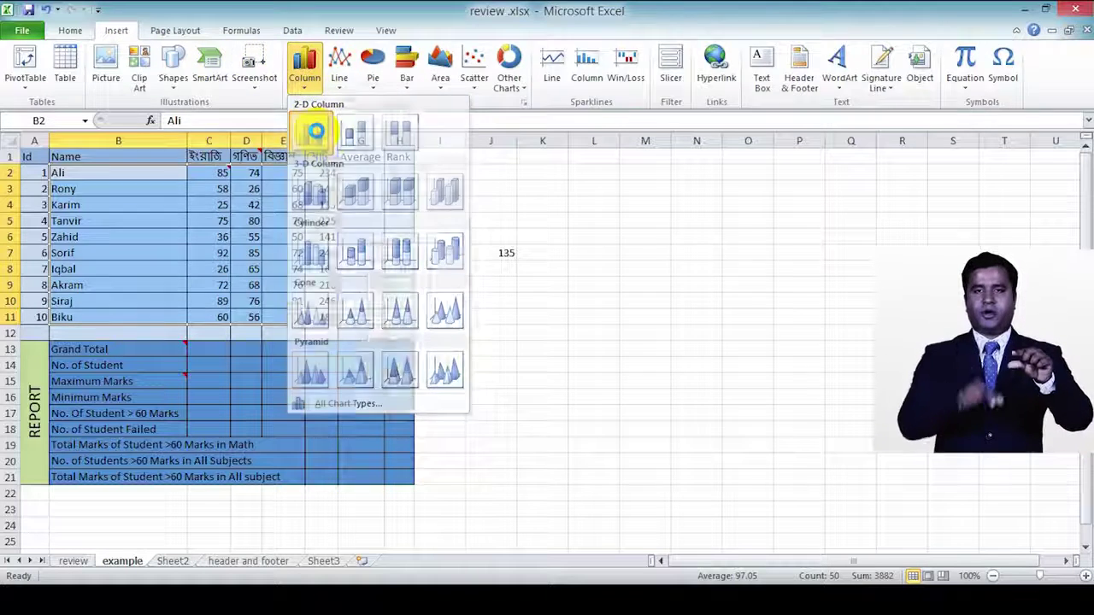
{"action": "left_click", "coordinate": [313, 127]}
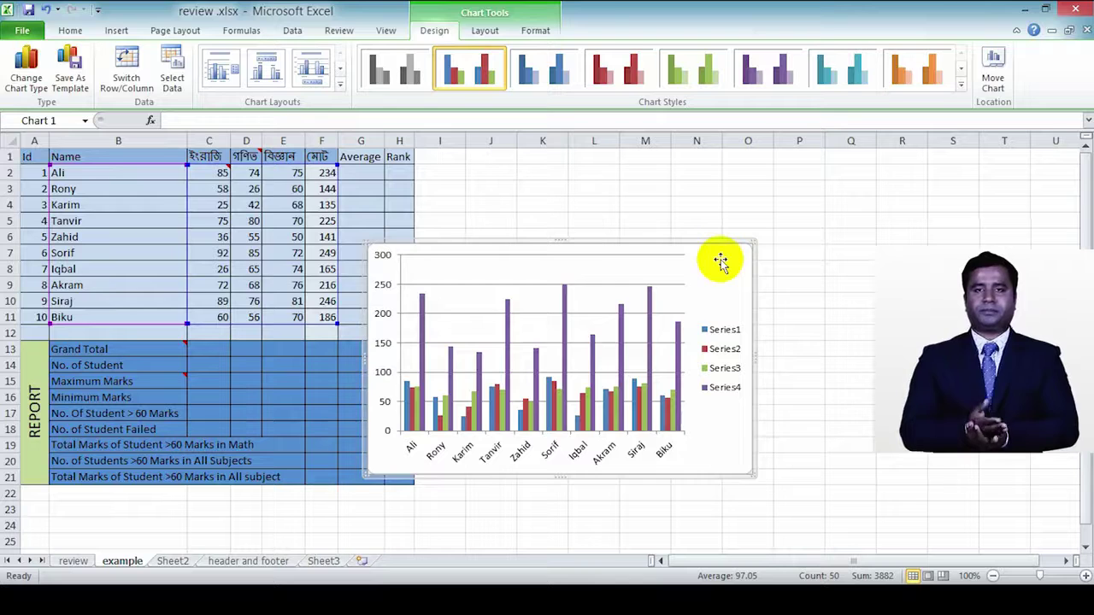
{"action": "key", "text": "Delete"}
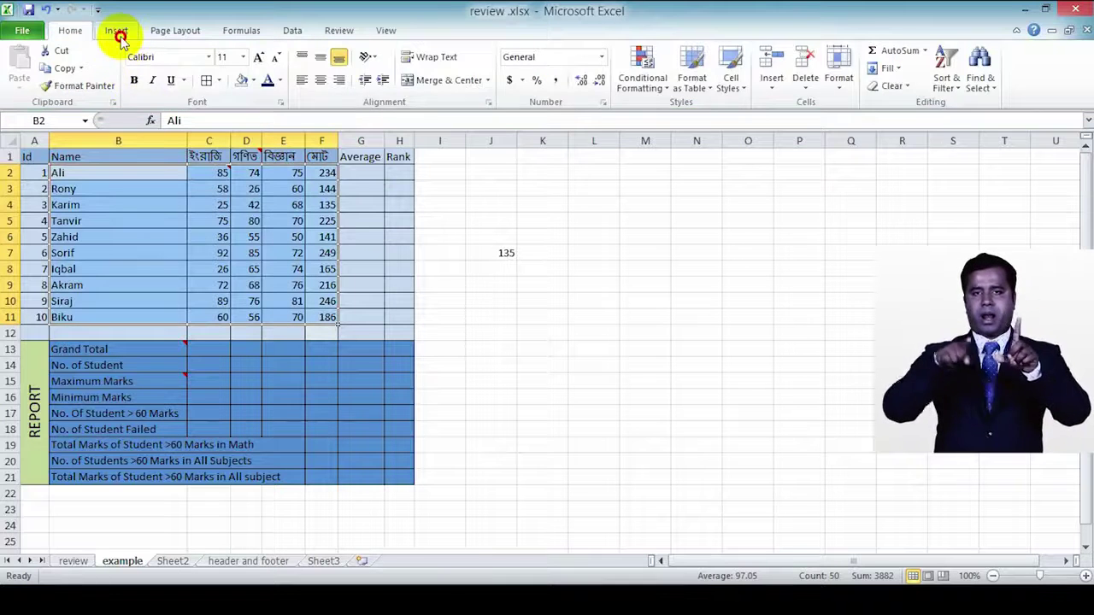
{"action": "left_click", "coordinate": [117, 34]}
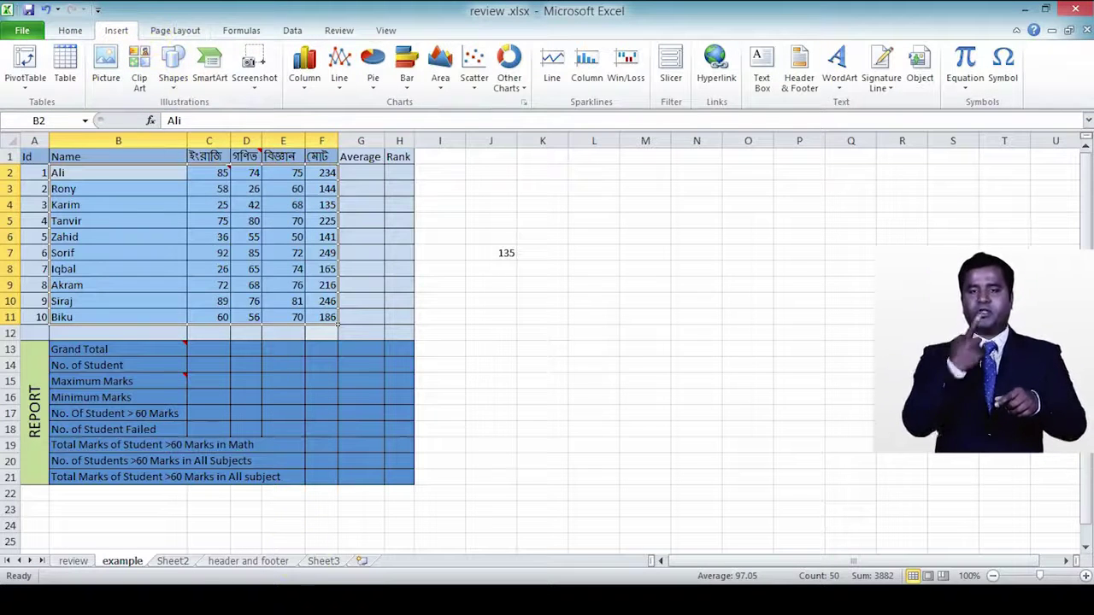
Step: On the review sheet, create Table1 at L1 with header Column1 using Ctrl+T
{"action": "left_click", "coordinate": [73, 561]}
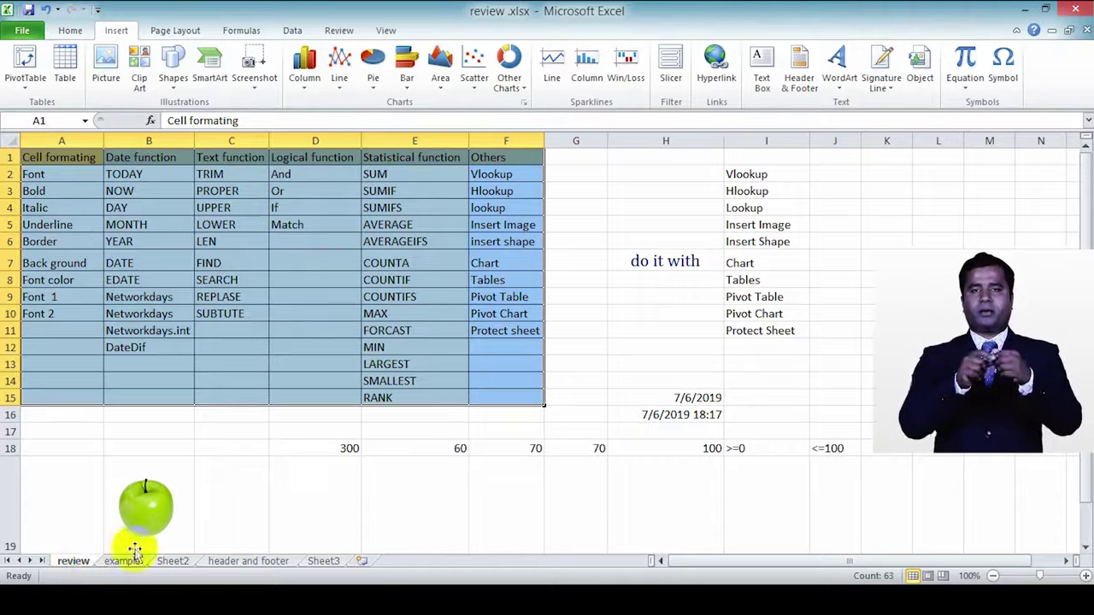
{"action": "left_click_drag", "start_coordinate": [39, 159], "coordinate": [504, 392]}
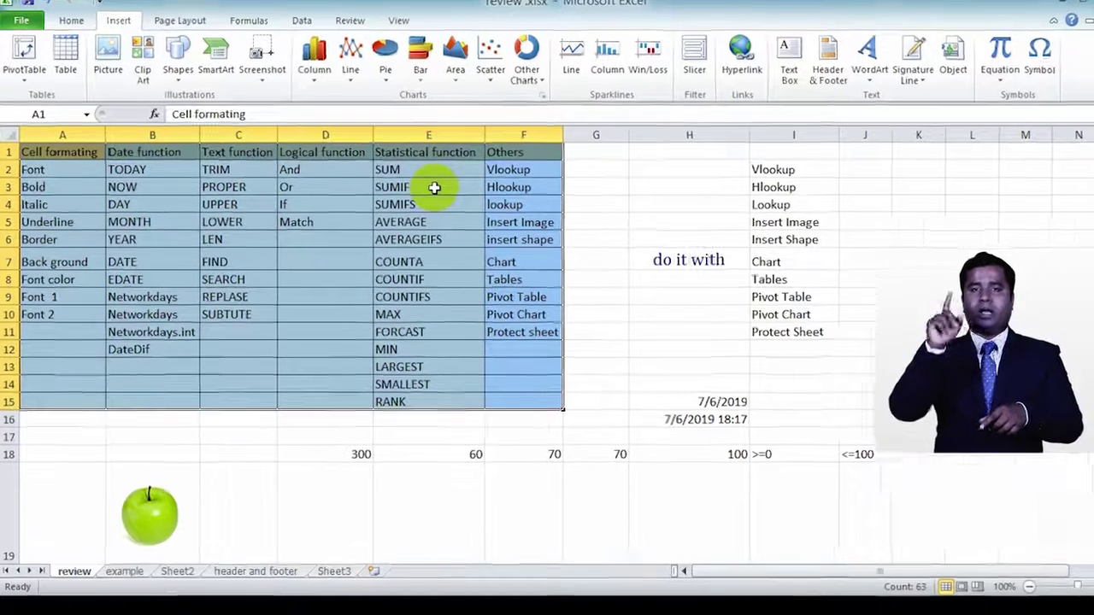
{"action": "key", "text": "ctrl+t"}
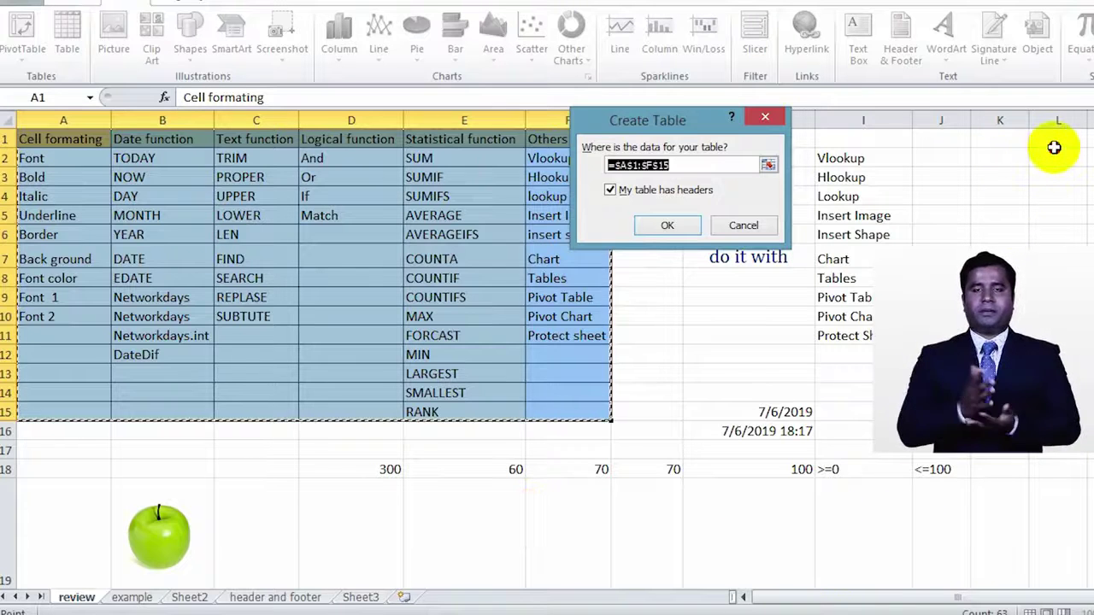
{"action": "left_click", "coordinate": [1060, 147]}
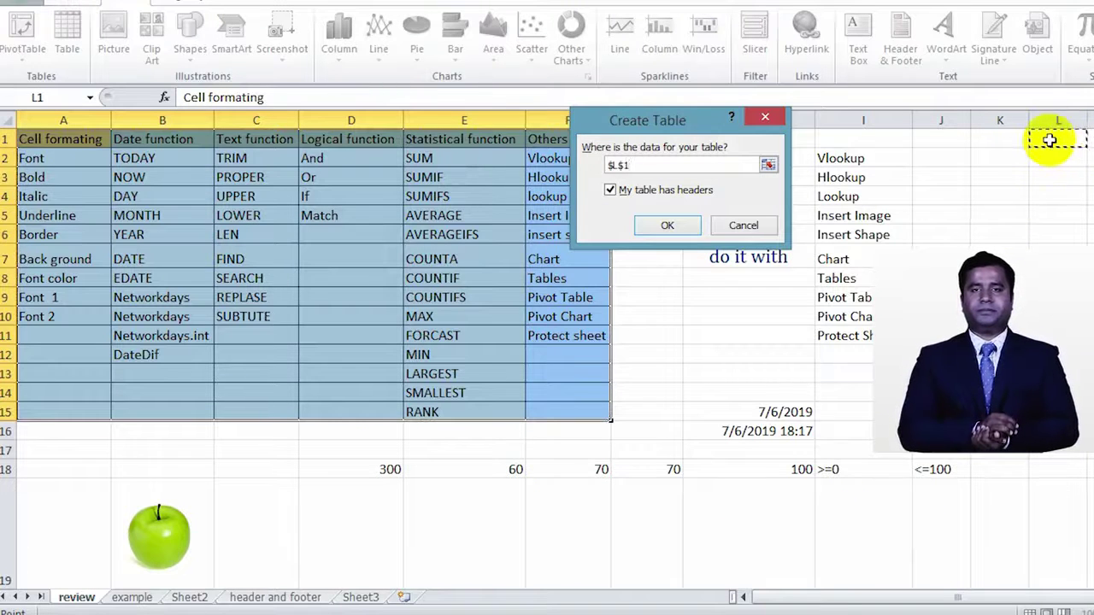
{"action": "left_click", "coordinate": [667, 226]}
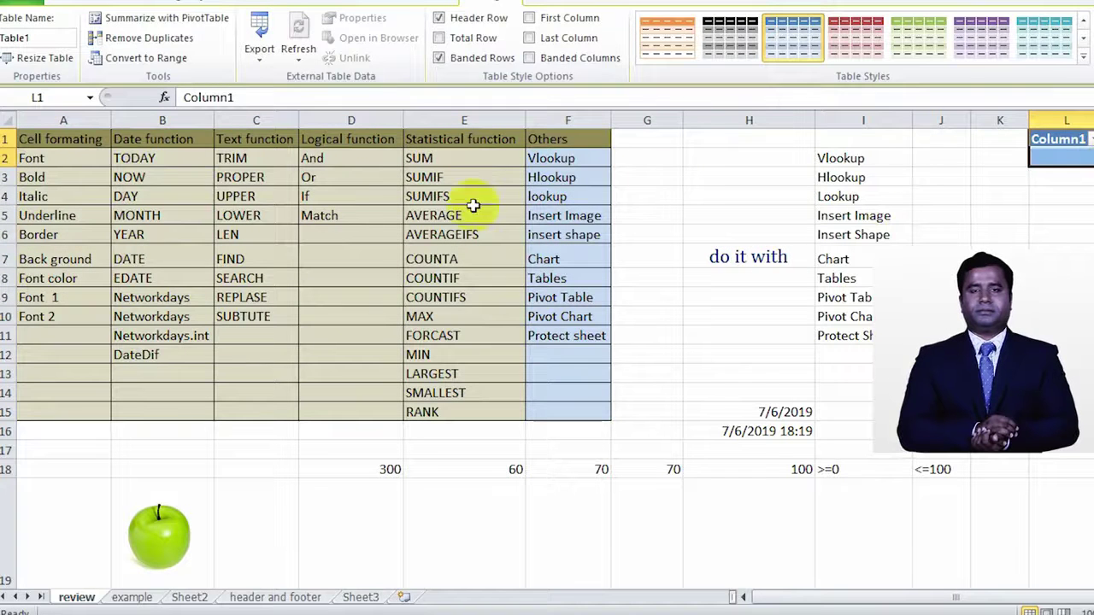
{"action": "left_click", "coordinate": [199, 179]}
Step: Convert A1:F15 into Table2 with headers, adding filter buttons and banded rows
{"action": "left_click_drag", "start_coordinate": [71, 144], "coordinate": [559, 410]}
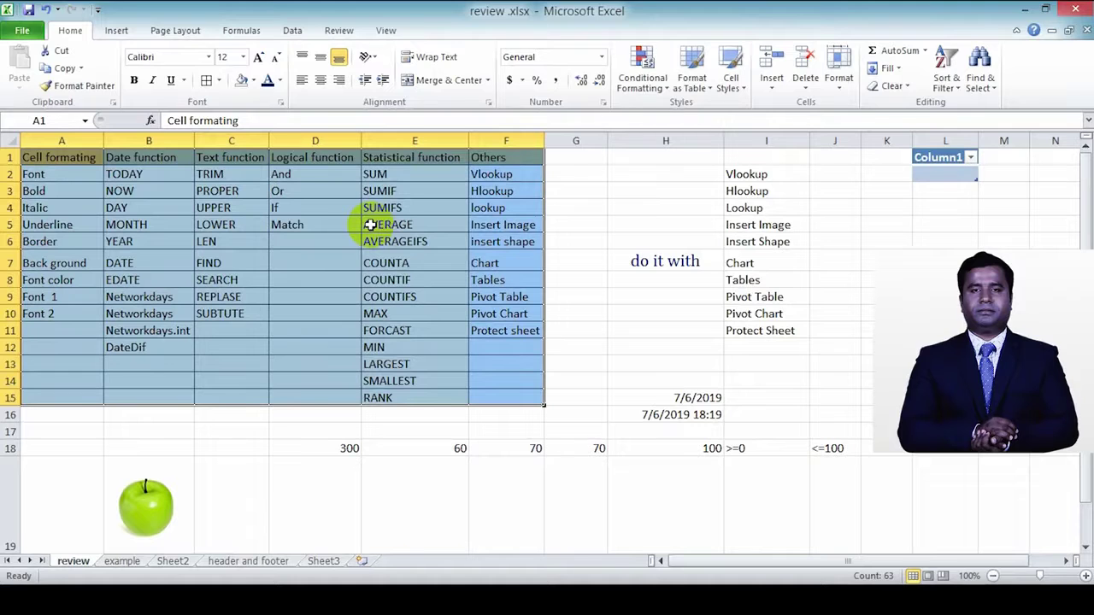
{"action": "key", "text": "ctrl+t"}
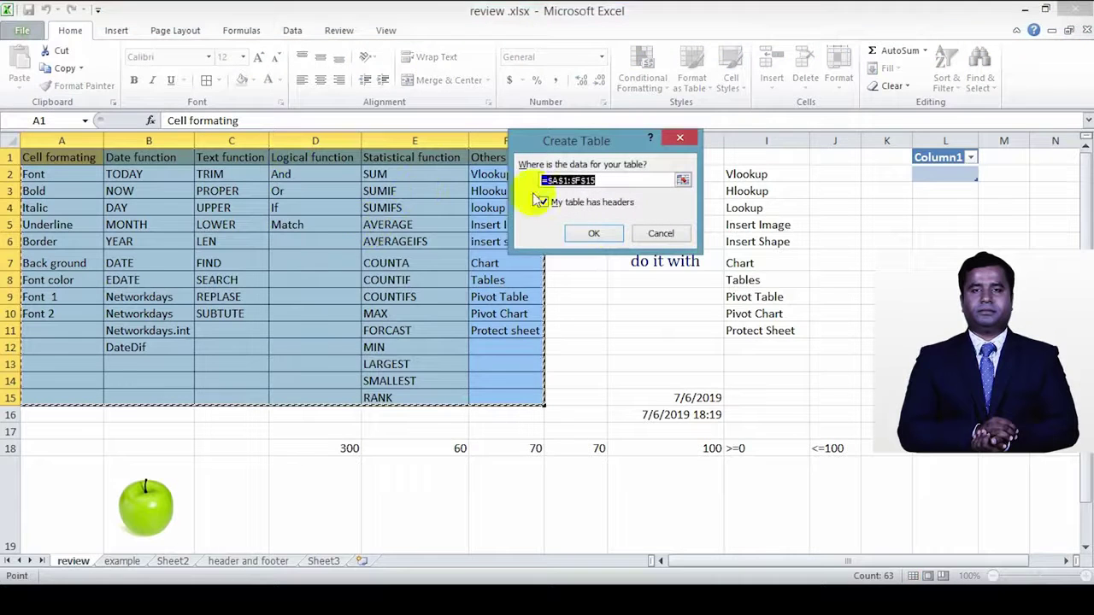
{"action": "left_click", "coordinate": [593, 232]}
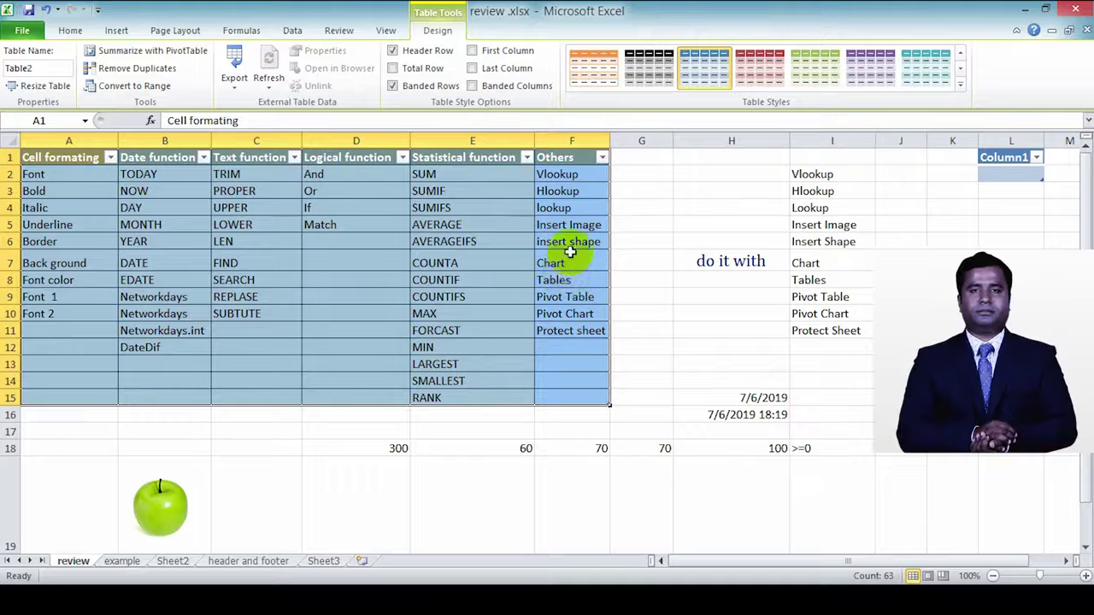
{"action": "left_click", "coordinate": [579, 278]}
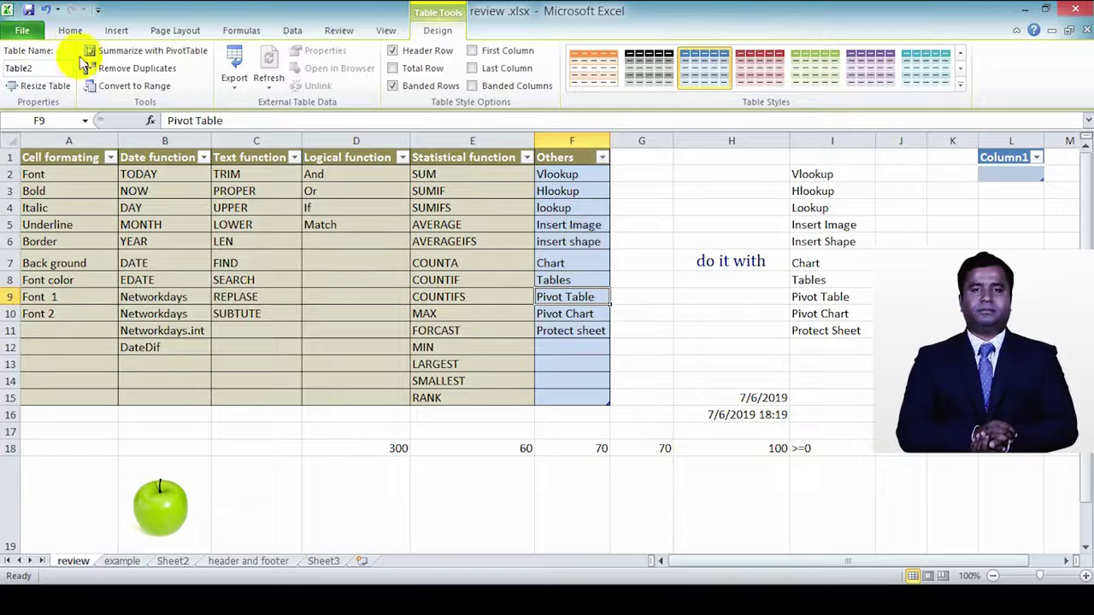
Step: Insert a PivotTable with PivotChart from the example sheet's B1:F11 marks onto a new worksheet
{"action": "left_click", "coordinate": [117, 34]}
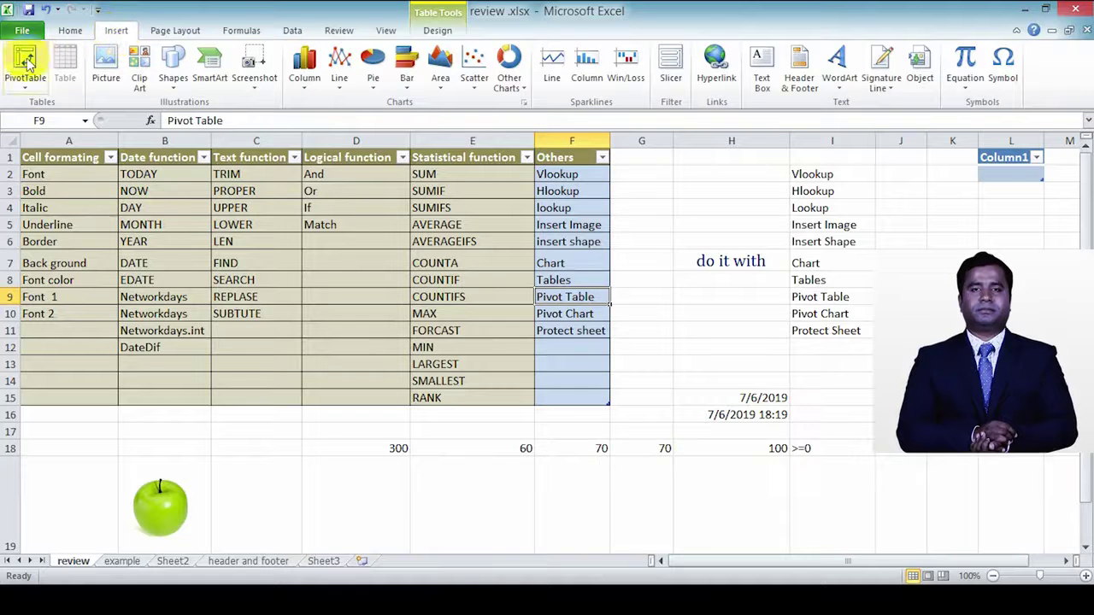
{"action": "left_click", "coordinate": [256, 262]}
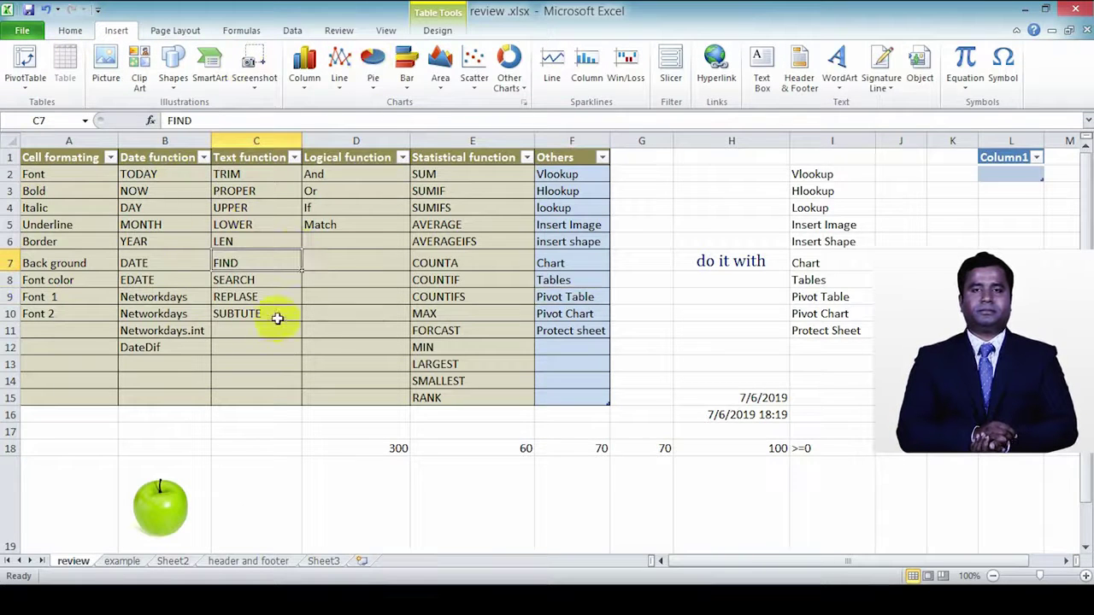
{"action": "left_click", "coordinate": [32, 86]}
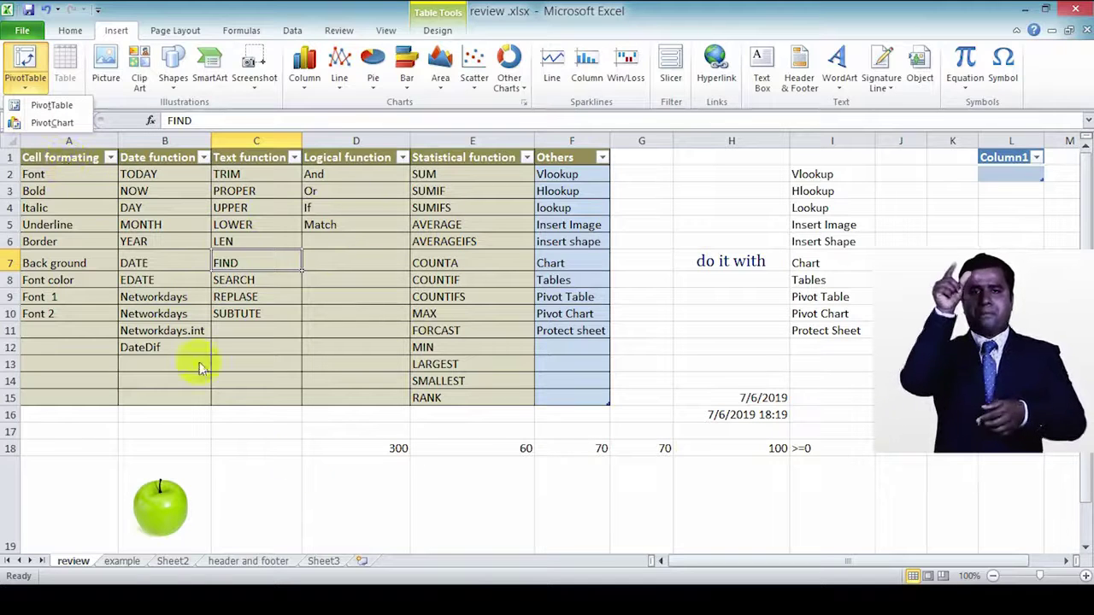
{"action": "left_click", "coordinate": [126, 561]}
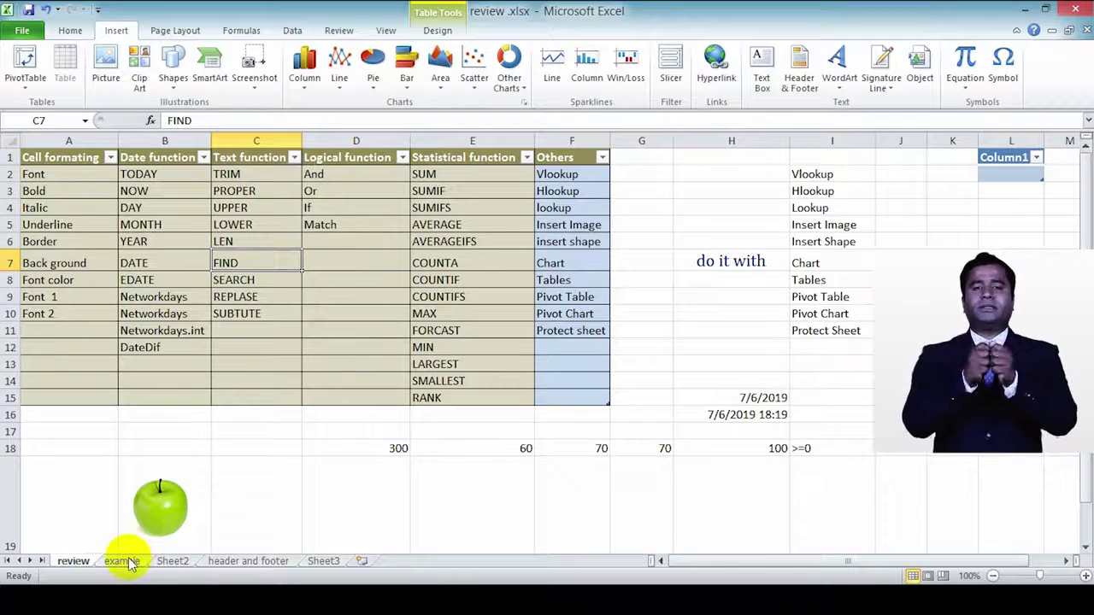
{"action": "left_click", "coordinate": [127, 561]}
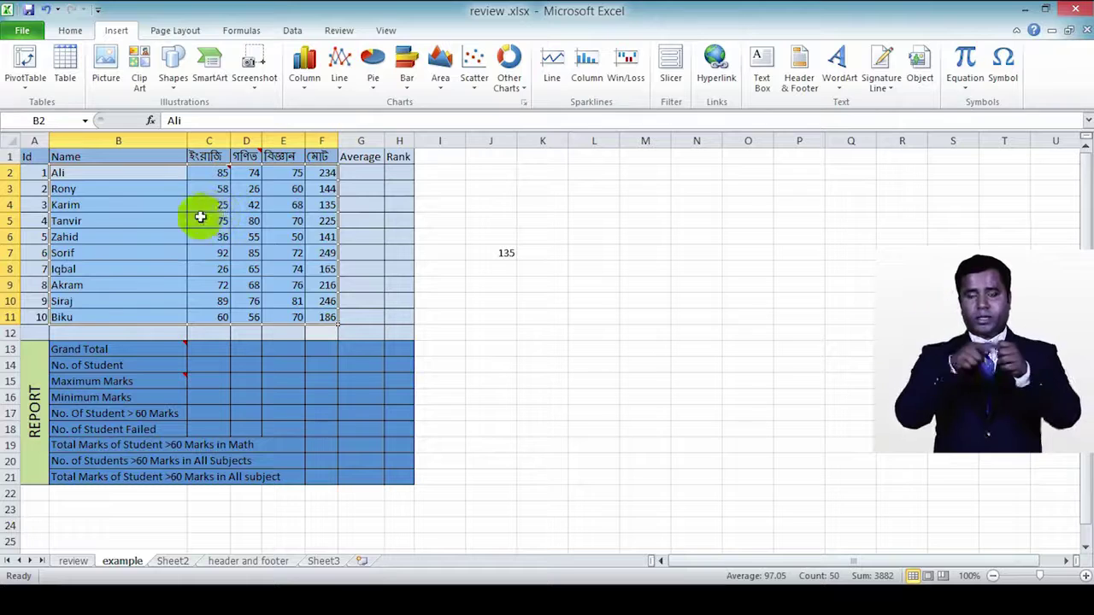
{"action": "left_click", "coordinate": [24, 83]}
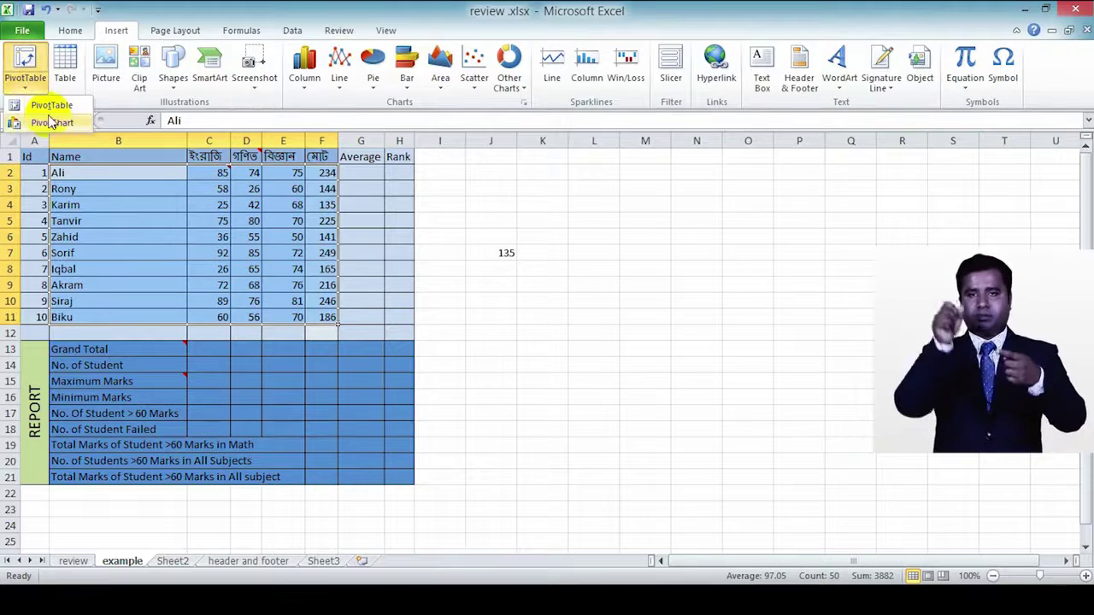
{"action": "left_click", "coordinate": [51, 122]}
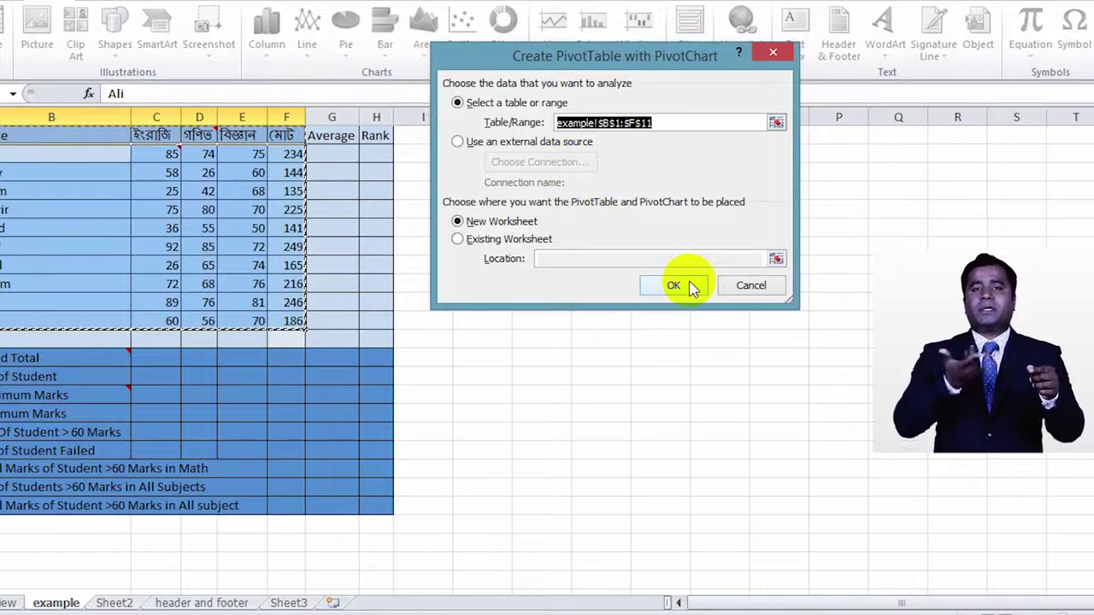
{"action": "left_click", "coordinate": [675, 286]}
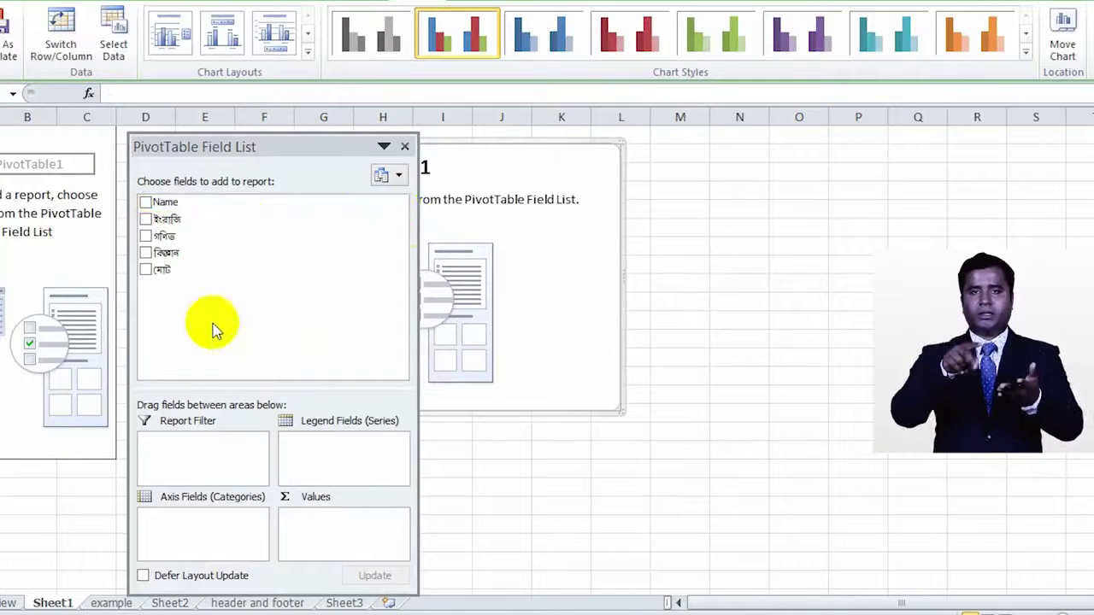
Step: Plot Sum of মোট with ইংরাজি and গণিত as legend series, then close the field list
{"action": "left_click_drag", "start_coordinate": [163, 220], "coordinate": [312, 440]}
{"action": "left_click_drag", "start_coordinate": [164, 236], "coordinate": [224, 521]}
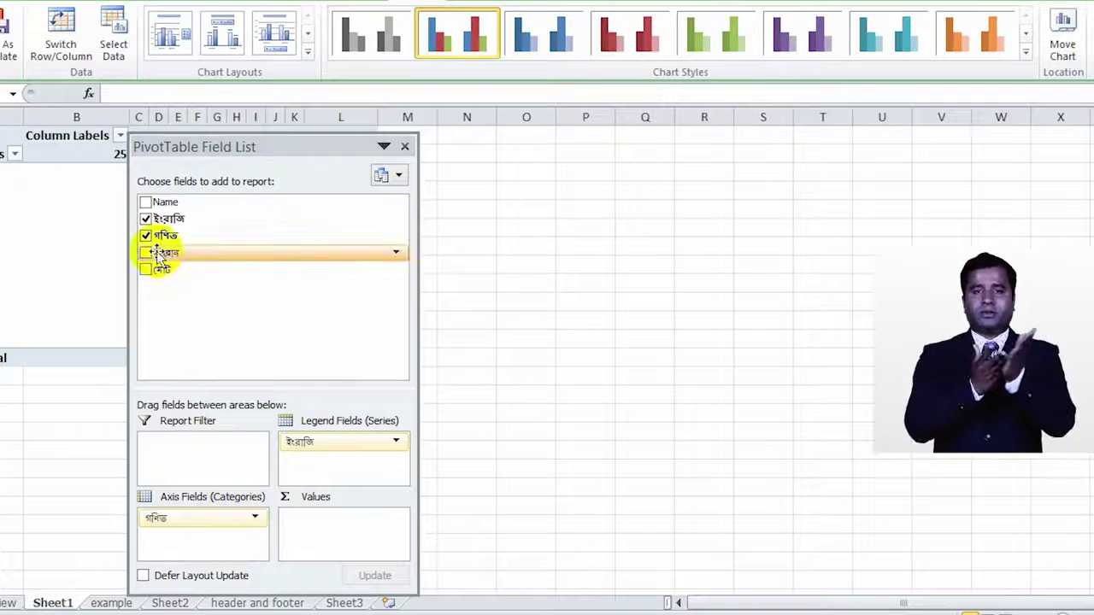
{"action": "left_click_drag", "start_coordinate": [160, 269], "coordinate": [321, 523]}
{"action": "left_click_drag", "start_coordinate": [324, 146], "coordinate": [849, 166]}
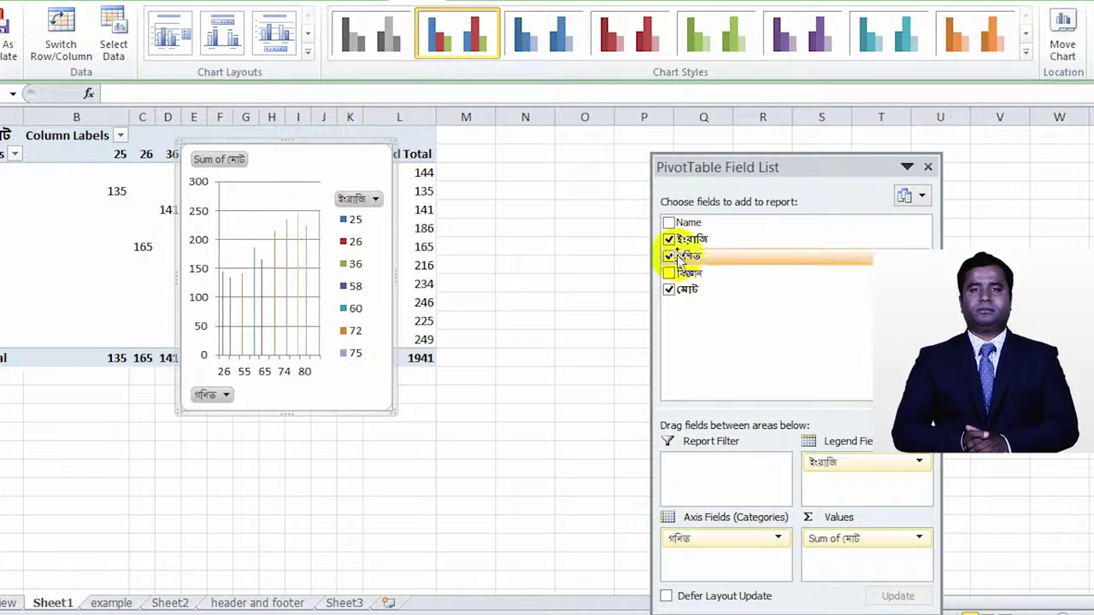
{"action": "left_click_drag", "start_coordinate": [816, 177], "coordinate": [798, 100]}
{"action": "left_click_drag", "start_coordinate": [672, 179], "coordinate": [827, 417]}
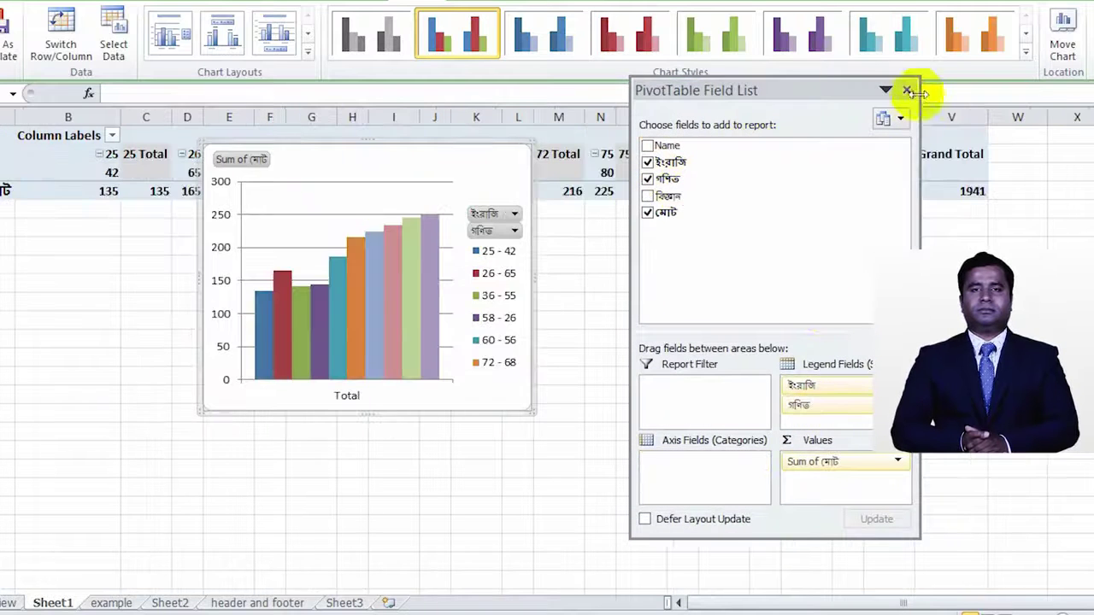
{"action": "left_click", "coordinate": [907, 89]}
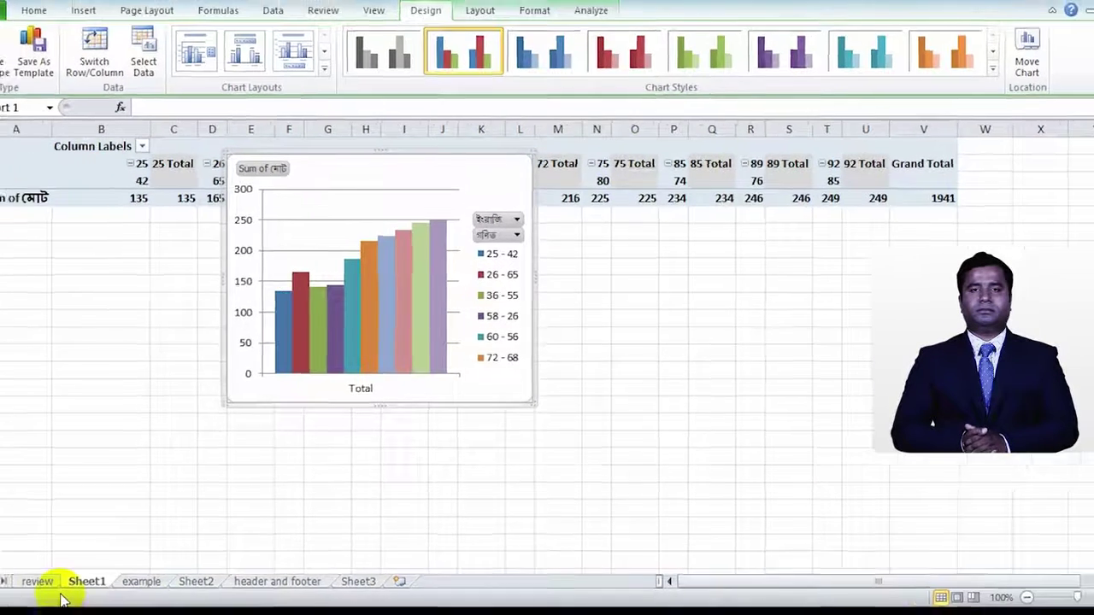
Step: Protect the review sheet with a password, entering it a second time to confirm
{"action": "left_click", "coordinate": [8, 602]}
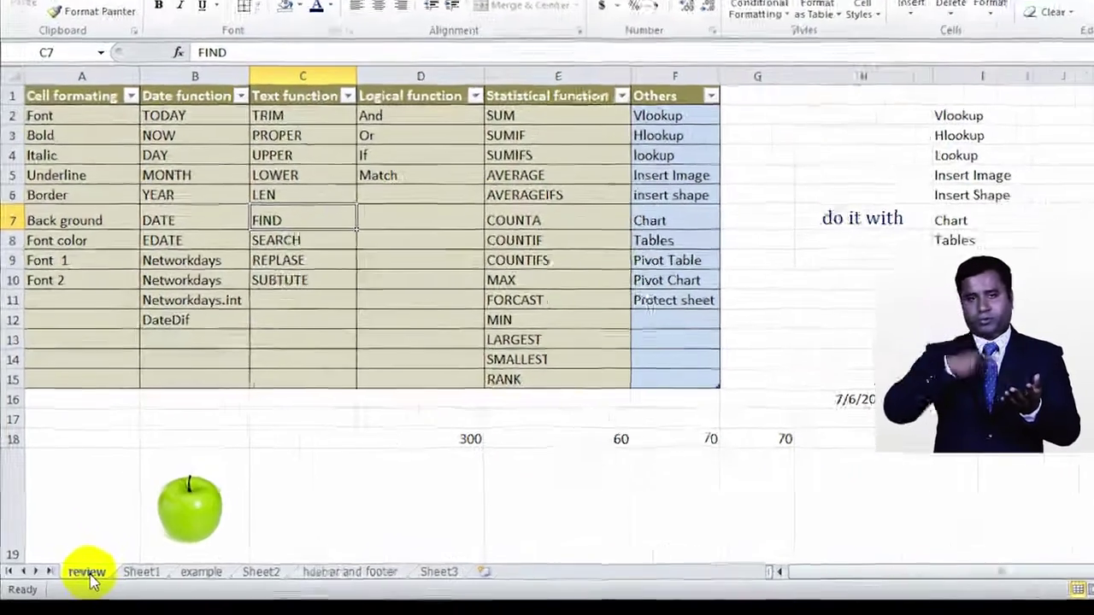
{"action": "right_click", "coordinate": [75, 564]}
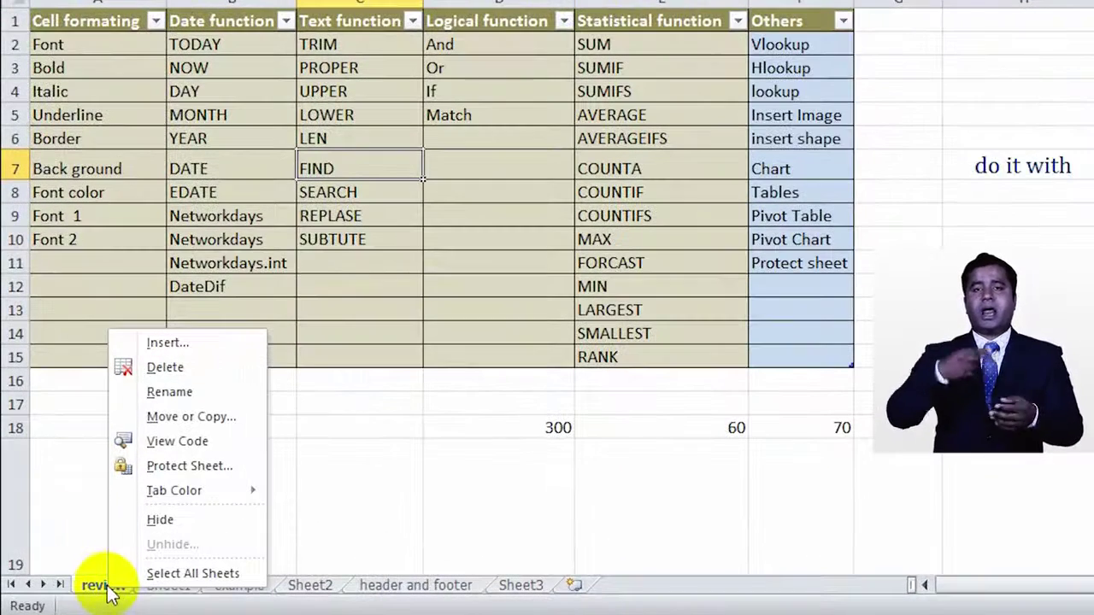
{"action": "mouse_move", "coordinate": [187, 487]}
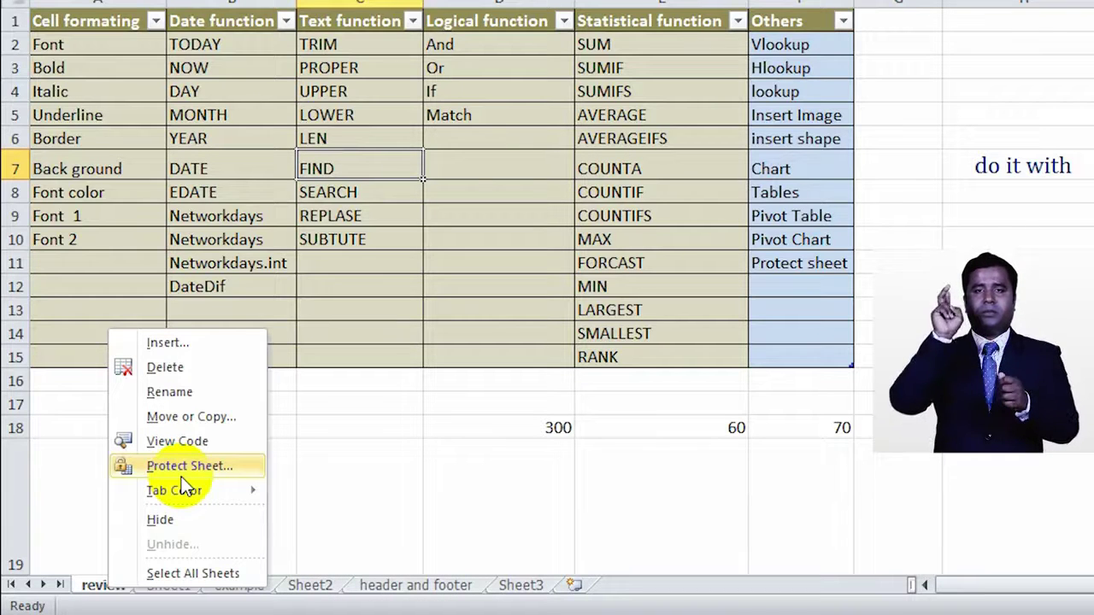
{"action": "left_click", "coordinate": [185, 466]}
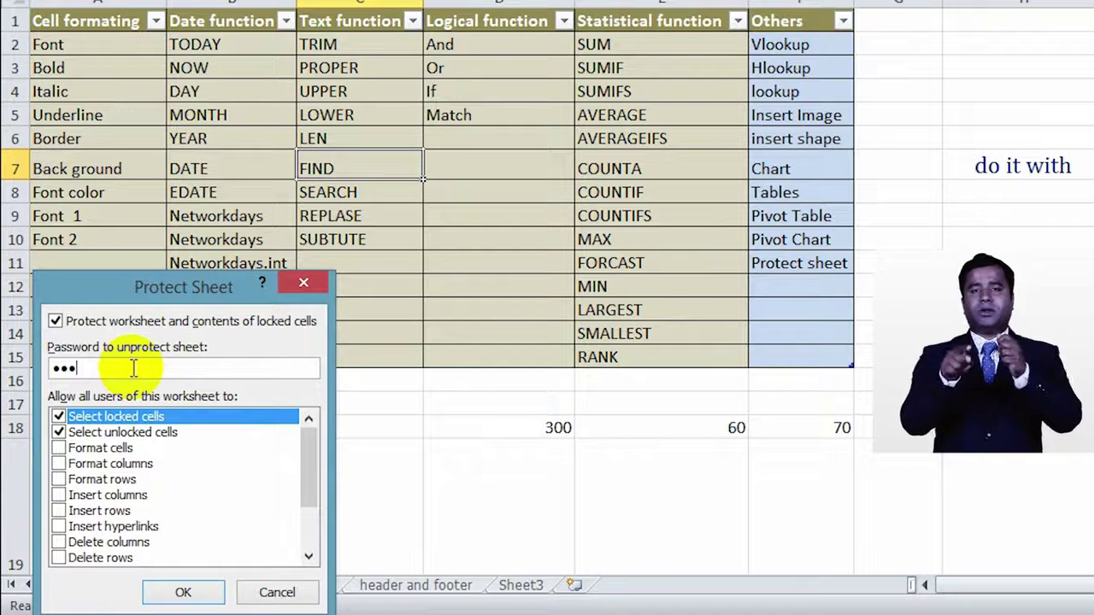
{"action": "key", "text": "Return"}
{"action": "type", "text": "123"}
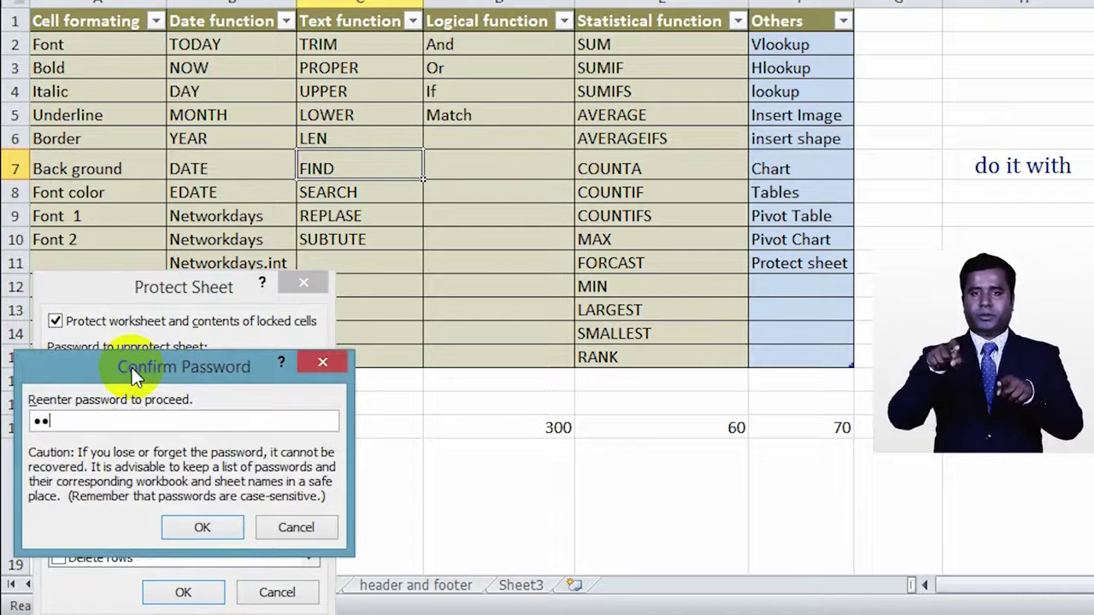
{"action": "key", "text": "Return"}
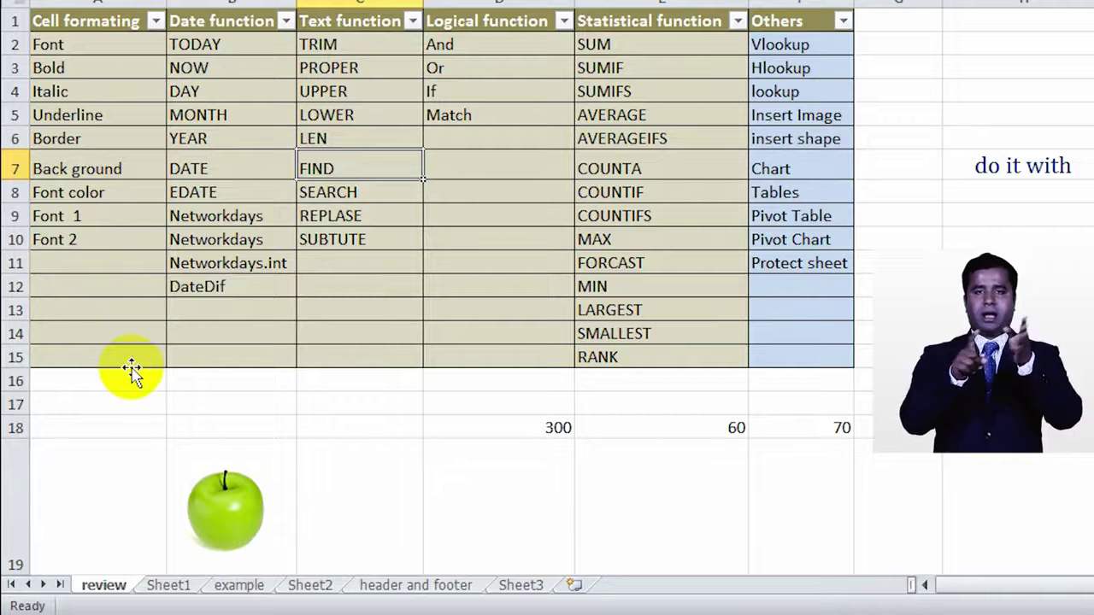
Step: Select several cells on the protected review sheet, including C9 (REPLASE) and empty G5
{"action": "left_click", "coordinate": [976, 215]}
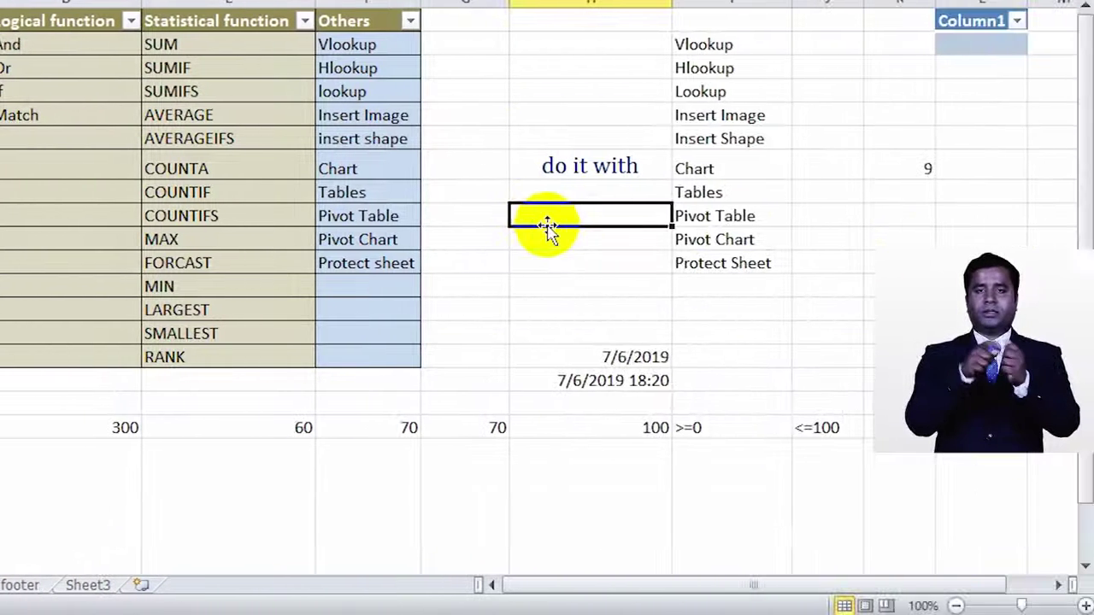
{"action": "double_click", "coordinate": [547, 226]}
{"action": "double_click", "coordinate": [545, 225]}
{"action": "double_click", "coordinate": [546, 226]}
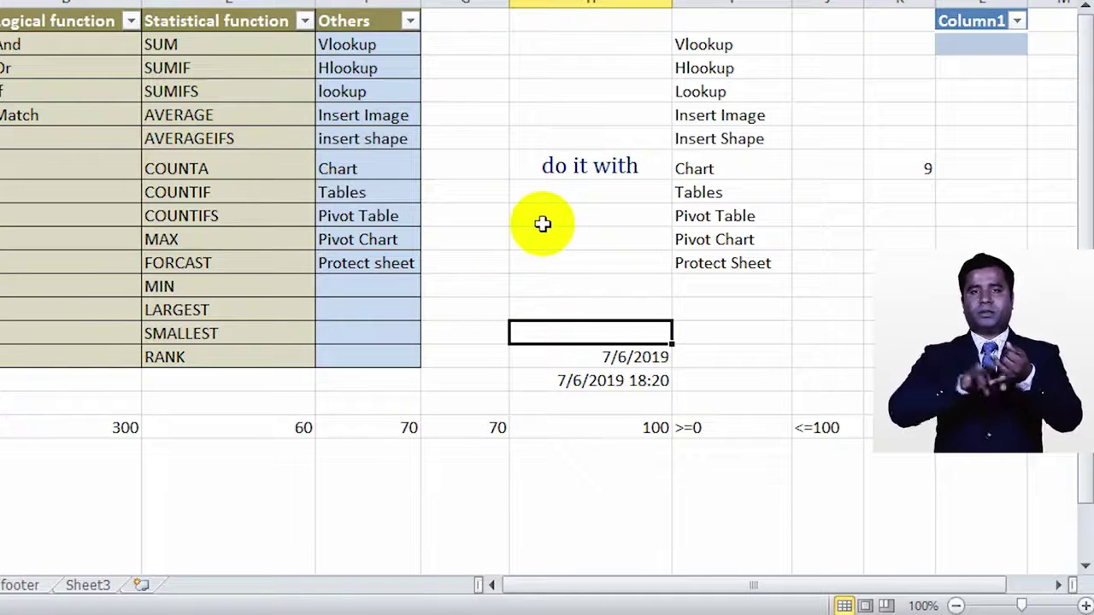
{"action": "right_click", "coordinate": [525, 214]}
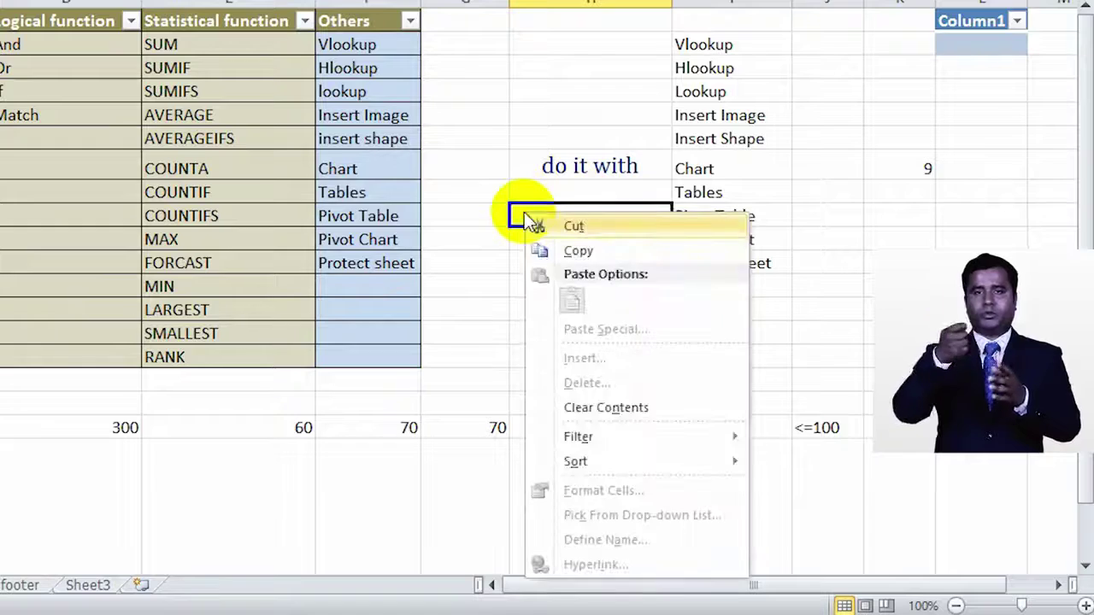
{"action": "key", "text": "Escape"}
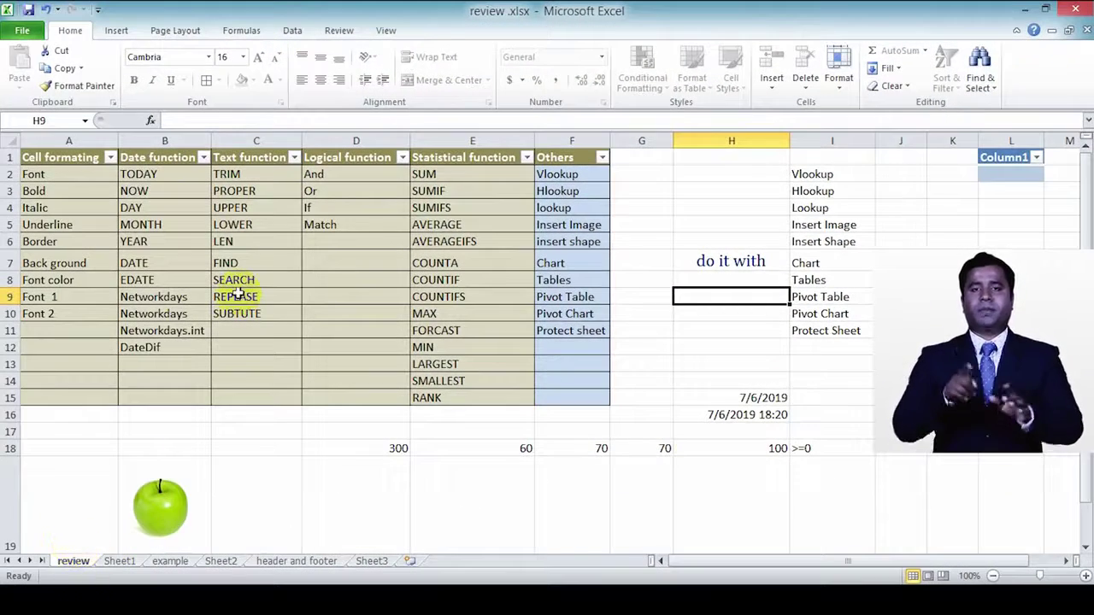
{"action": "left_click", "coordinate": [197, 283]}
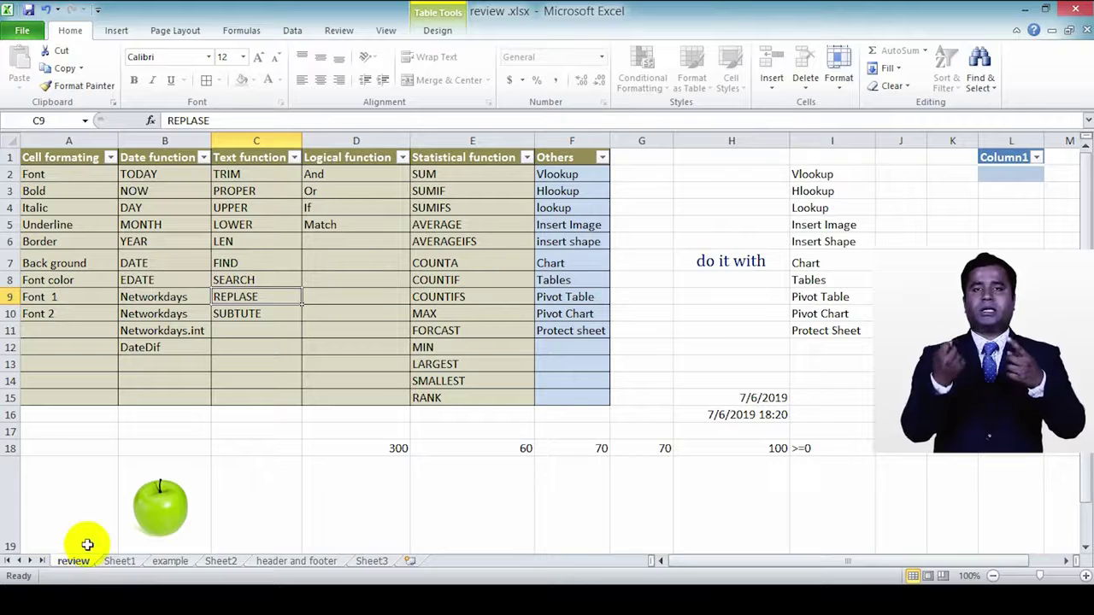
{"action": "left_click", "coordinate": [665, 223]}
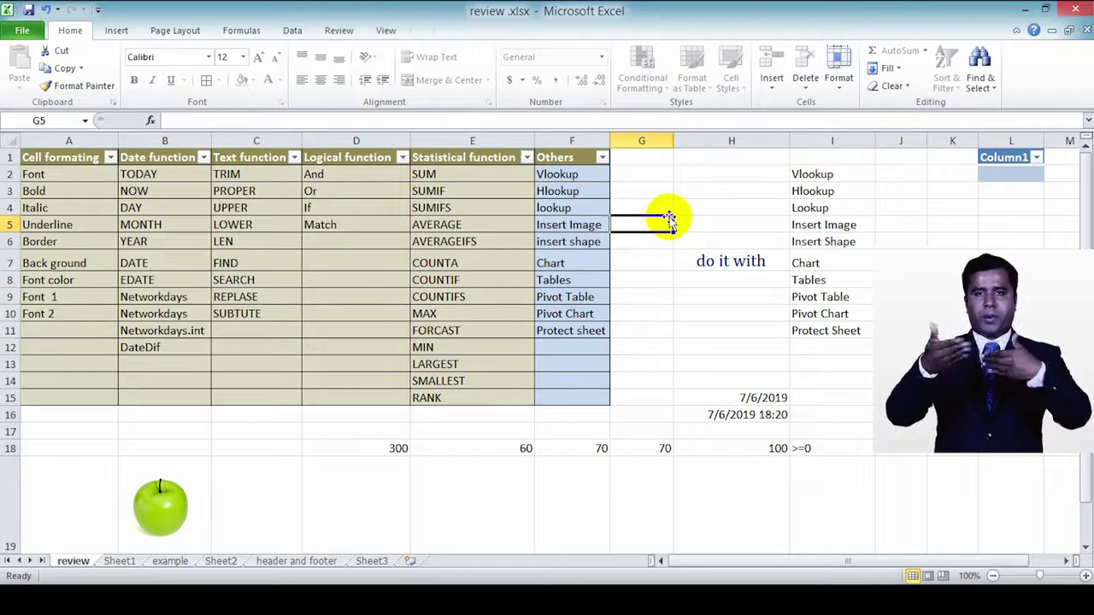
Step: Unprotect the review sheet by entering its password
{"action": "right_click", "coordinate": [74, 561]}
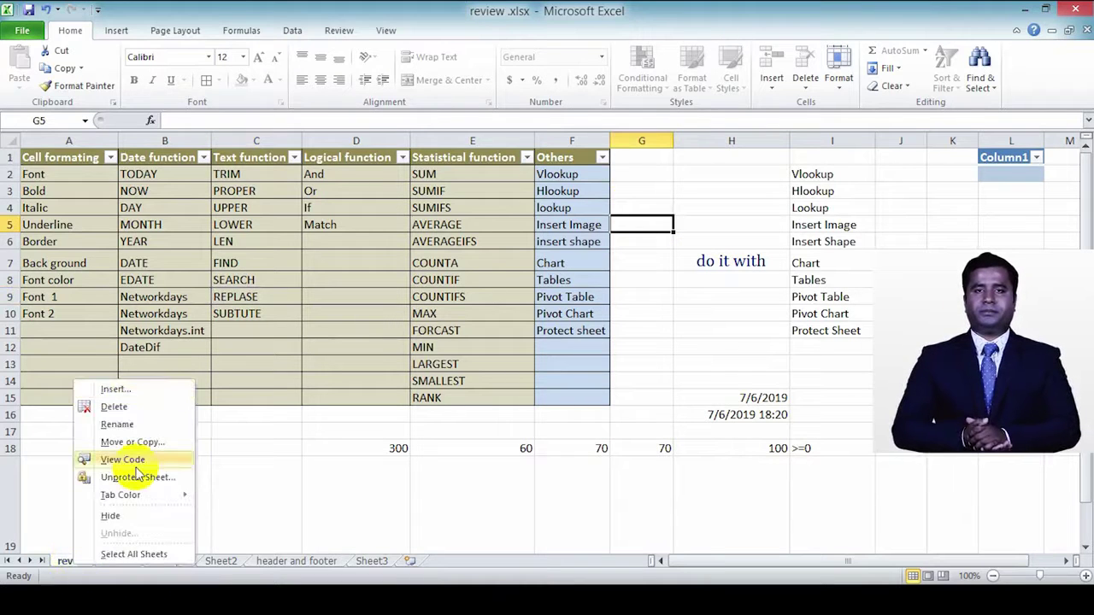
{"action": "left_click", "coordinate": [132, 478]}
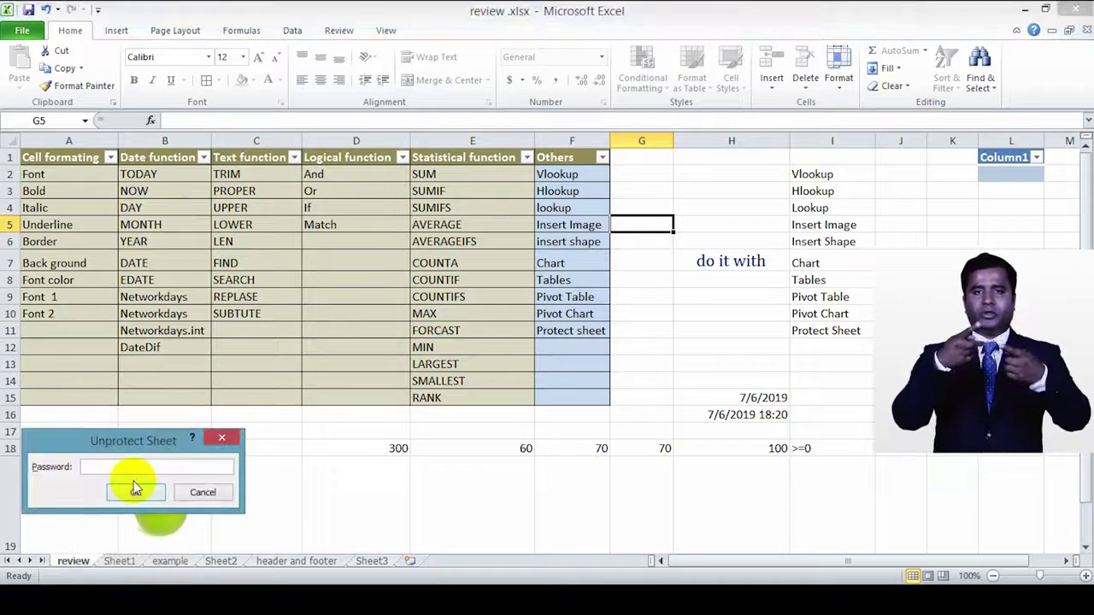
{"action": "type", "text": "123"}
{"action": "key", "text": "Return"}
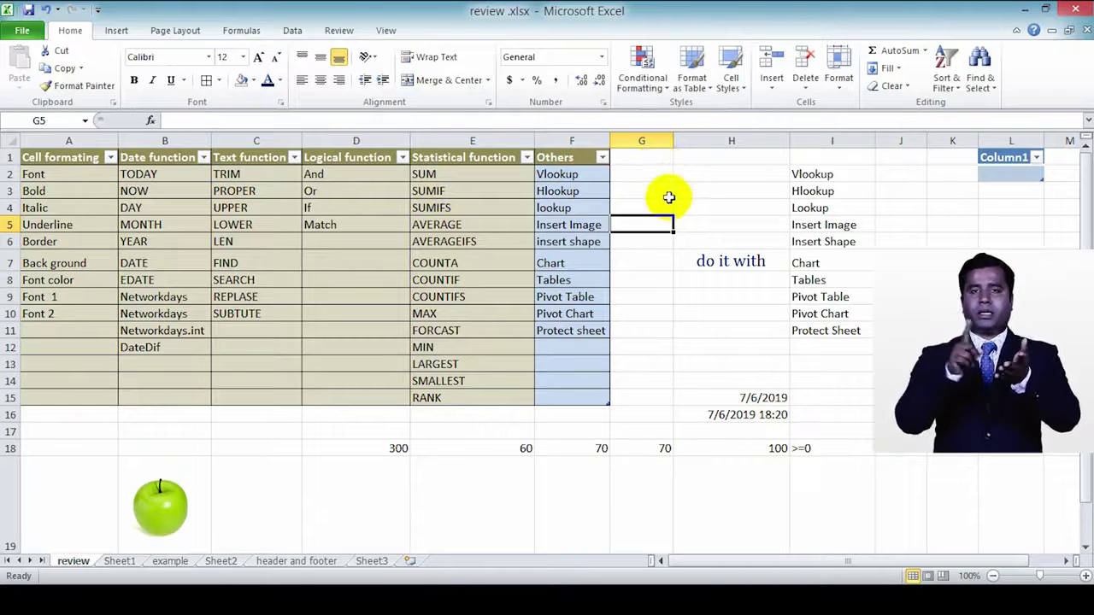
Step: Clear G2:L19 beside the function table and delete the leftover Column1 table
{"action": "left_click_drag", "start_coordinate": [643, 173], "coordinate": [1035, 471]}
{"action": "key", "text": "Delete"}
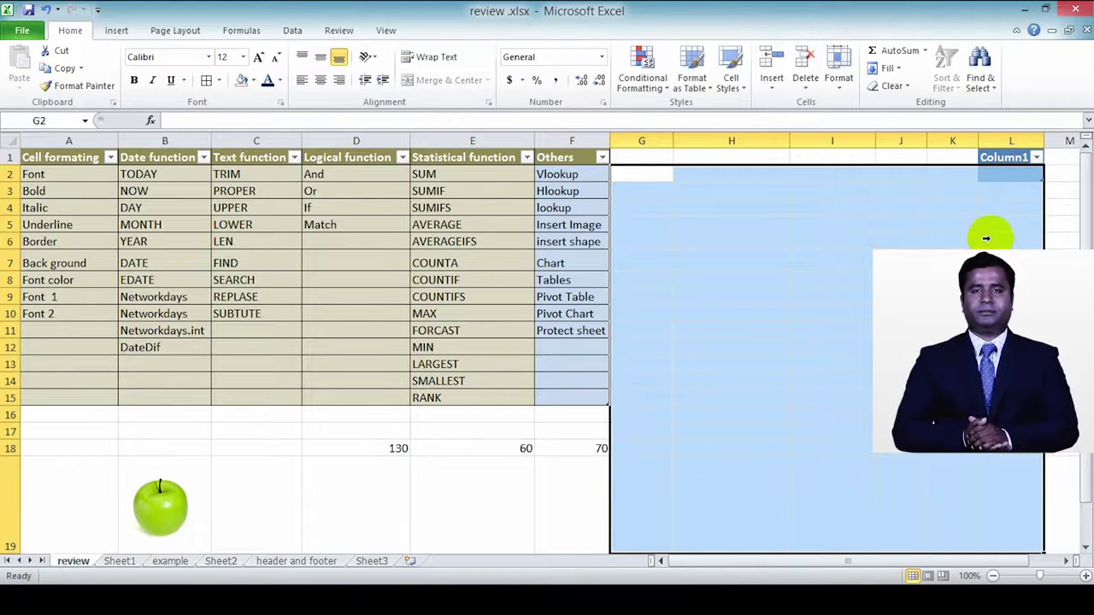
{"action": "left_click", "coordinate": [920, 208]}
{"action": "left_click_drag", "start_coordinate": [930, 161], "coordinate": [1043, 196]}
{"action": "key", "text": "Delete"}
Step: Select the A18:G19 numbers row and delete the apple picture
{"action": "left_click", "coordinate": [498, 456]}
{"action": "left_click_drag", "start_coordinate": [640, 446], "coordinate": [97, 513]}
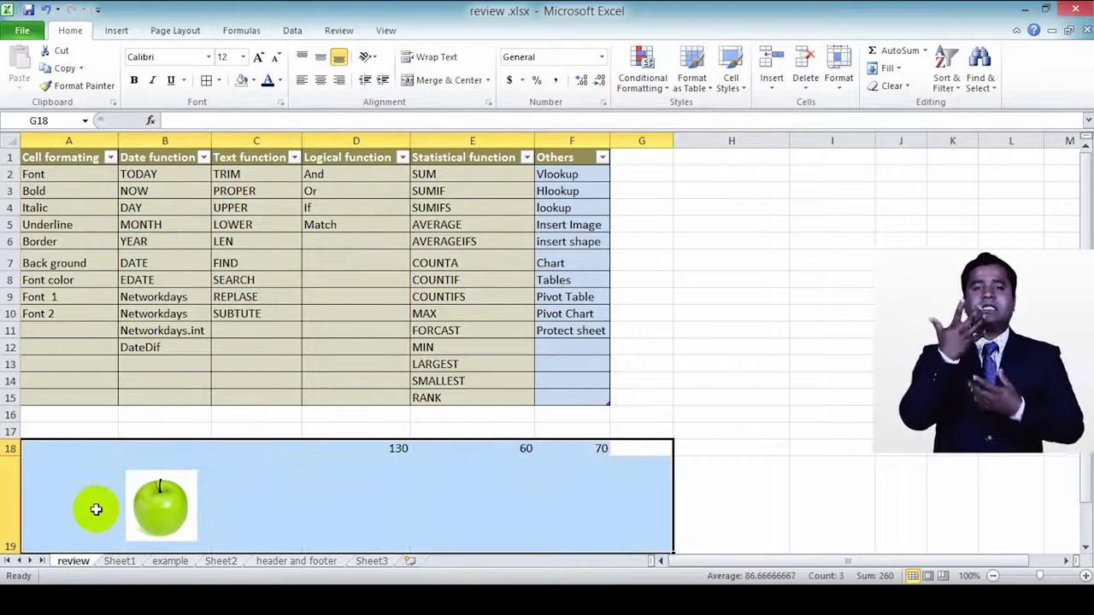
{"action": "left_click", "coordinate": [726, 345]}
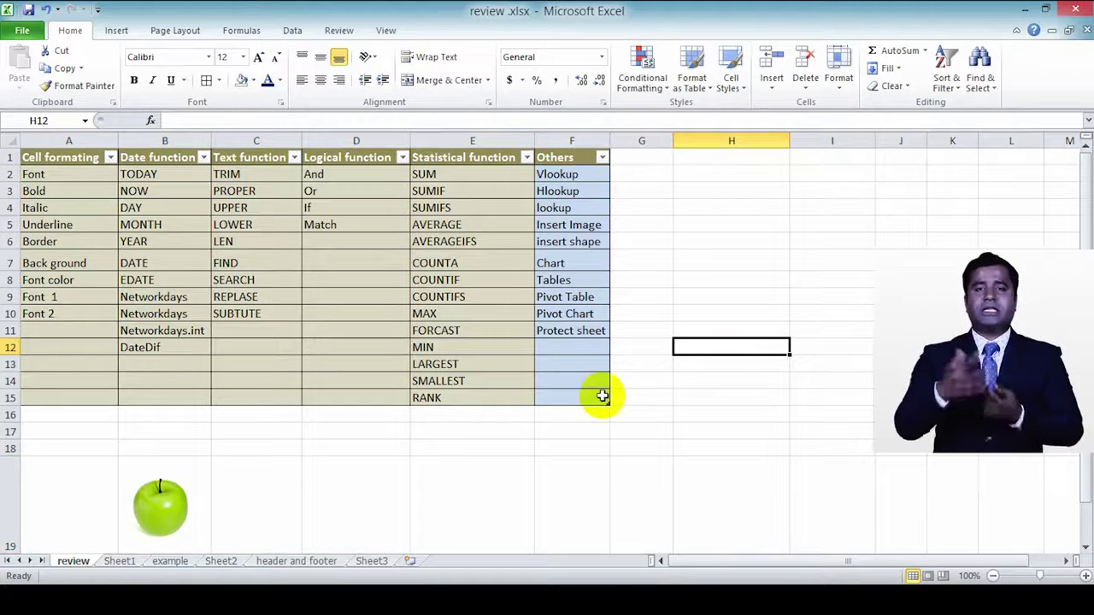
{"action": "left_click", "coordinate": [160, 509]}
{"action": "key", "text": "Delete"}
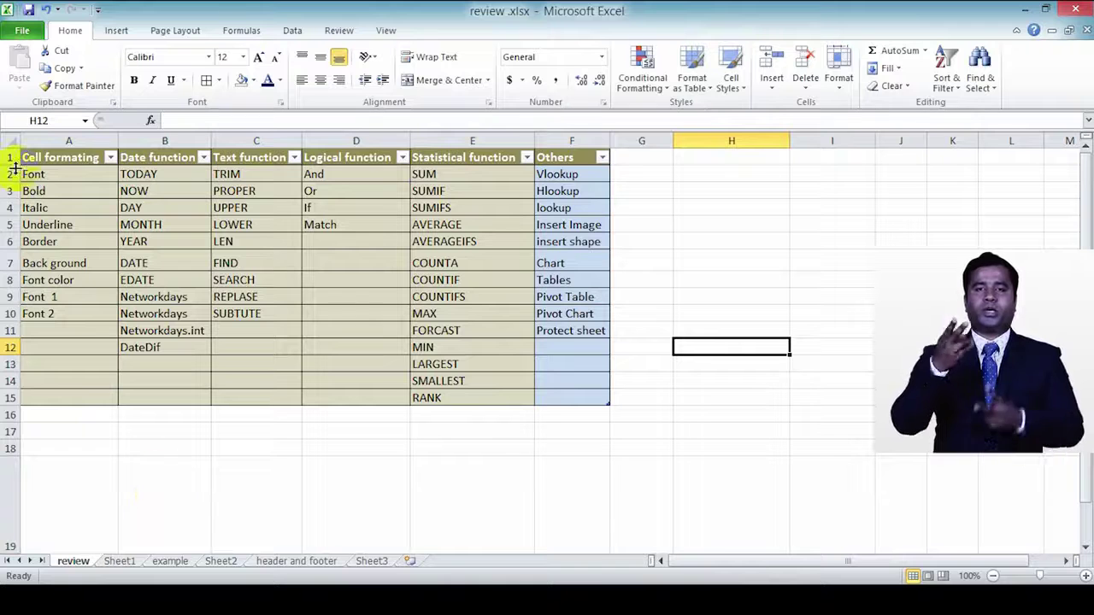
Step: Save the workbook to the Desktop with the file name Review.xlsx
{"action": "left_click", "coordinate": [22, 31]}
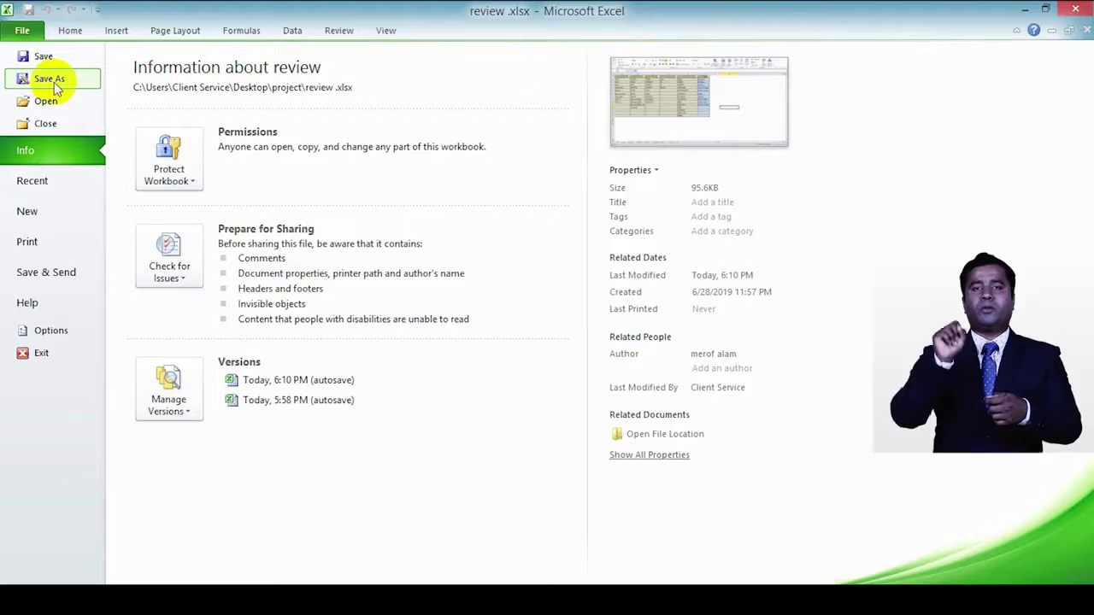
{"action": "left_click", "coordinate": [53, 82]}
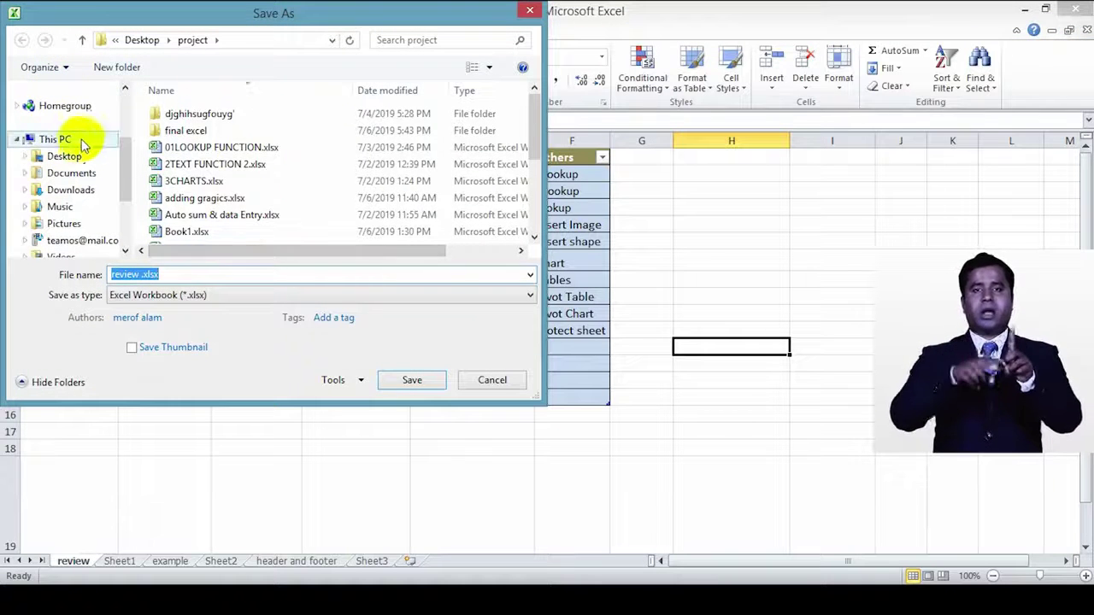
{"action": "left_click", "coordinate": [73, 157]}
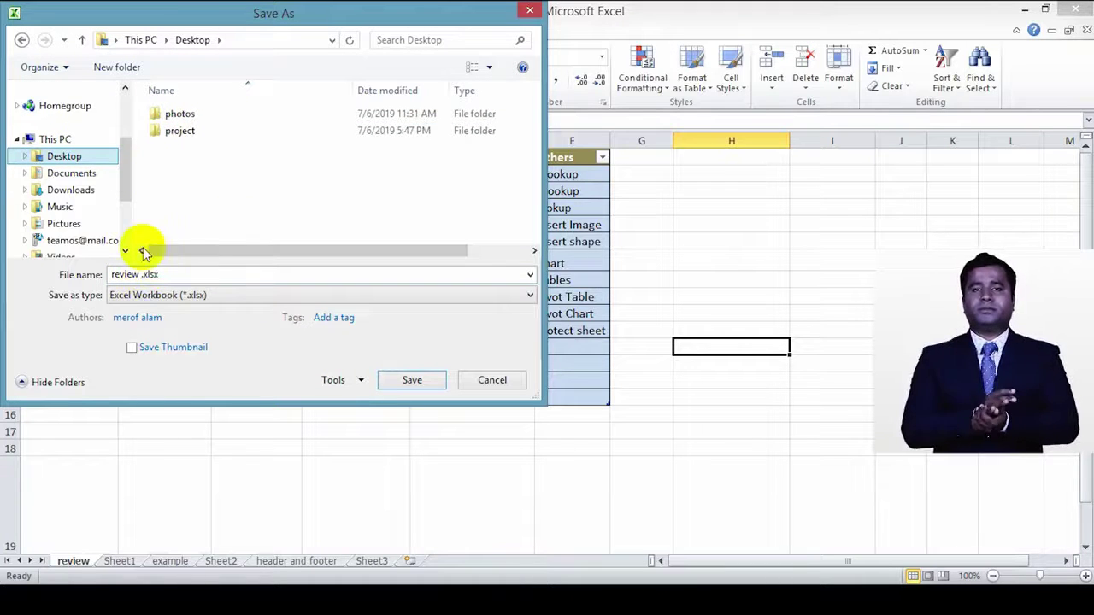
{"action": "double_click", "coordinate": [118, 271]}
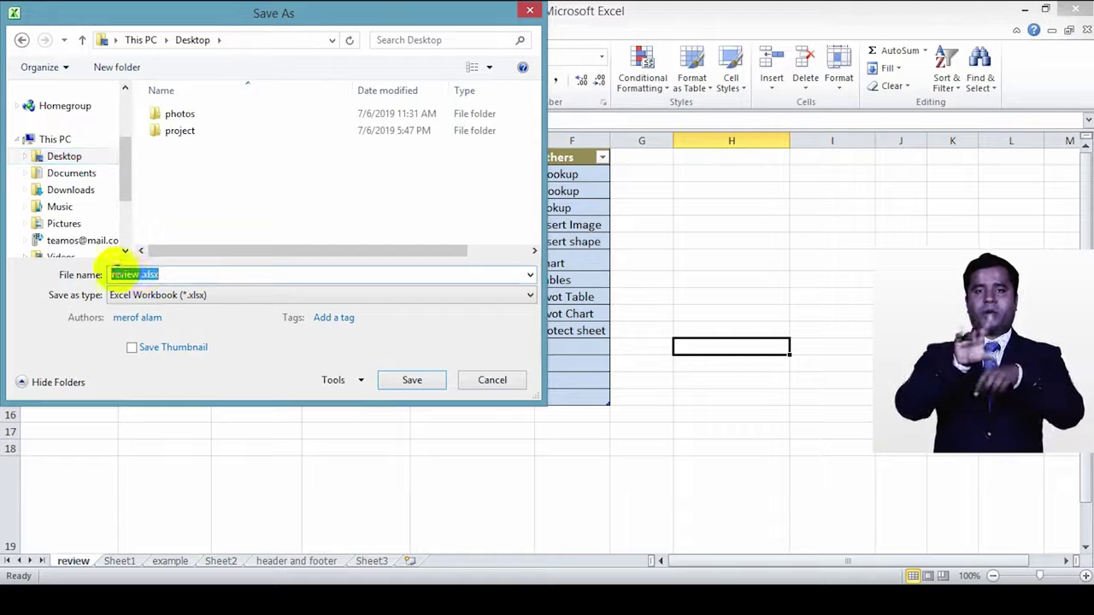
{"action": "double_click", "coordinate": [125, 273]}
{"action": "type", "text": "Review"}
{"action": "left_click", "coordinate": [78, 271]}
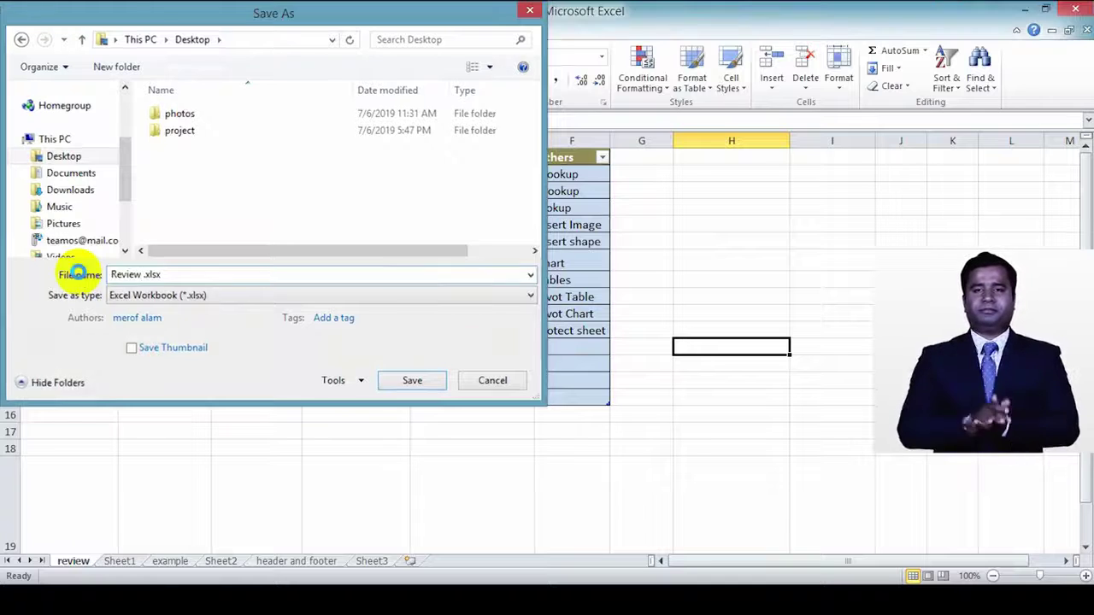
{"action": "key", "text": "Return"}
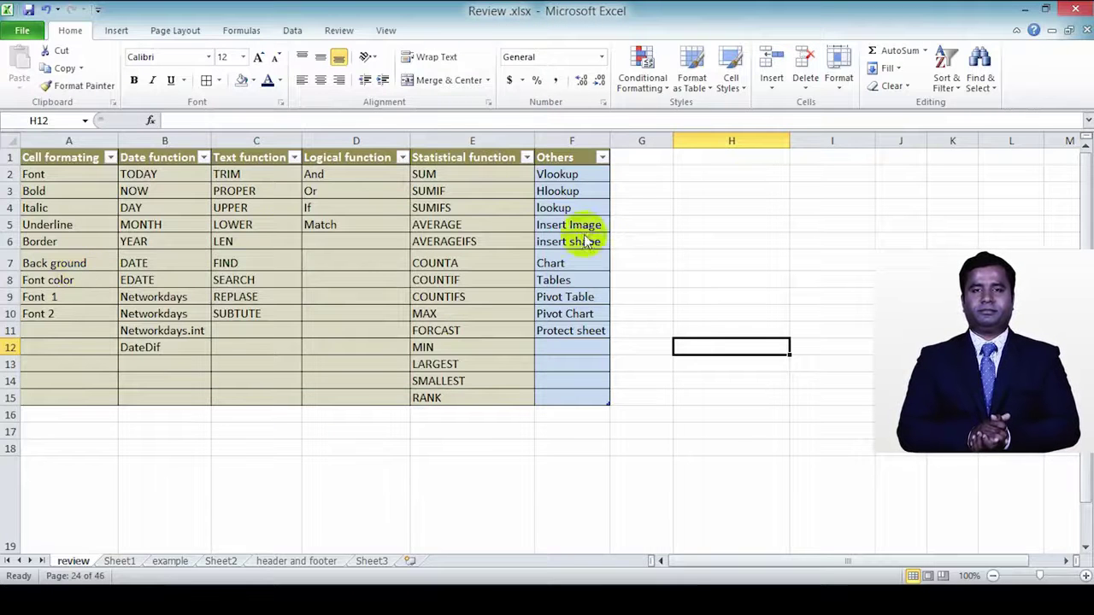
Step: Reopen Review.xlsx from the refreshed Desktop and dismiss the stopped-working warning
{"action": "scroll", "coordinate": [166, 436], "scroll_direction": "down", "scroll_amount": 2}
{"action": "scroll", "coordinate": [642, 345], "scroll_direction": "up", "scroll_amount": 2}
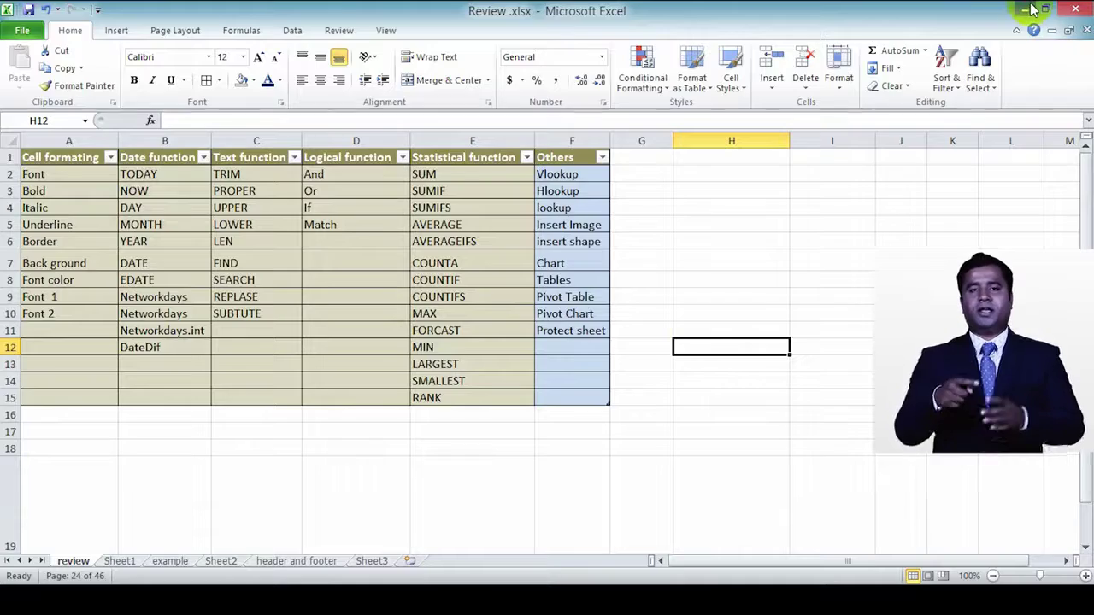
{"action": "left_click", "coordinate": [1029, 9]}
{"action": "right_click", "coordinate": [271, 135]}
{"action": "left_click", "coordinate": [317, 178]}
{"action": "double_click", "coordinate": [29, 363]}
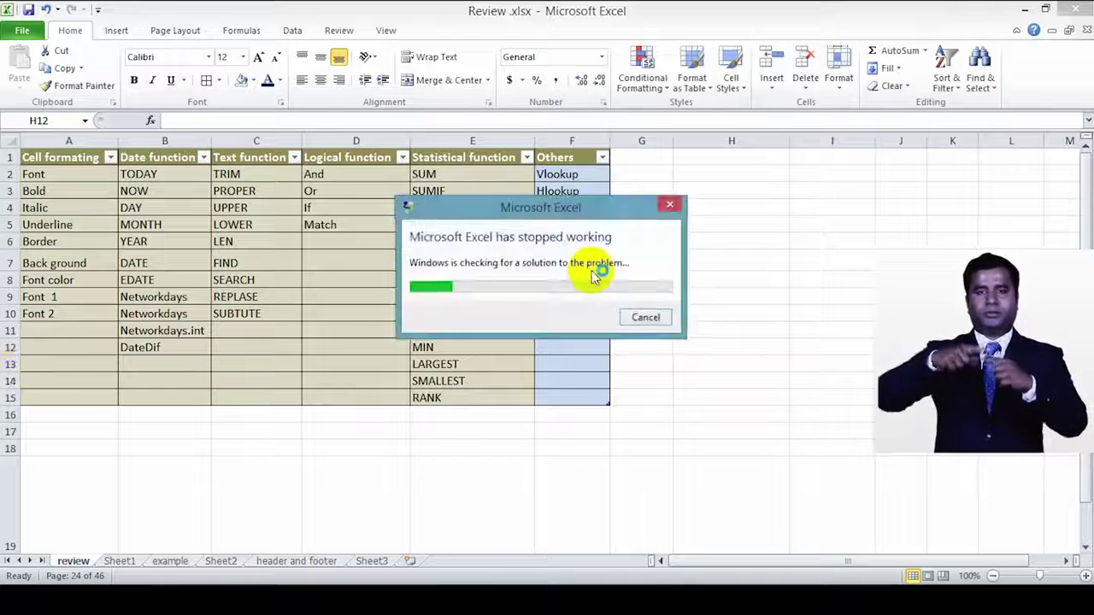
{"action": "left_click", "coordinate": [647, 319]}
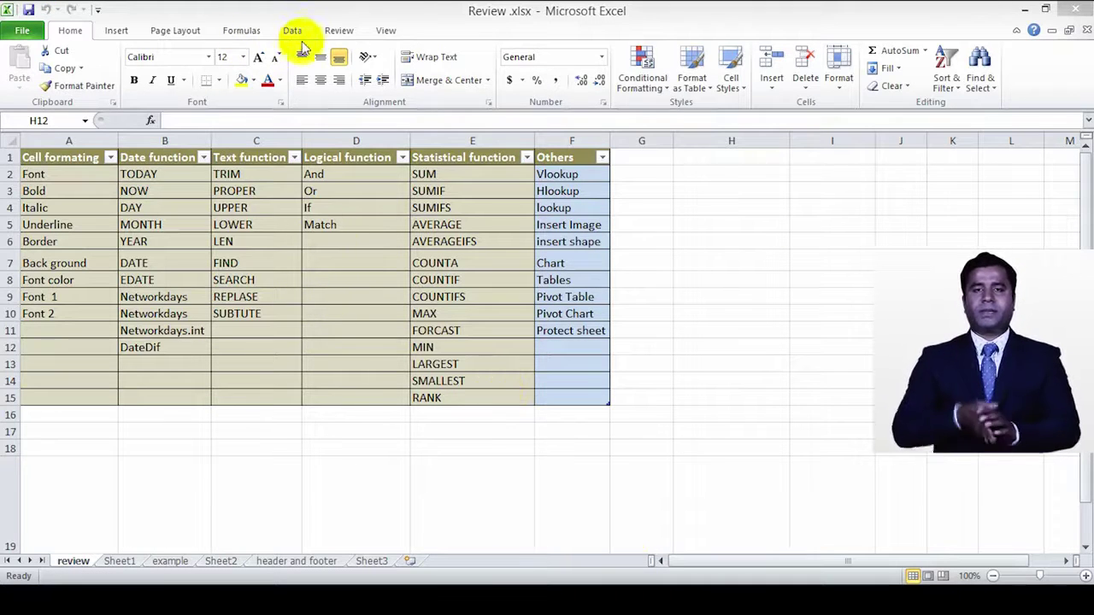
Step: Browse the Review, Formulas and Insert ribbon tabs
{"action": "left_click", "coordinate": [334, 32]}
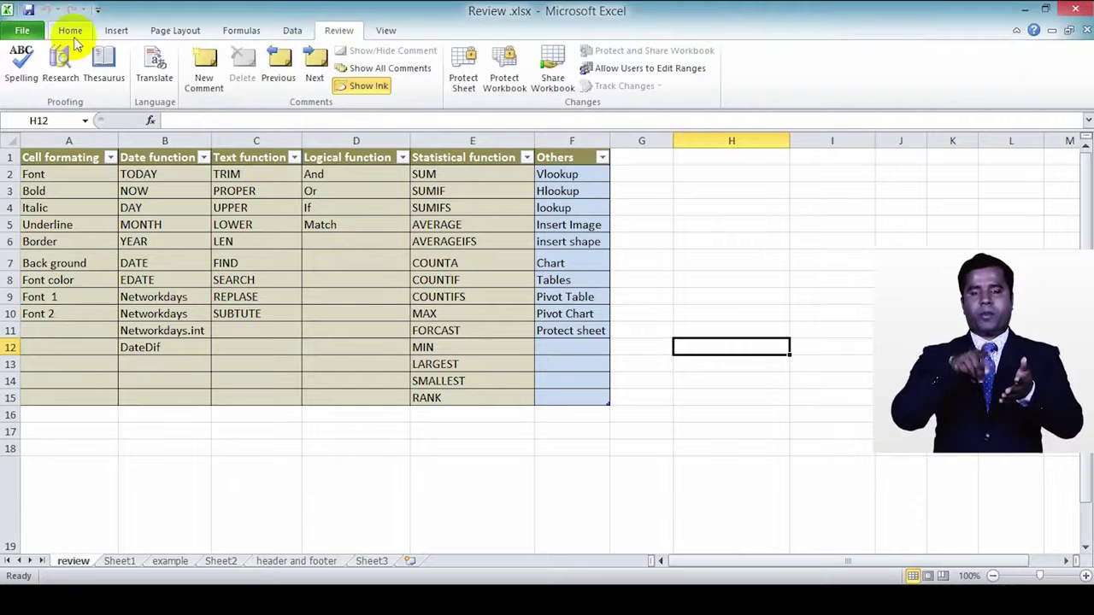
{"action": "left_click", "coordinate": [248, 32]}
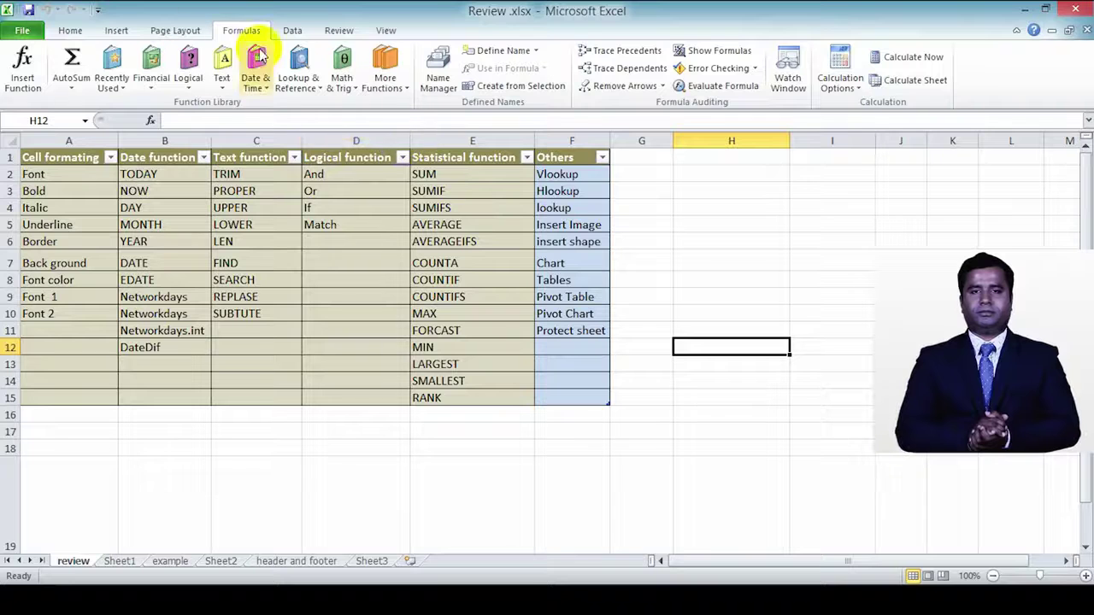
{"action": "left_click", "coordinate": [119, 31]}
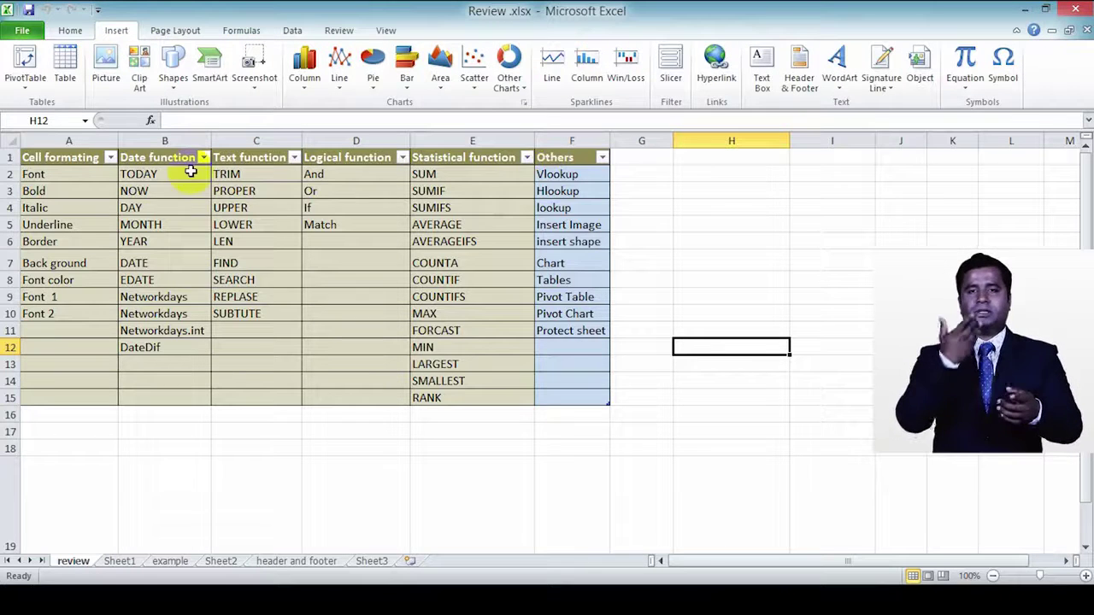